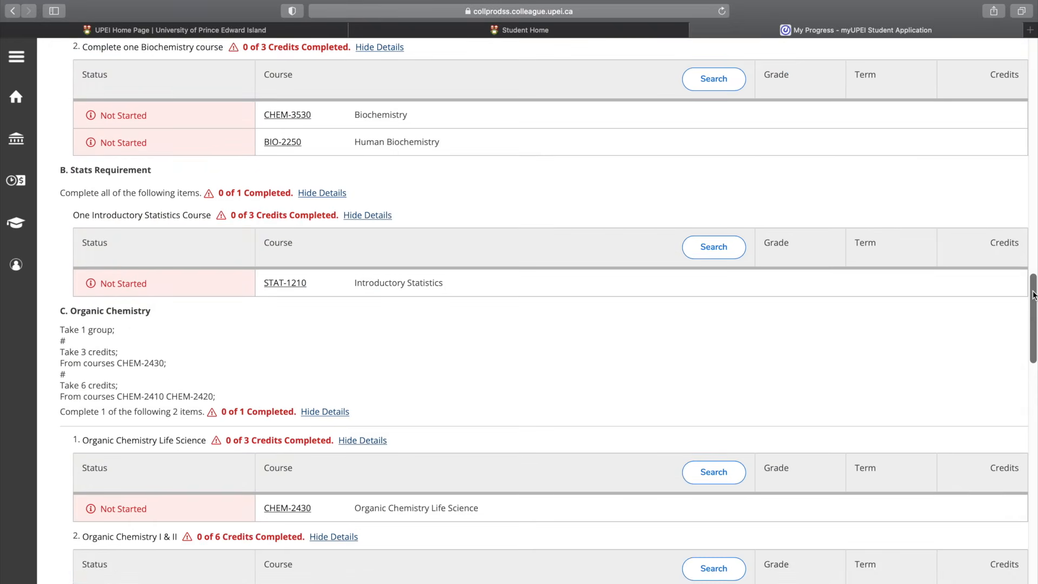
Step: Review the remaining BSc Biology requirements on My Progress, from statistics through the writing intensive and 72-credit level checks
scroll(1033, 295, down, 6)
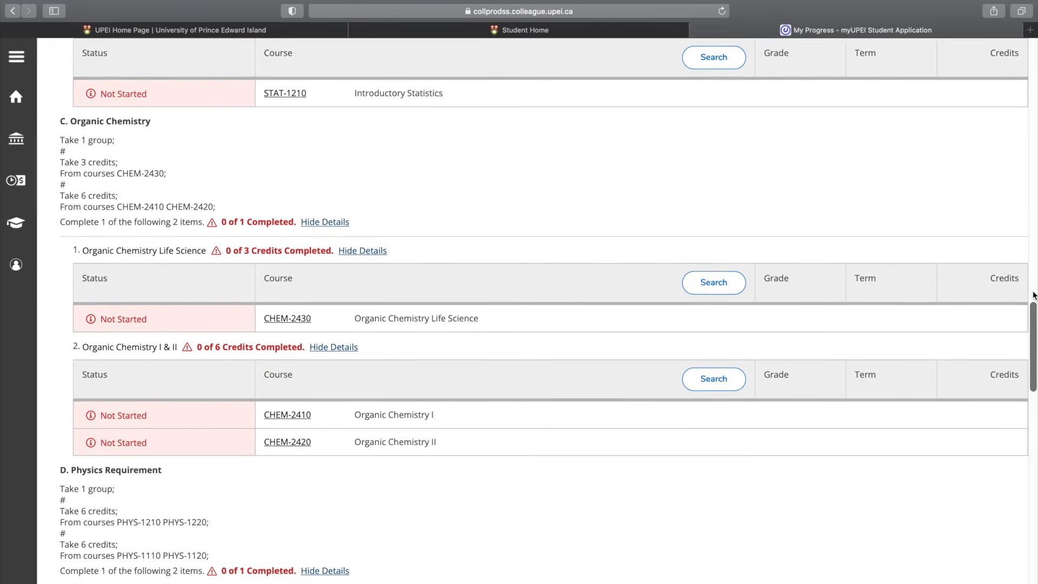
scroll(1033, 295, down, 8)
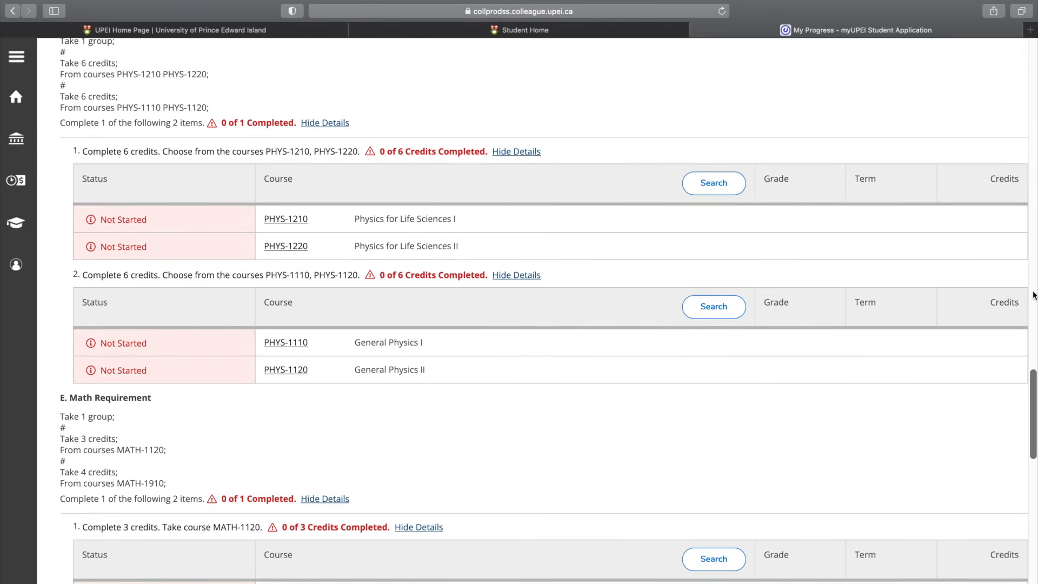
scroll(1032, 295, down, 6)
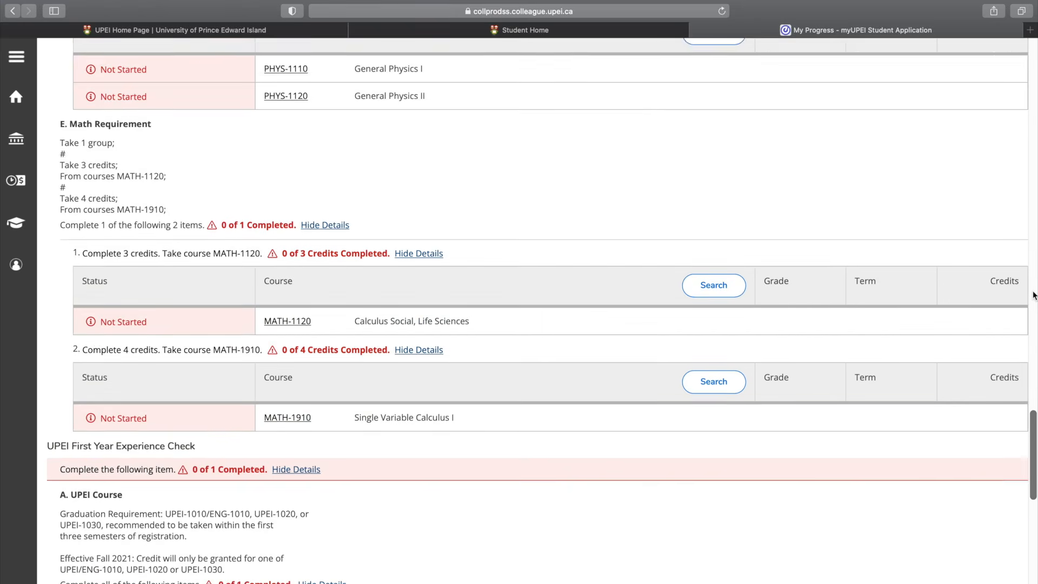
scroll(1033, 294, down, 6)
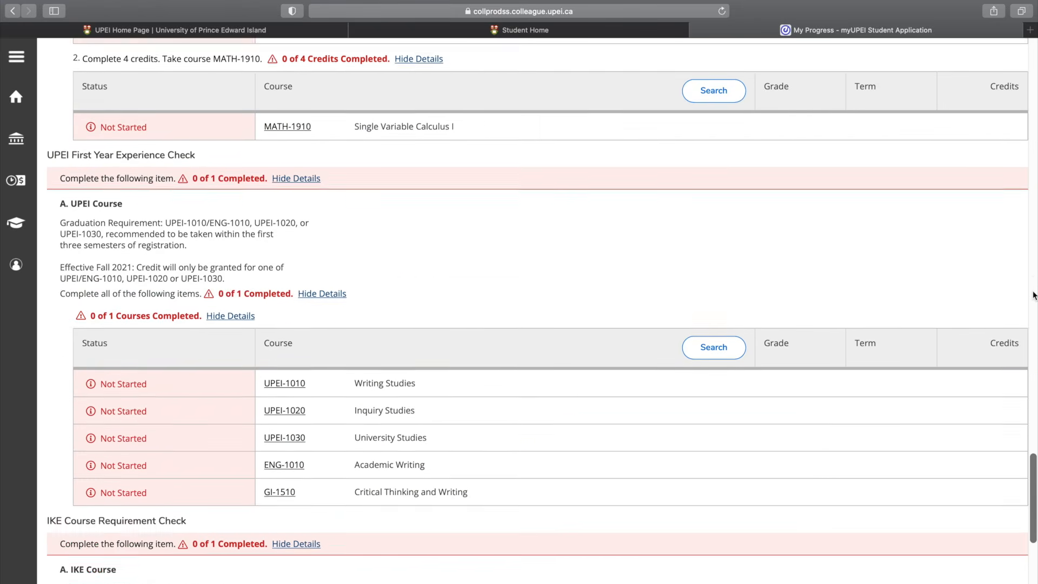
scroll(1033, 295, down, 3)
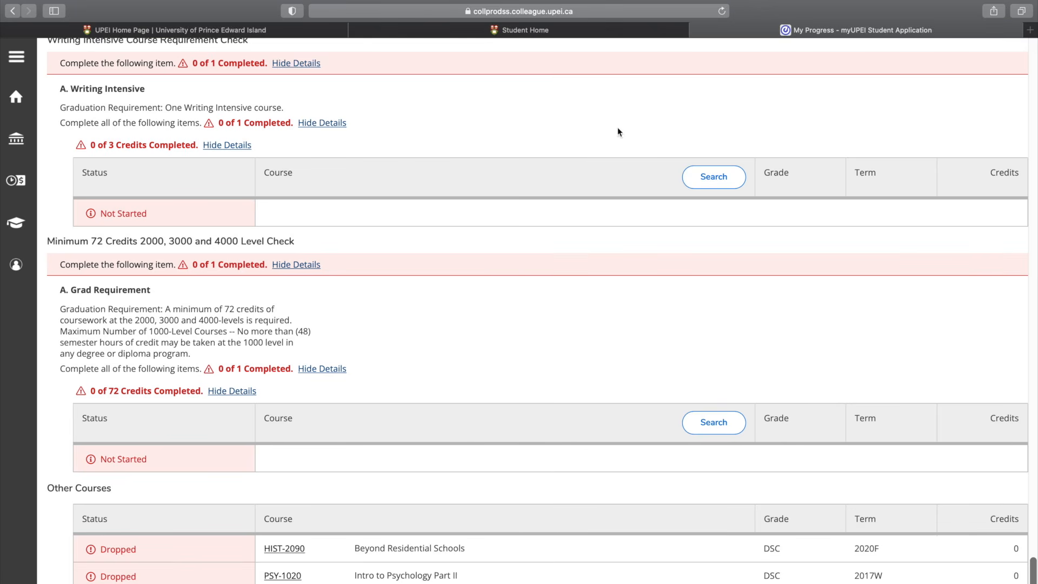
Step: Switch to the UPEI website and open the Biology program page from its undergraduate program list
click(308, 32)
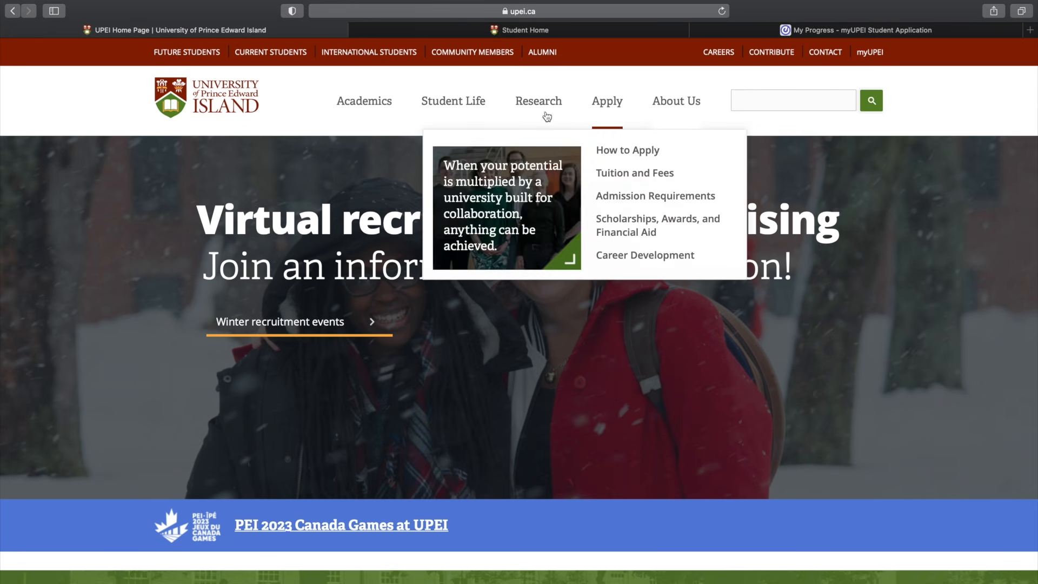
mouse_move(377, 115)
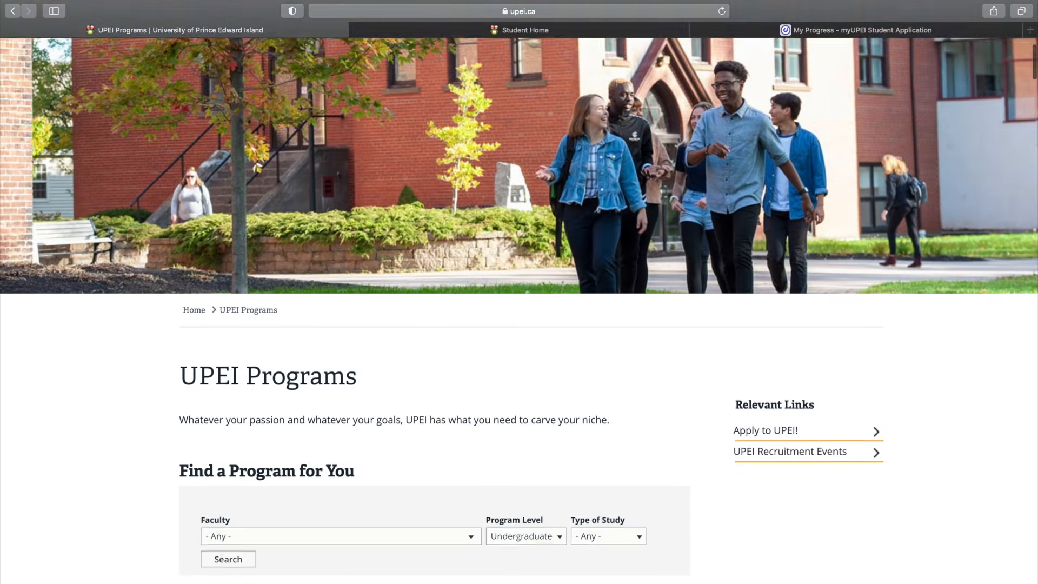
scroll(519, 324, down, 3)
scroll(896, 284, down, 12)
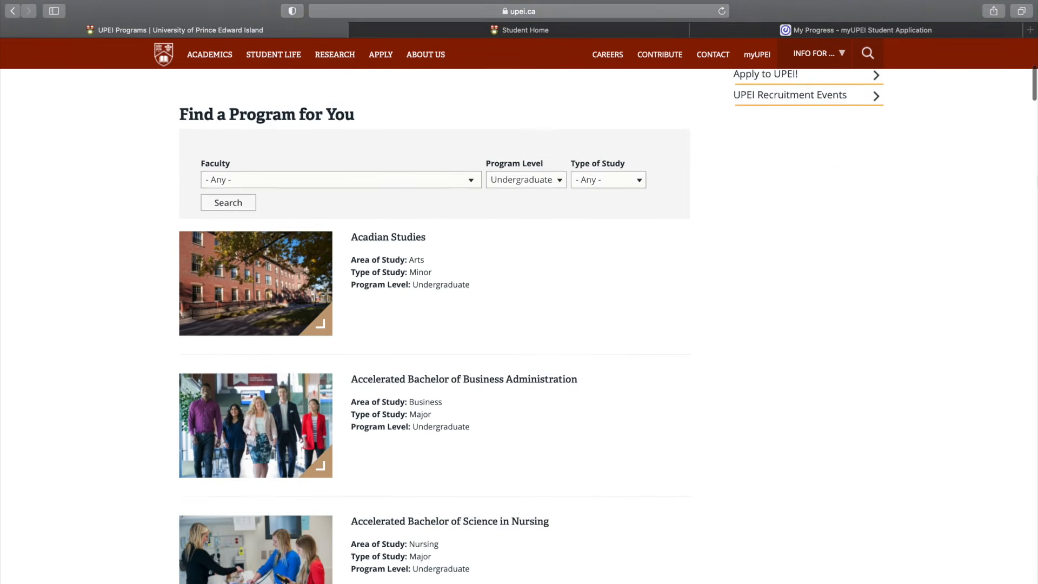
scroll(896, 284, down, 12)
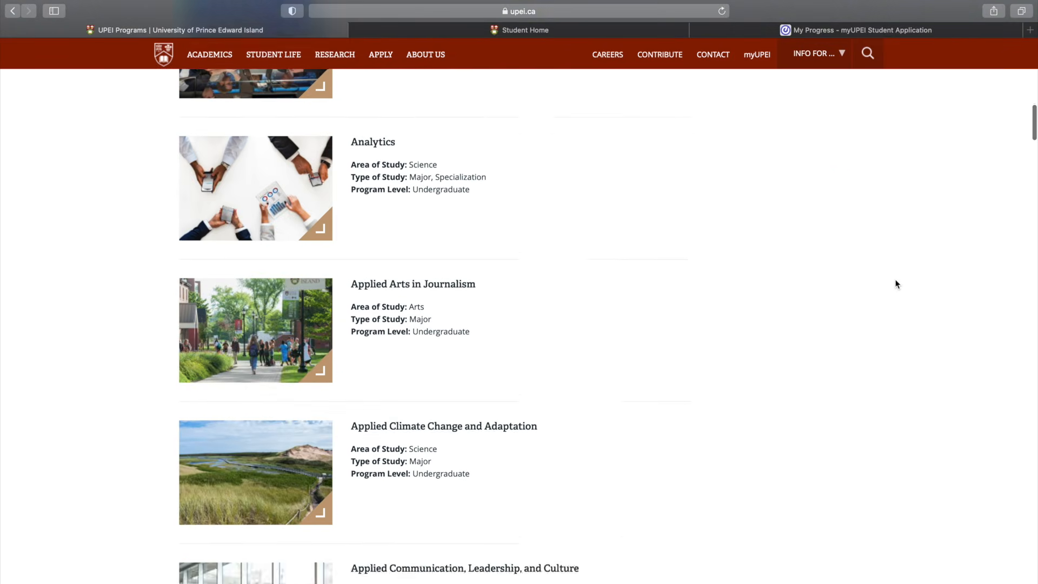
scroll(896, 283, down, 1)
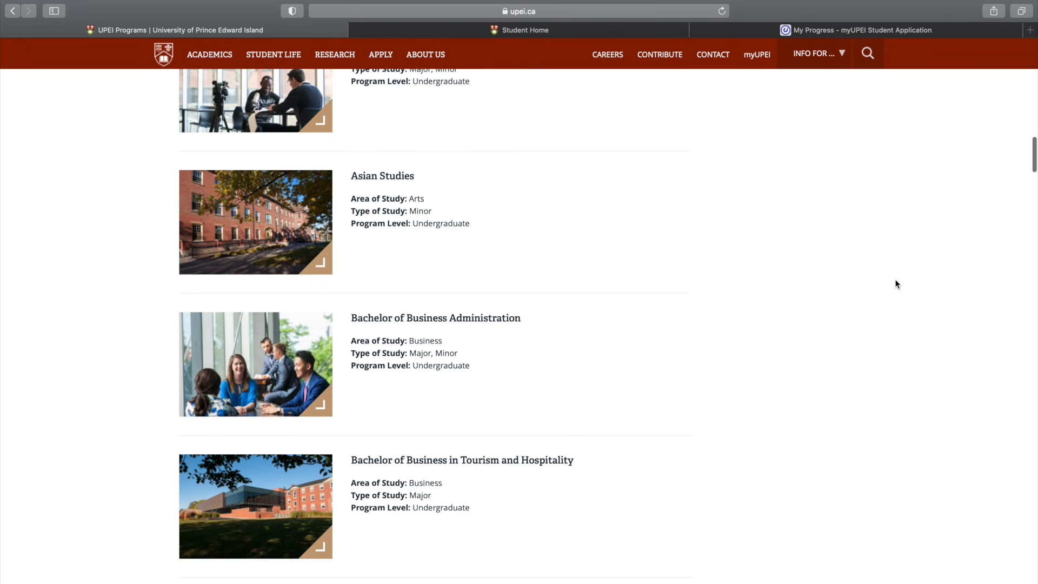
scroll(896, 284, down, 7)
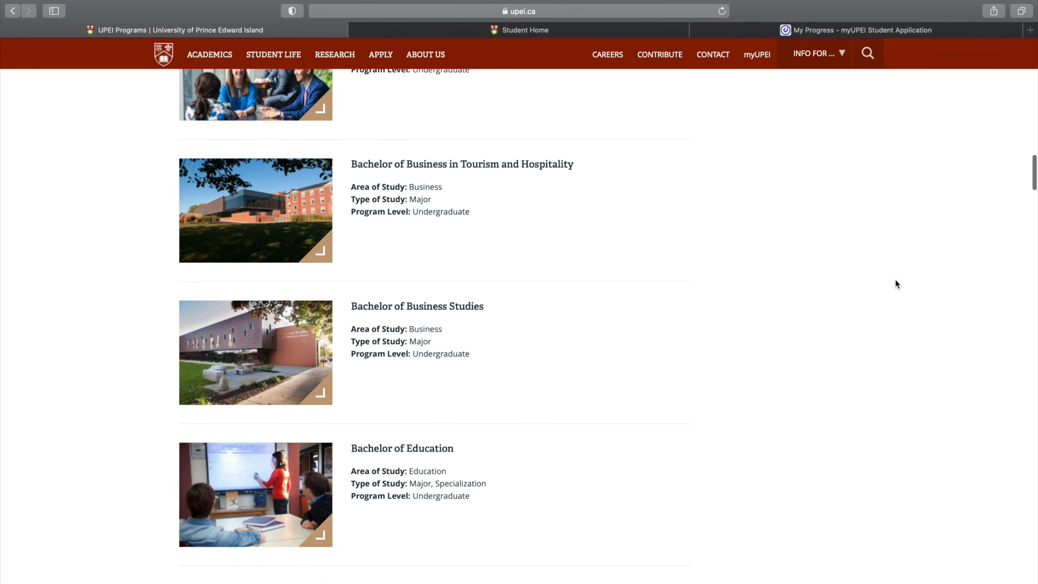
scroll(896, 283, down, 8)
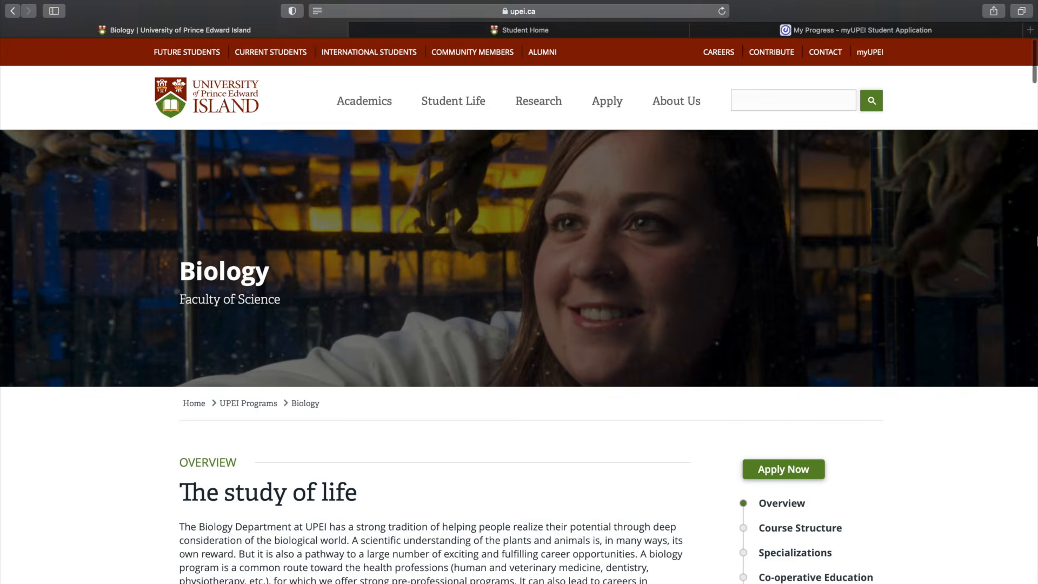
Step: Go to the Biology program's Course Structure, find the Suggested Course Sequences, and highlight Biology (BIO 1310-1320) under First Year
scroll(519, 292, down, 4)
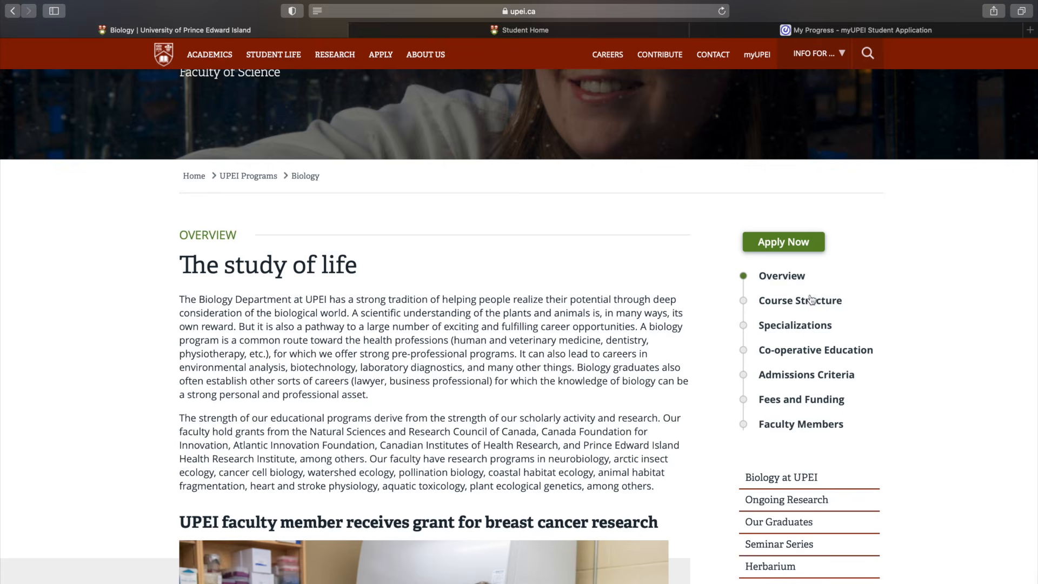
click(810, 300)
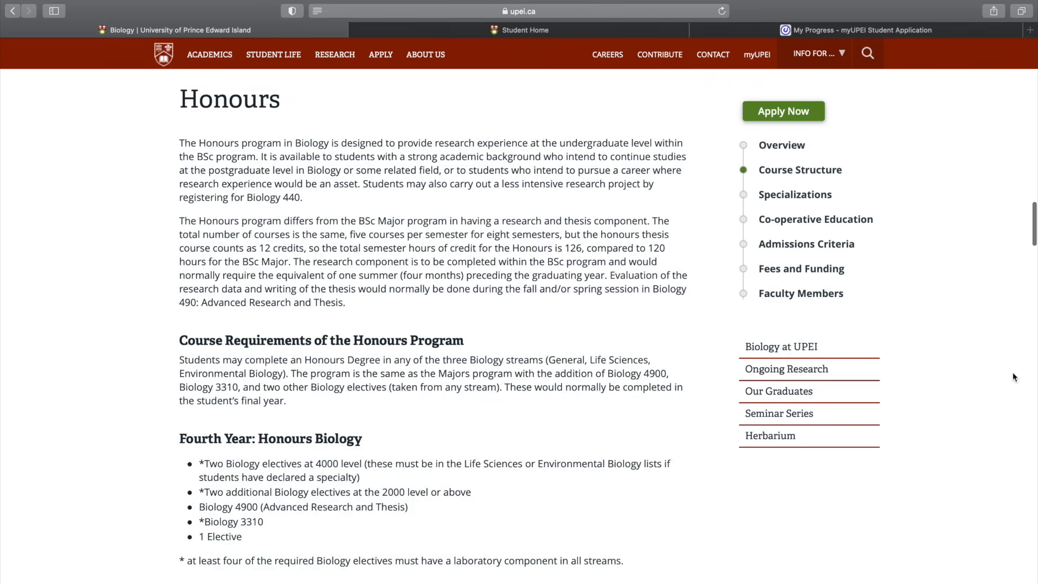
scroll(1013, 372, down, 10)
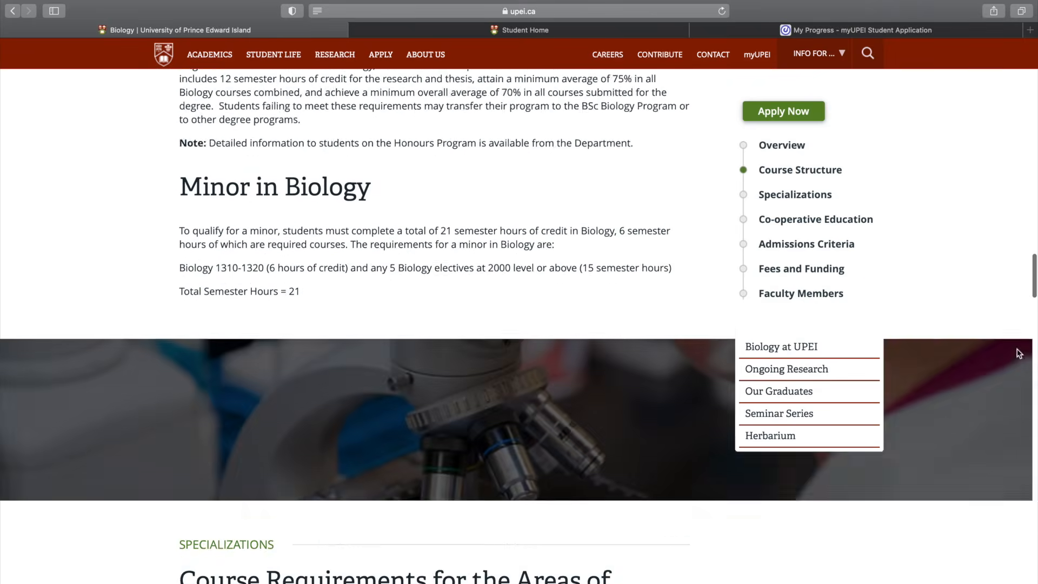
scroll(1018, 346, down, 15)
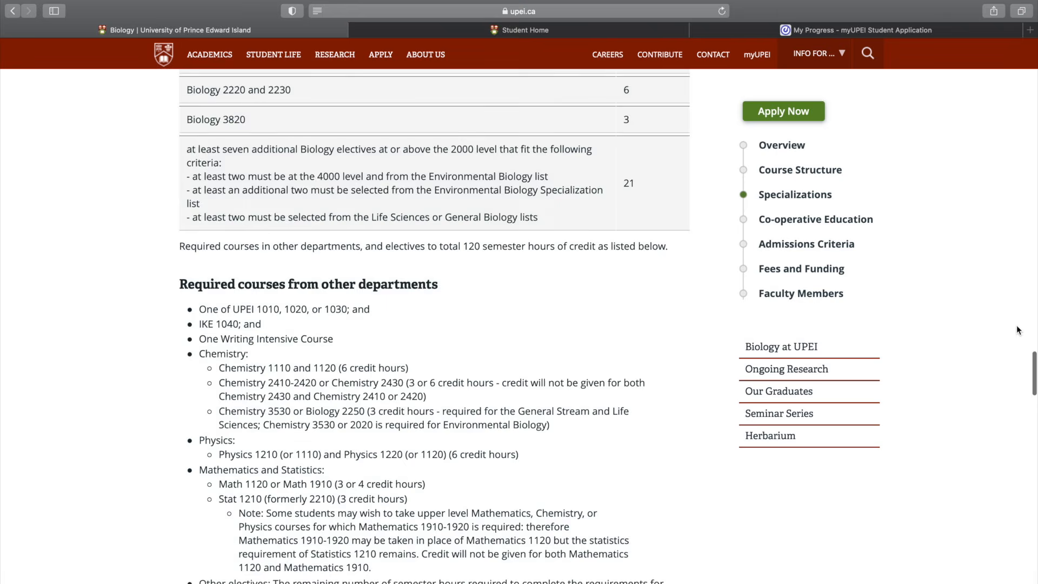
scroll(1016, 327, down, 6)
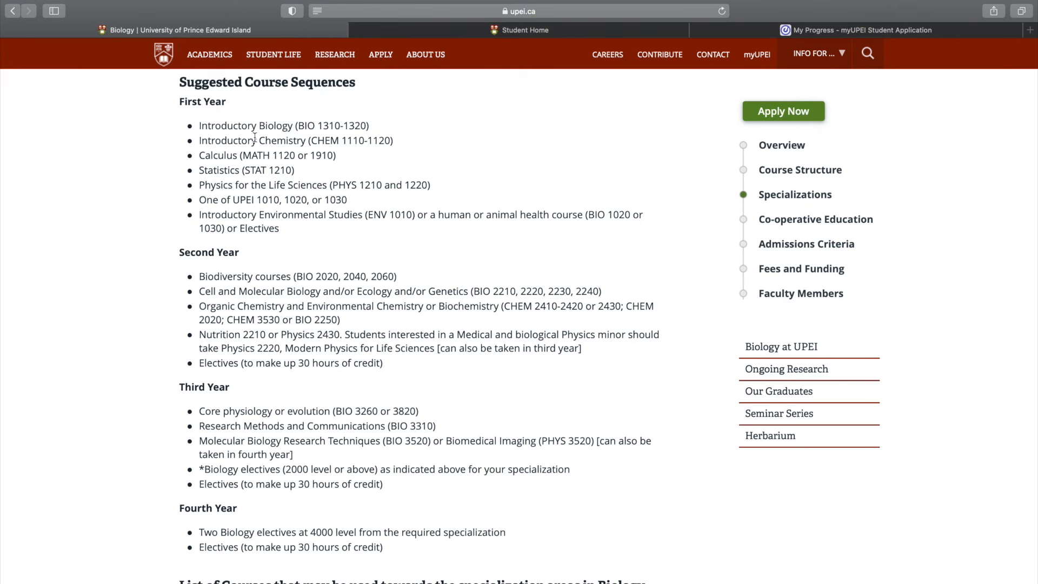
drag(260, 123, 377, 125)
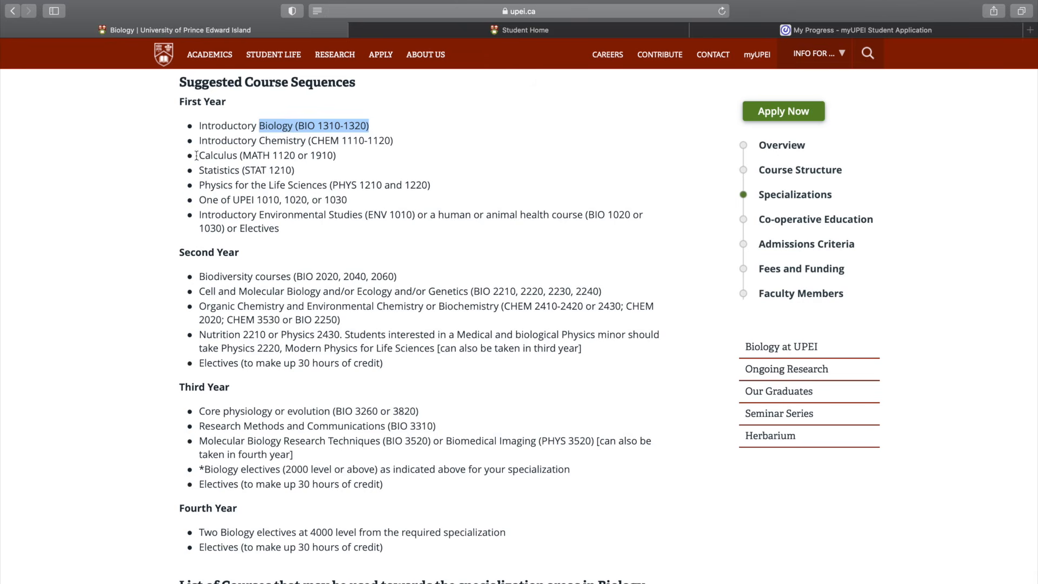
click(154, 161)
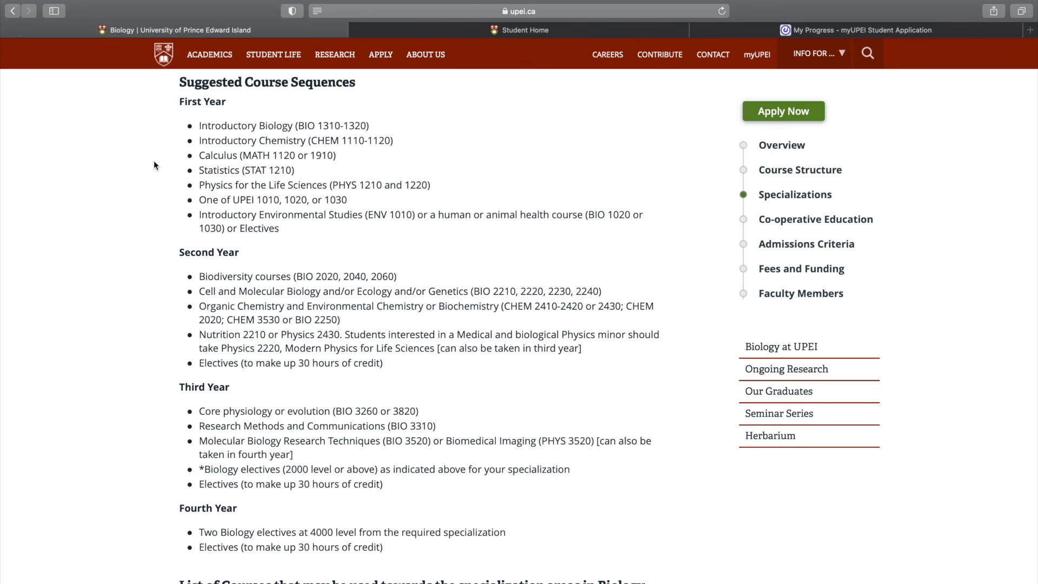
Step: Switch back to the My Progress page in the myUPEI Student Application
click(803, 35)
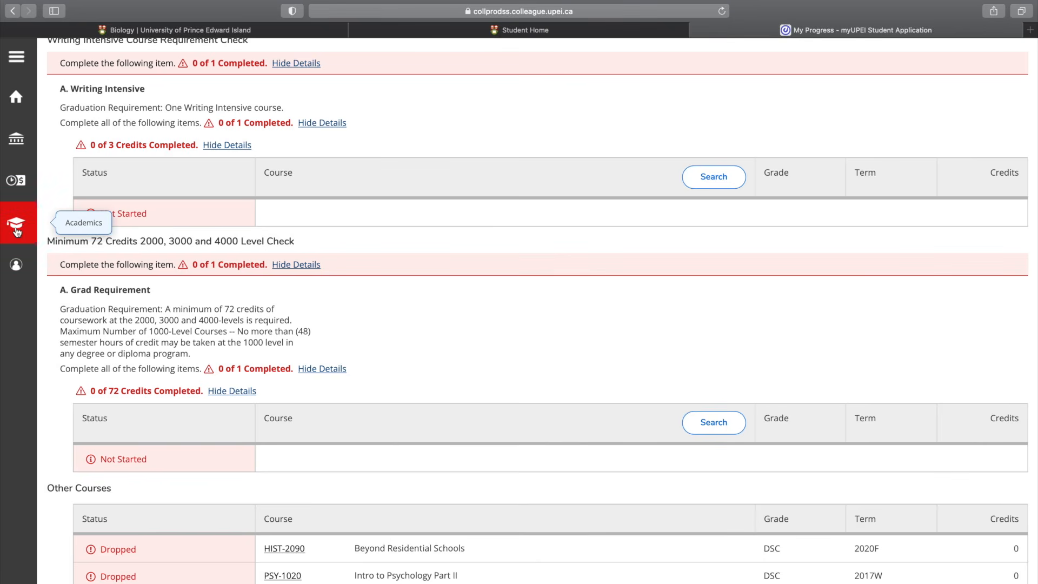
click(47, 204)
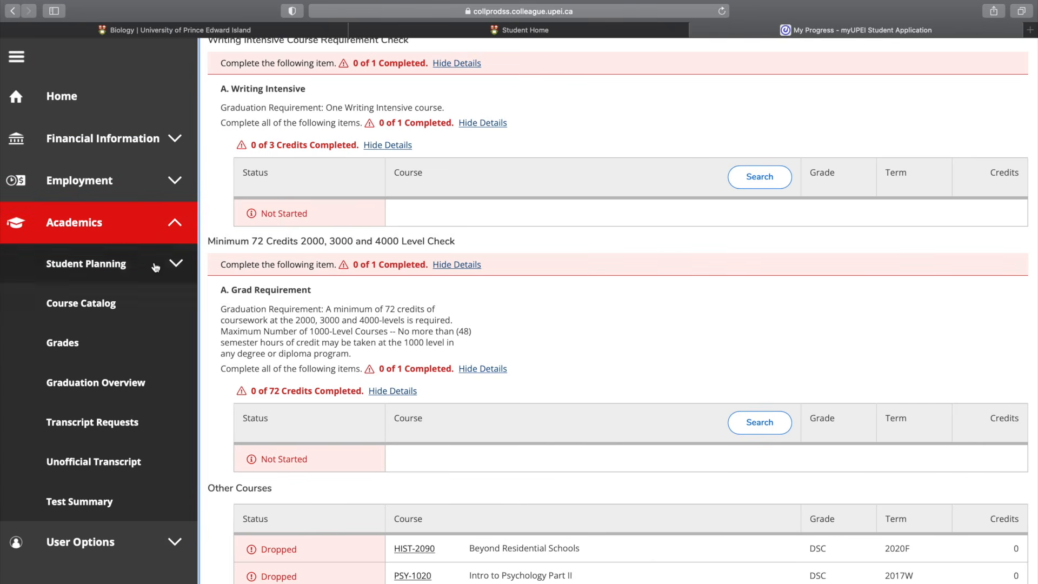
click(155, 268)
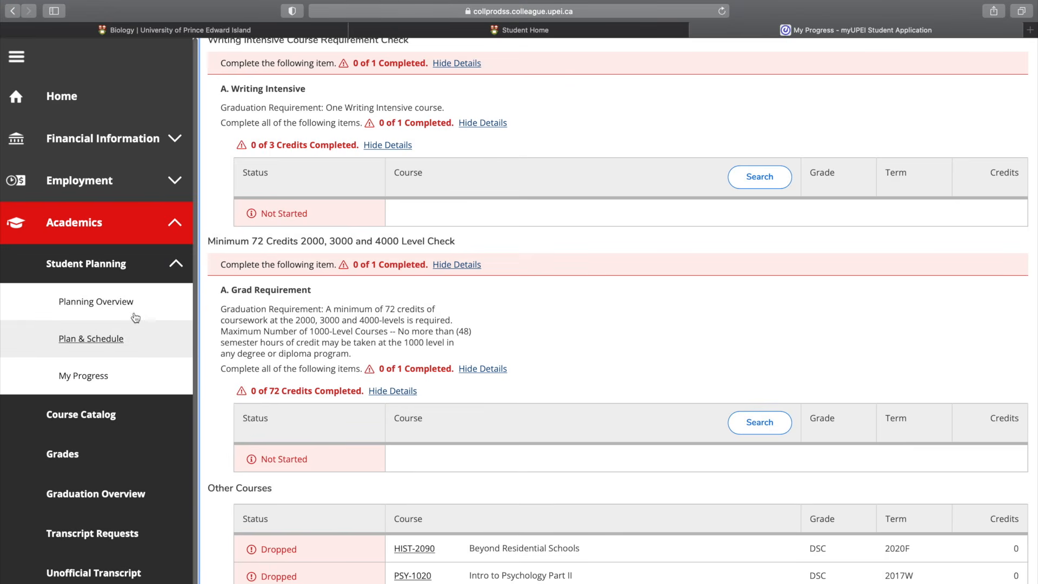
click(174, 223)
Step: Collapse the expanded site navigation and open the Student Planning overview under Academics
scroll(298, 210, up, 15)
scroll(298, 213, up, 15)
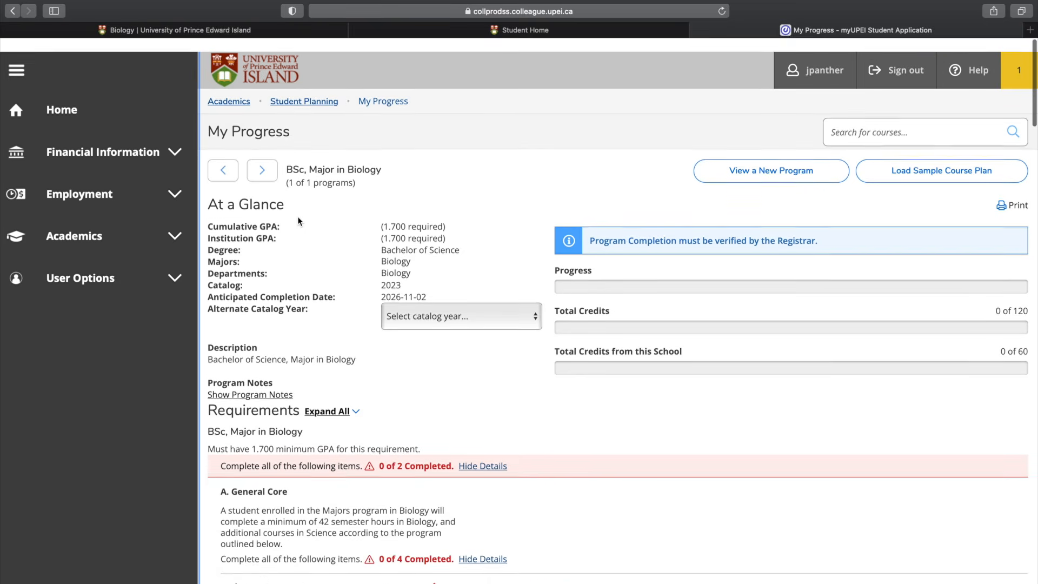
click(20, 65)
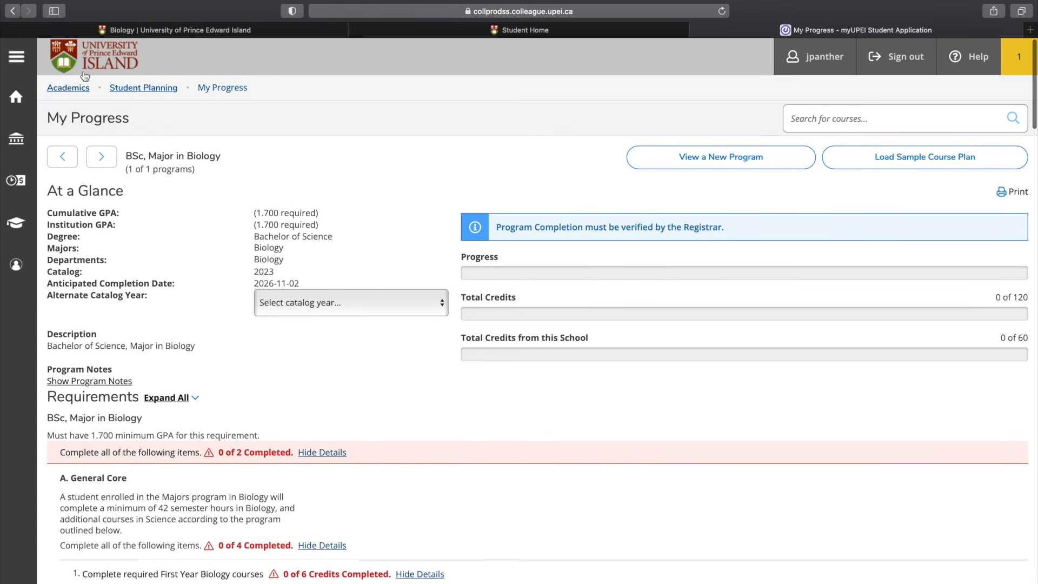
mouse_move(74, 91)
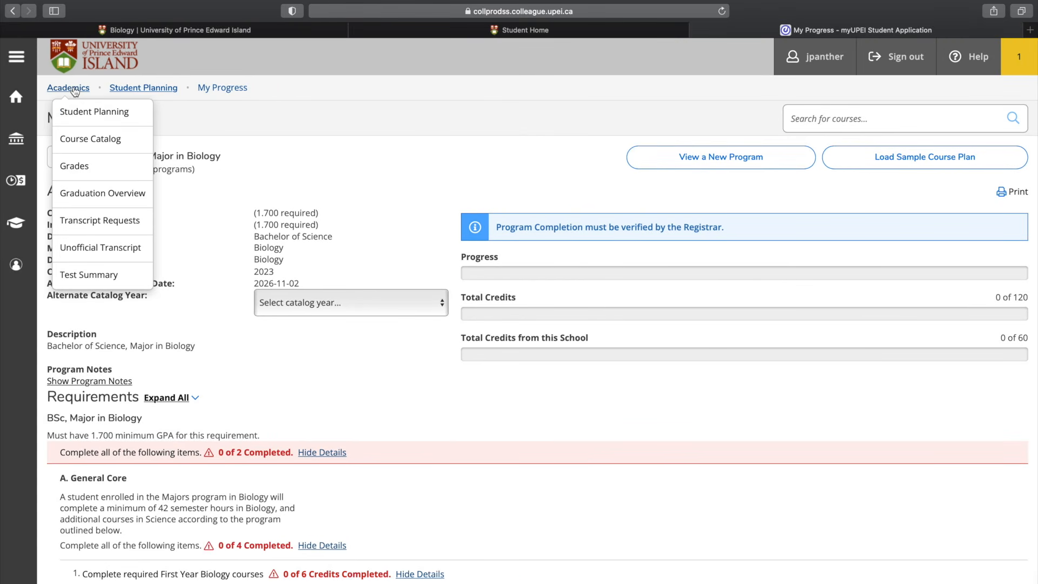
click(100, 112)
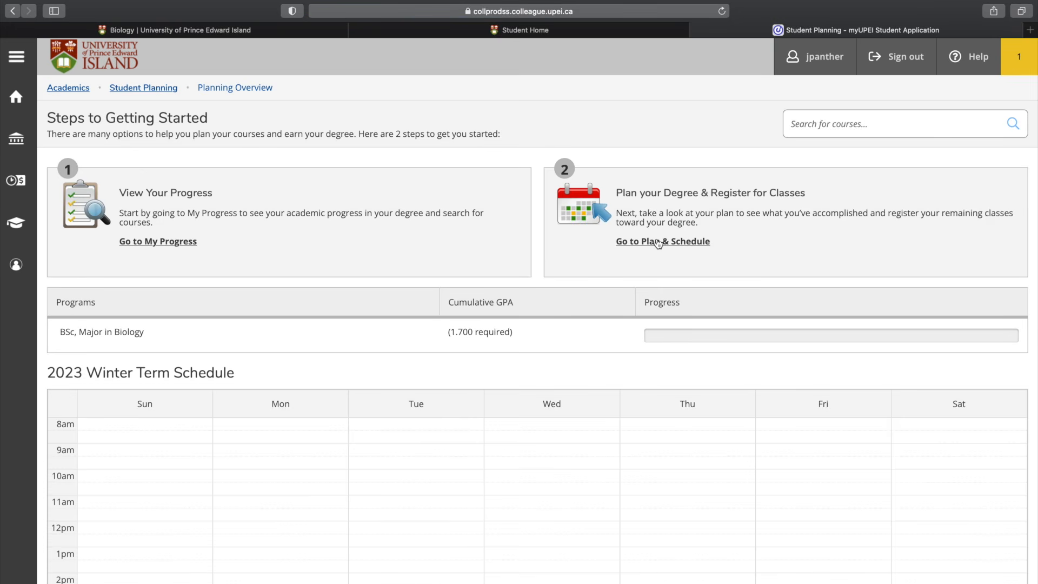
Step: Open Plan & Schedule and advance the schedule to the 2023 Fall Term
click(658, 242)
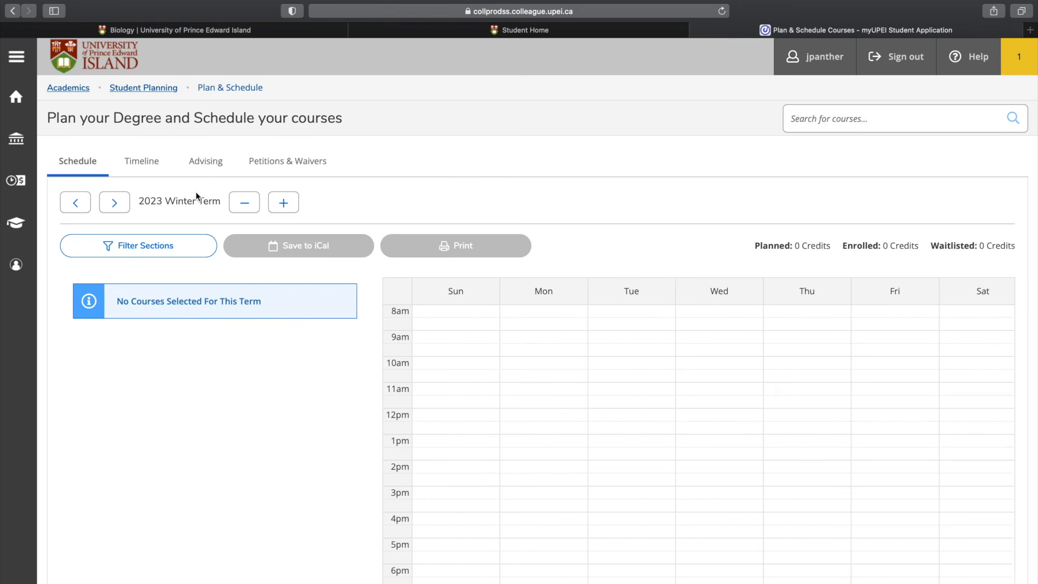
click(115, 203)
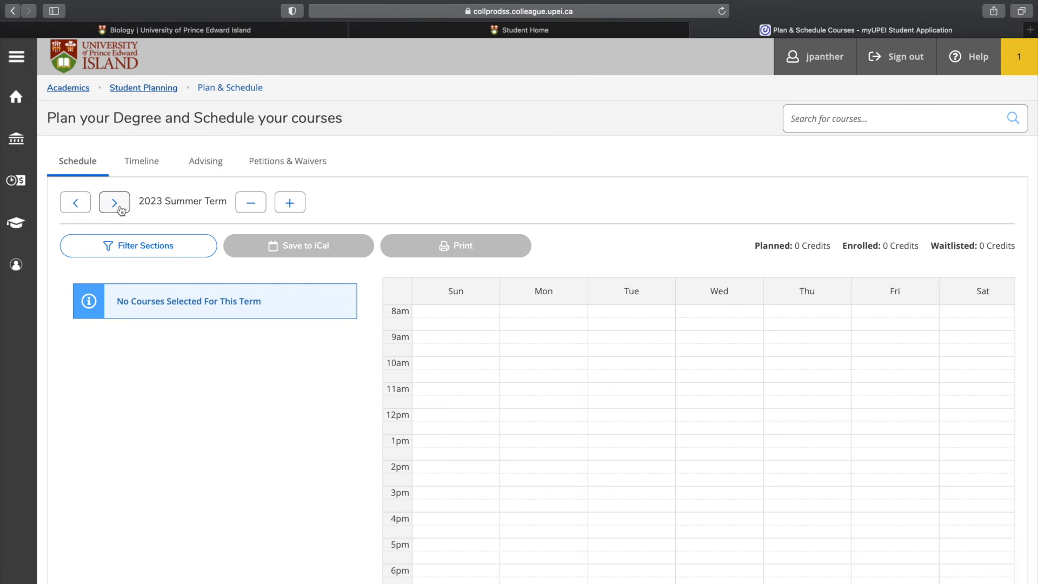
click(120, 208)
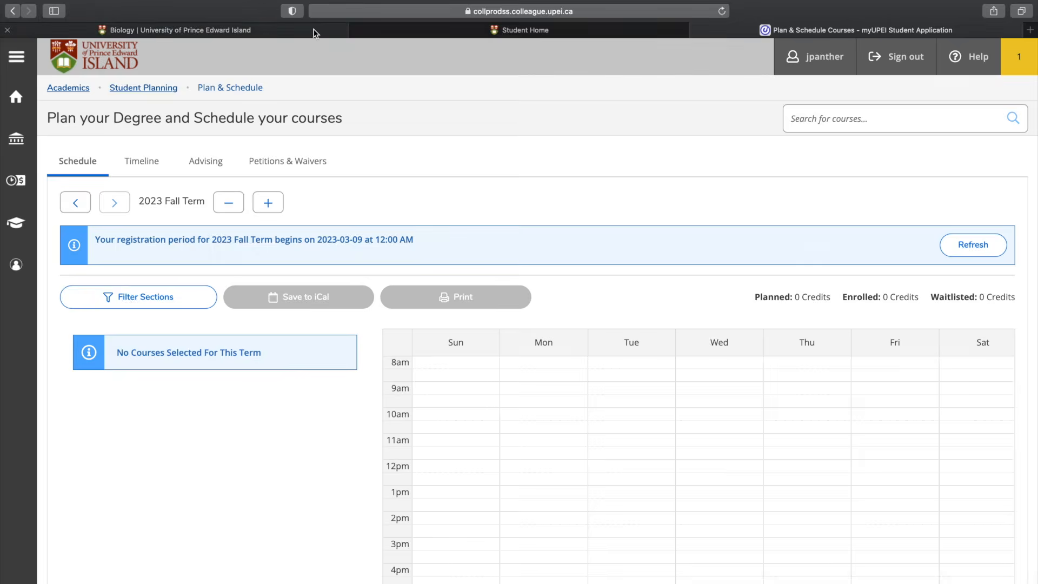
Step: Check the introductory biology course code on the Biology program page, and search the portal's courses for BIO 1310
click(315, 34)
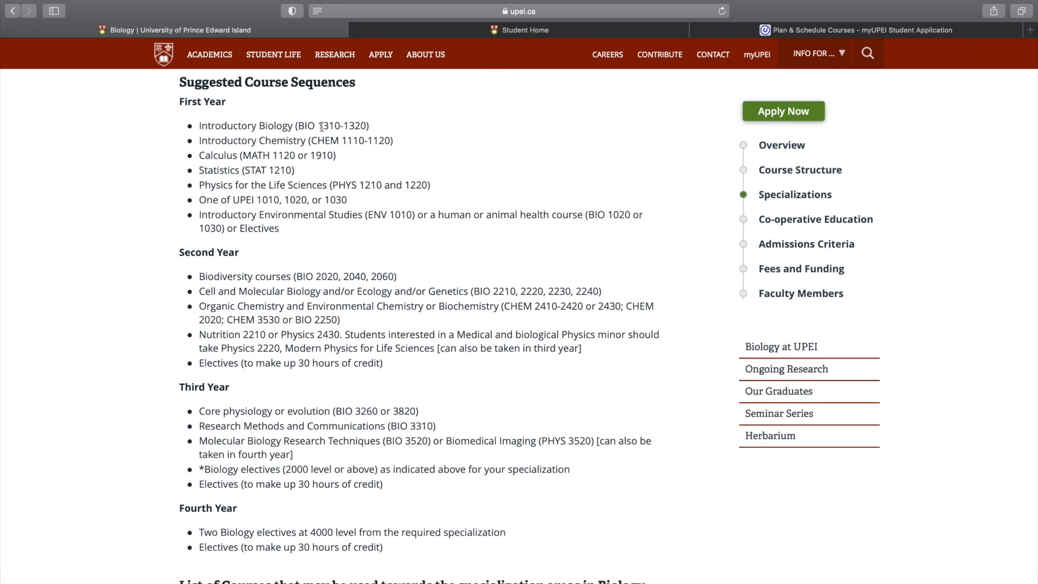
click(780, 30)
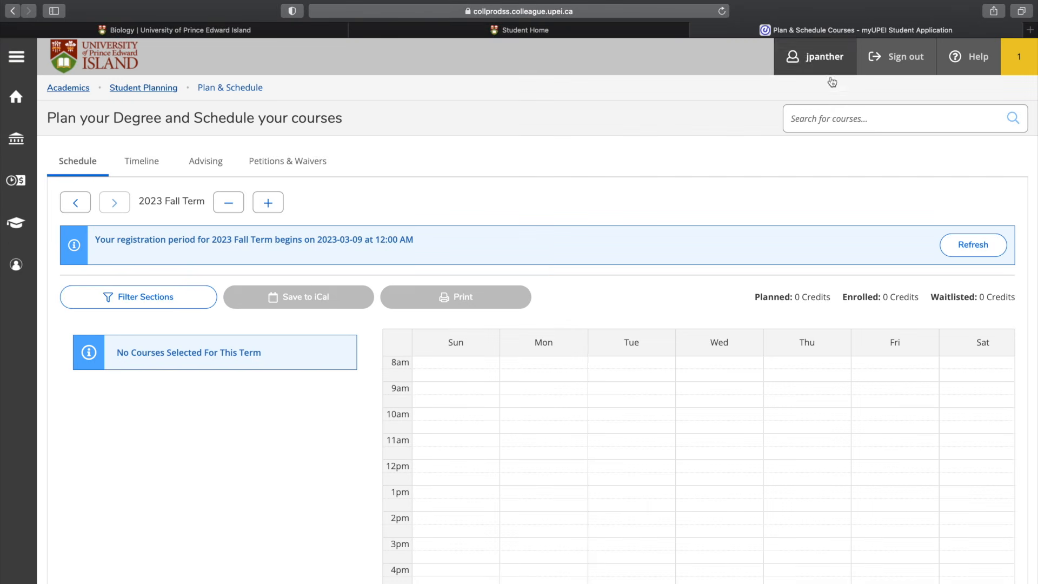
click(831, 116)
text(BIO 13)
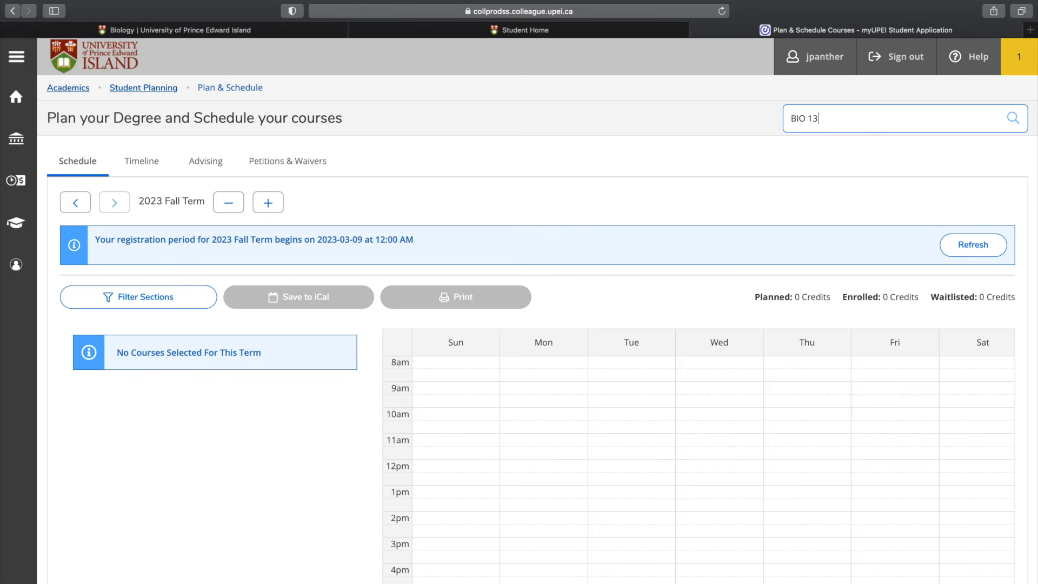
text(10)
key(Return)
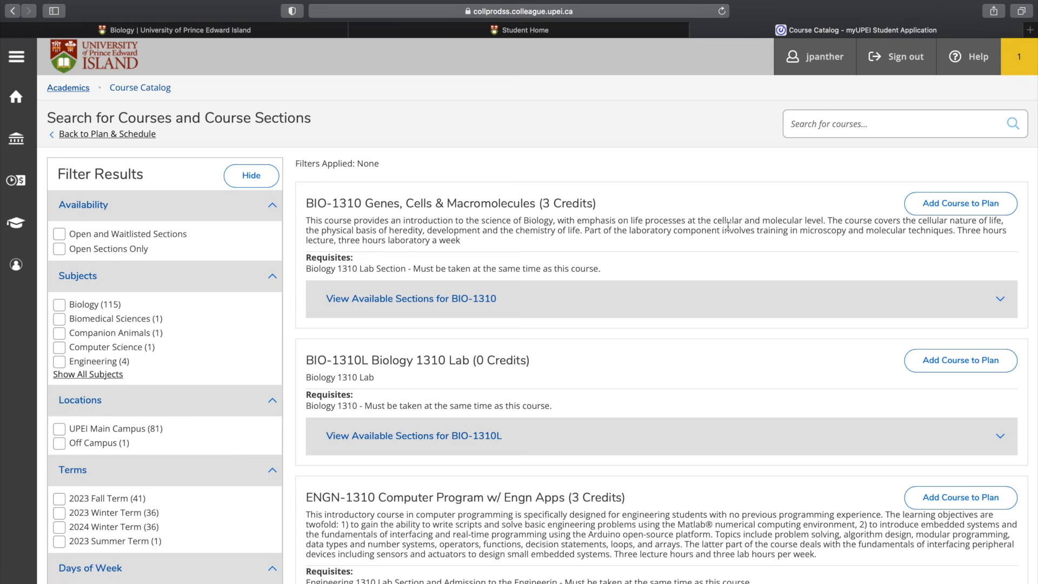
Step: Read the course description of BIO-1310 Genes, Cells & Macromolecules, highlighting its text briefly
drag(462, 244, 296, 220)
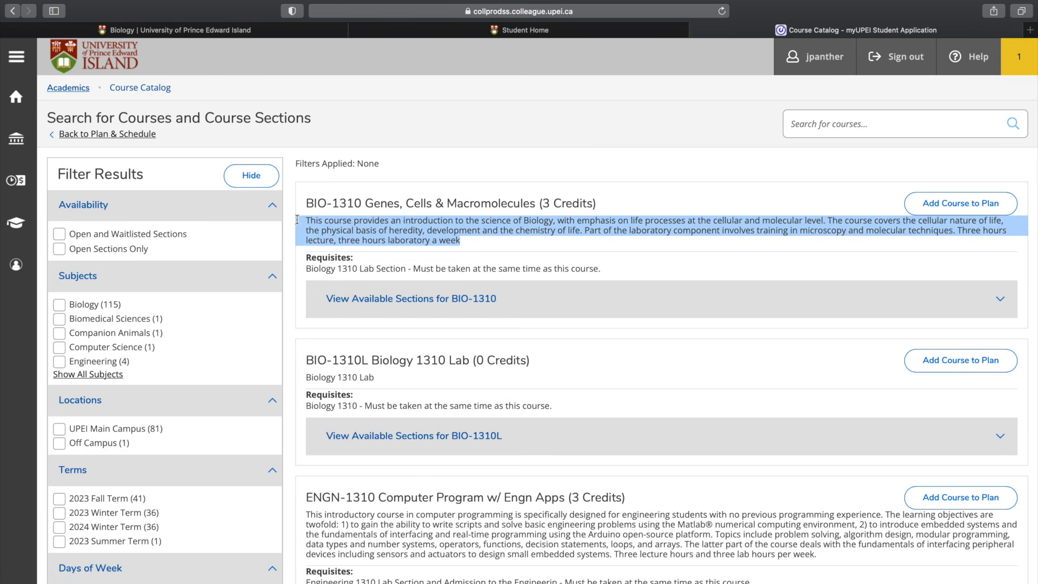
click(521, 242)
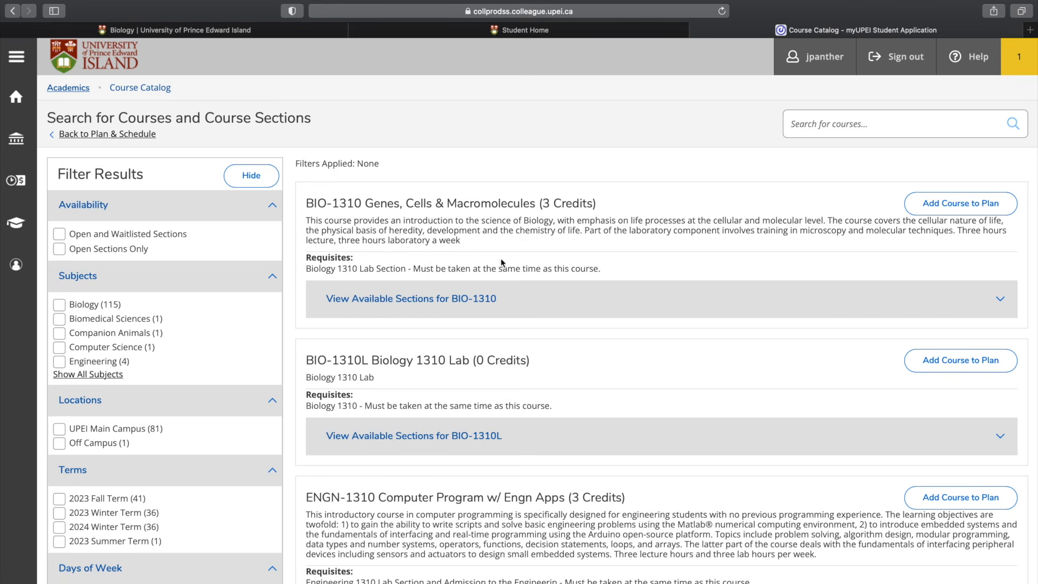
Step: Review the available 2023 Fall Term lecture sections for BIO-1310, and collapse the section list again
click(998, 307)
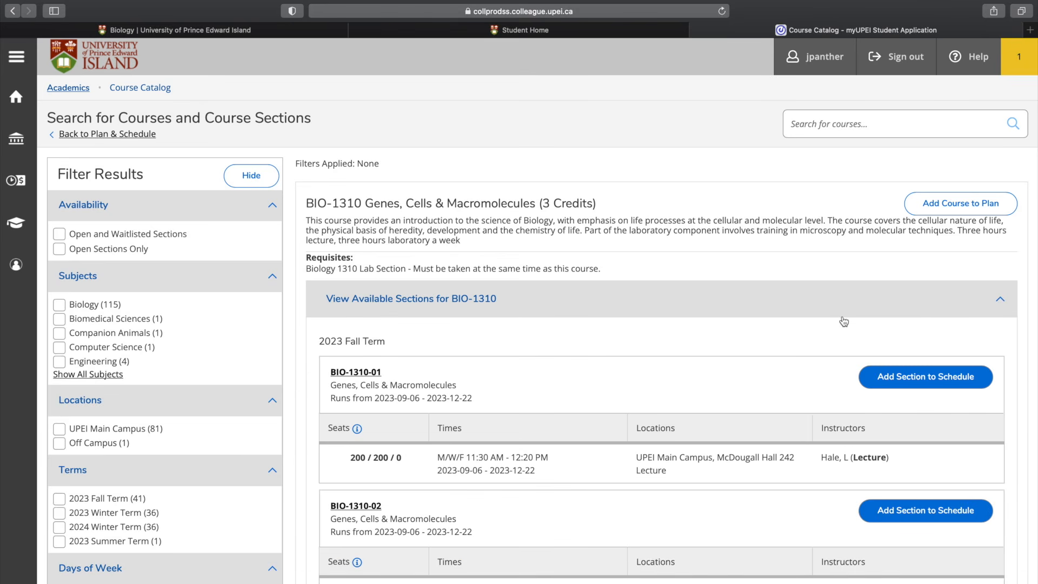
scroll(843, 321, down, 3)
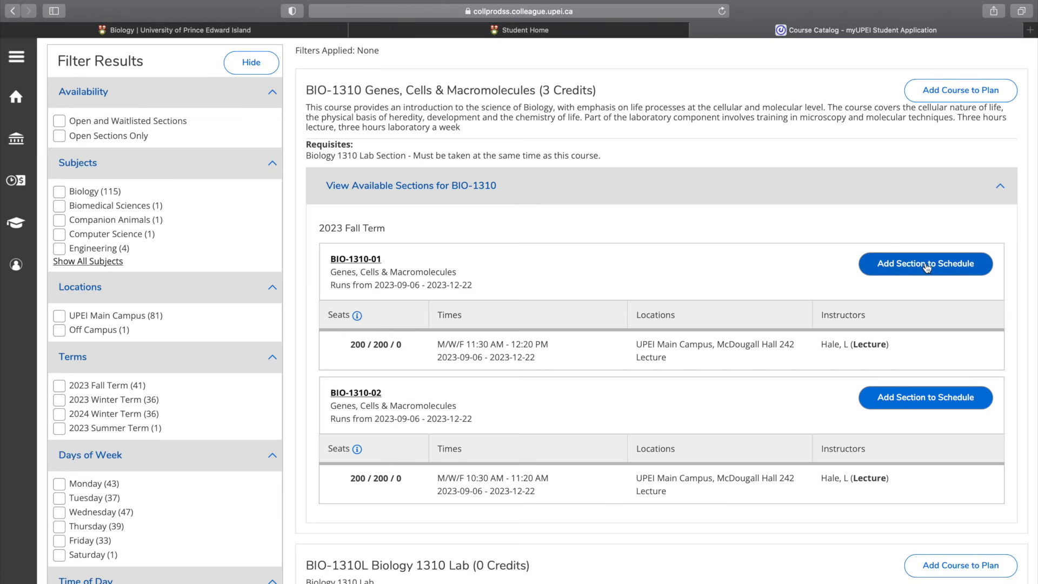
click(948, 199)
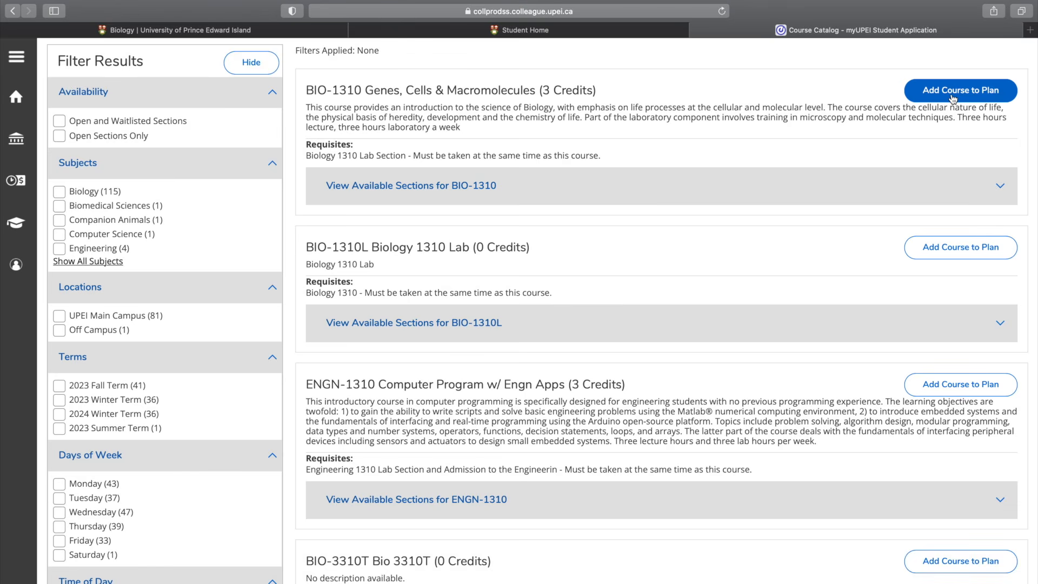
Step: Add BIO-1310 Genes, Cells & Macromolecules to the plan for the 2023 Fall Term and dismiss the notifications
click(952, 99)
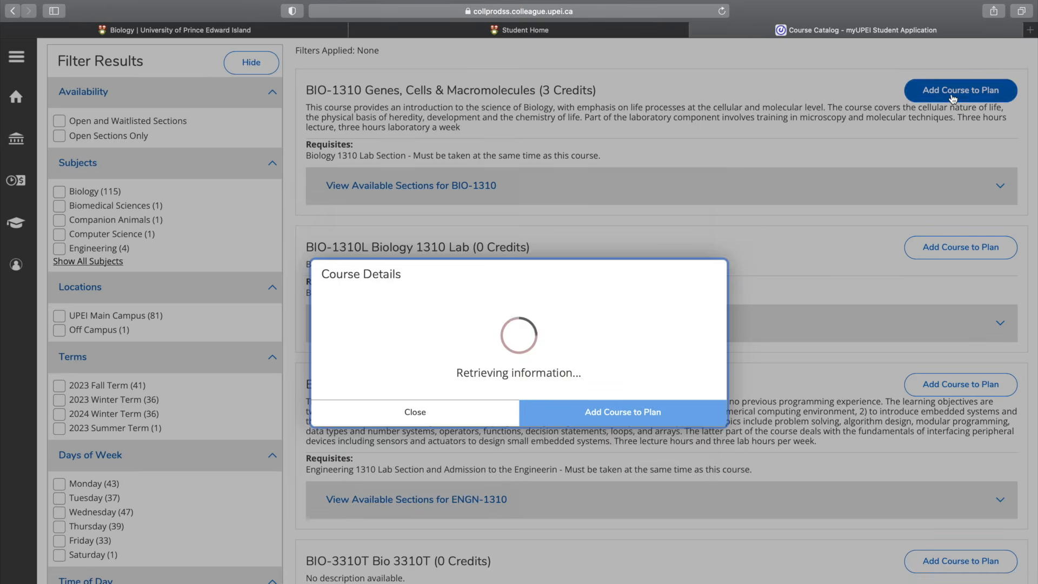
click(497, 434)
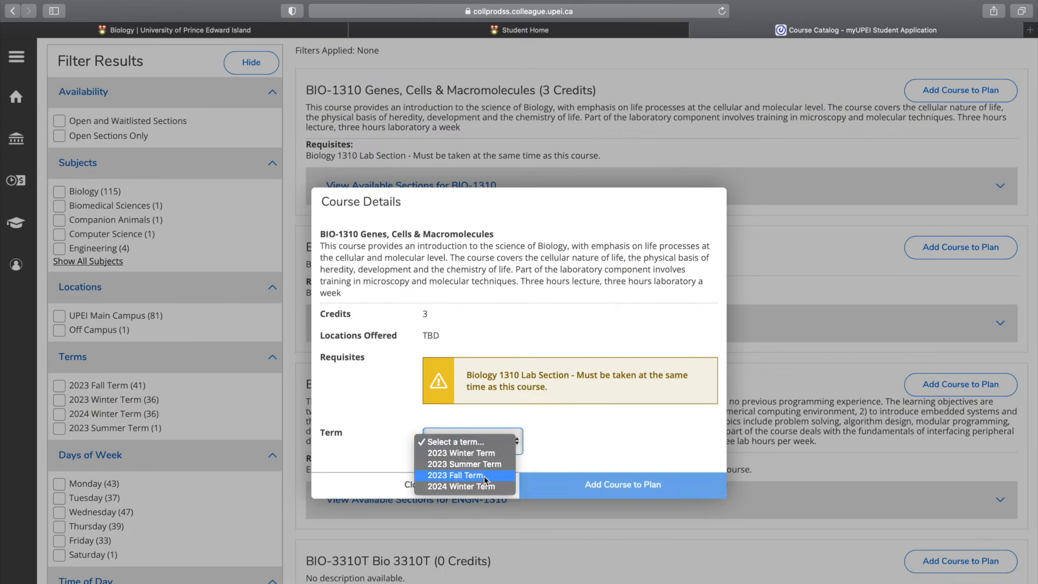
click(485, 475)
click(577, 489)
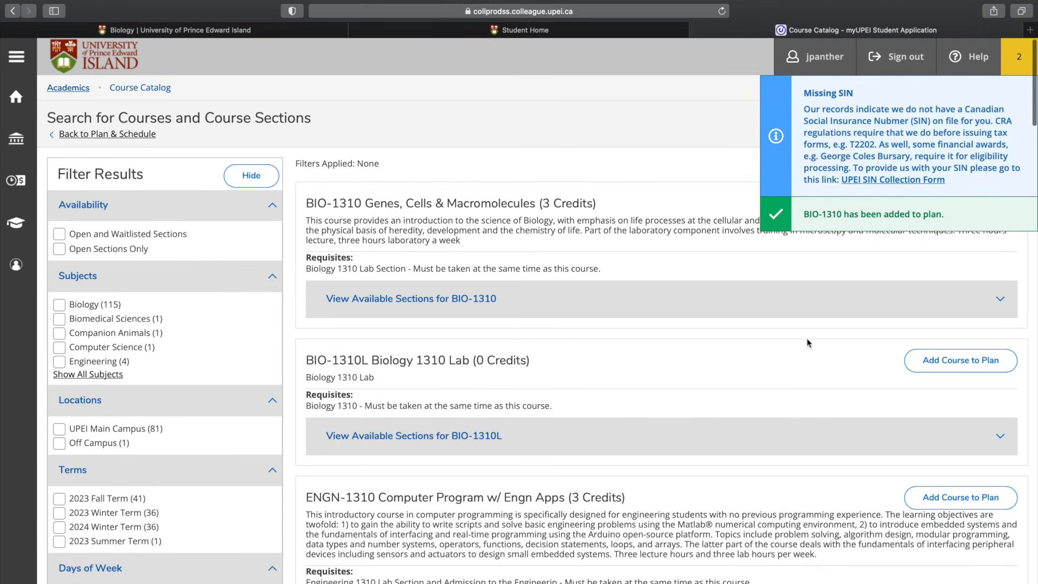
click(1031, 64)
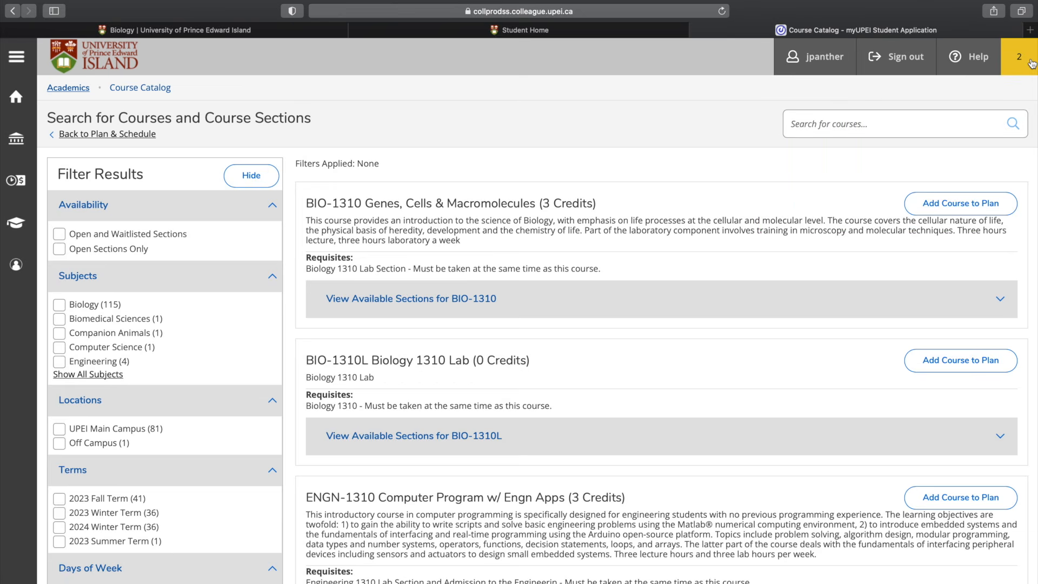
Step: Review the available 2023 Fall Term sections of the BIO-1310L lab, and collapse the list again
scroll(743, 319, down, 3)
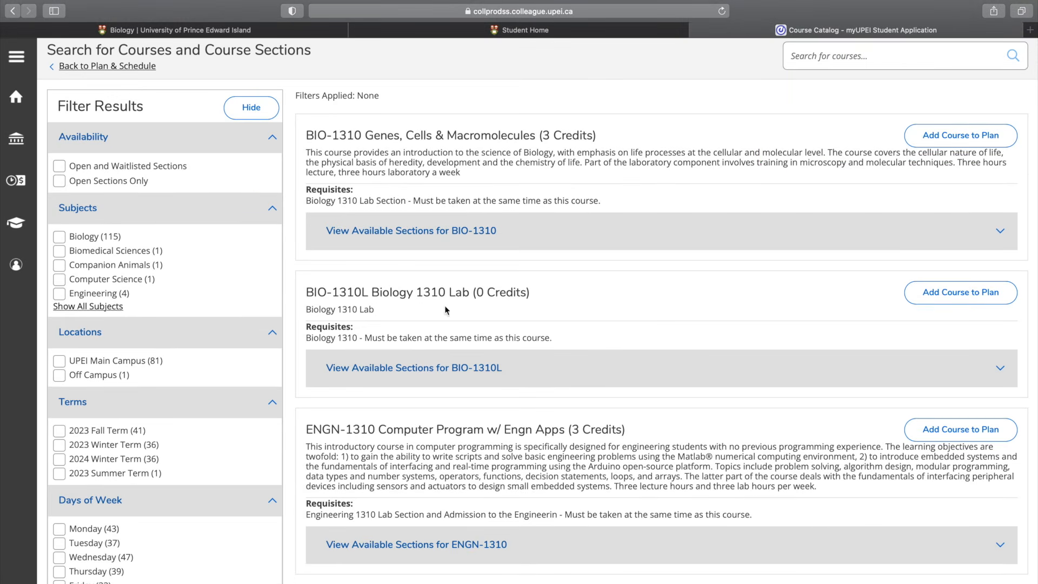
click(954, 375)
scroll(928, 370, down, 2)
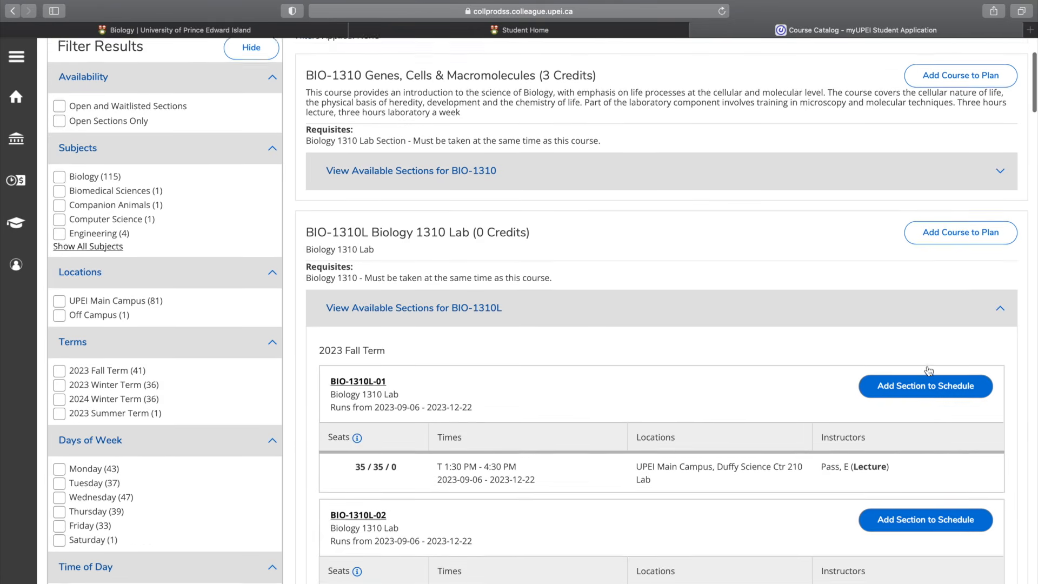
click(969, 290)
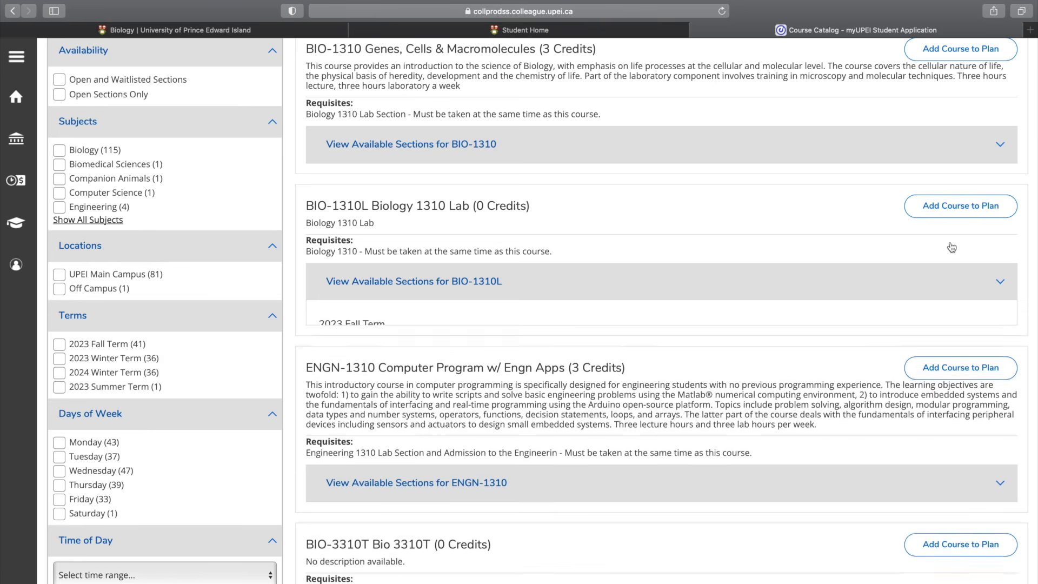
Step: Add the BIO-1310L Biology 1310 Lab to the plan for the 2023 Fall Term and dismiss the notifications
click(960, 215)
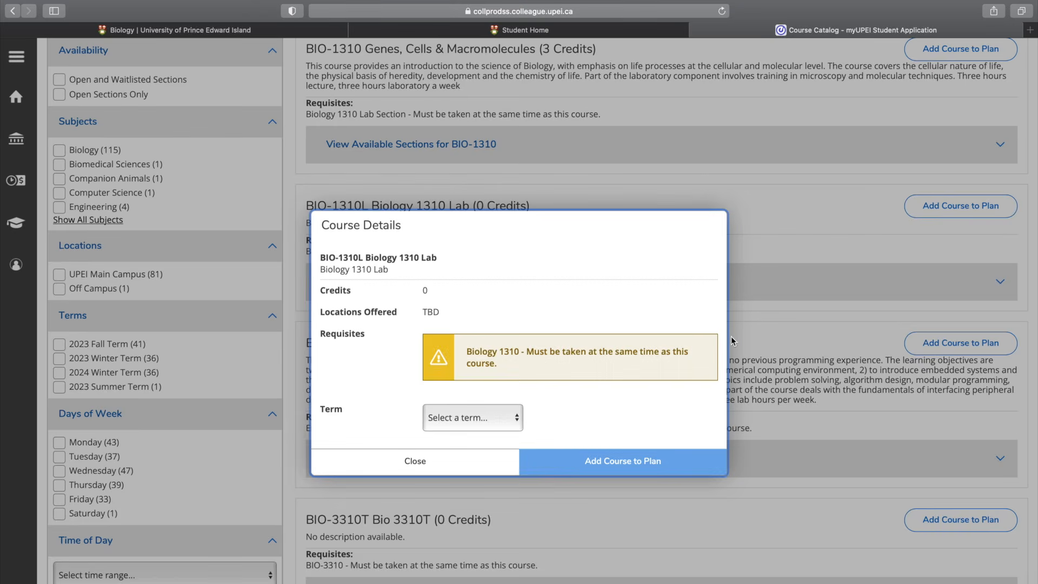
click(509, 416)
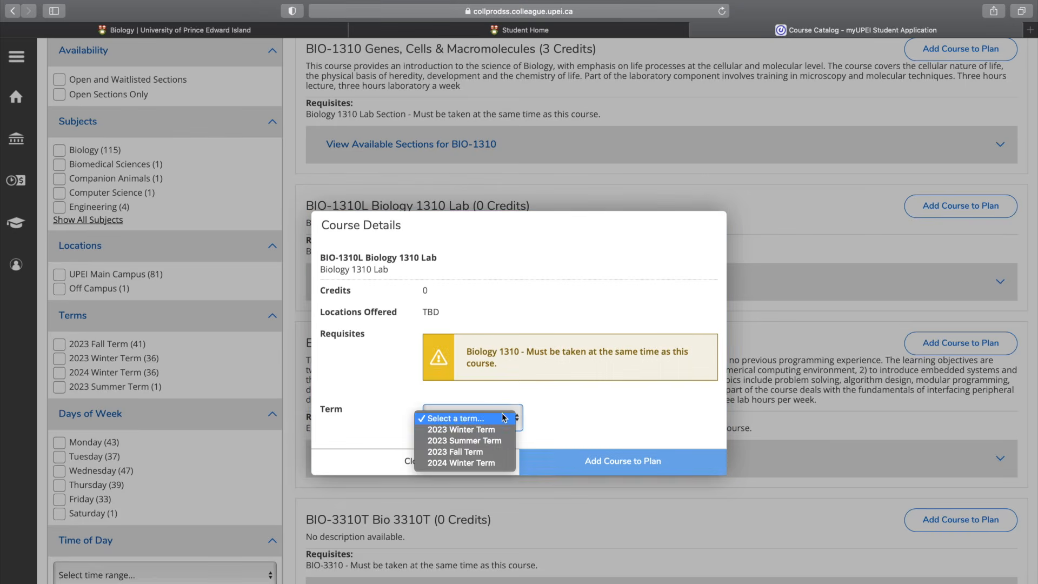
click(479, 452)
click(615, 458)
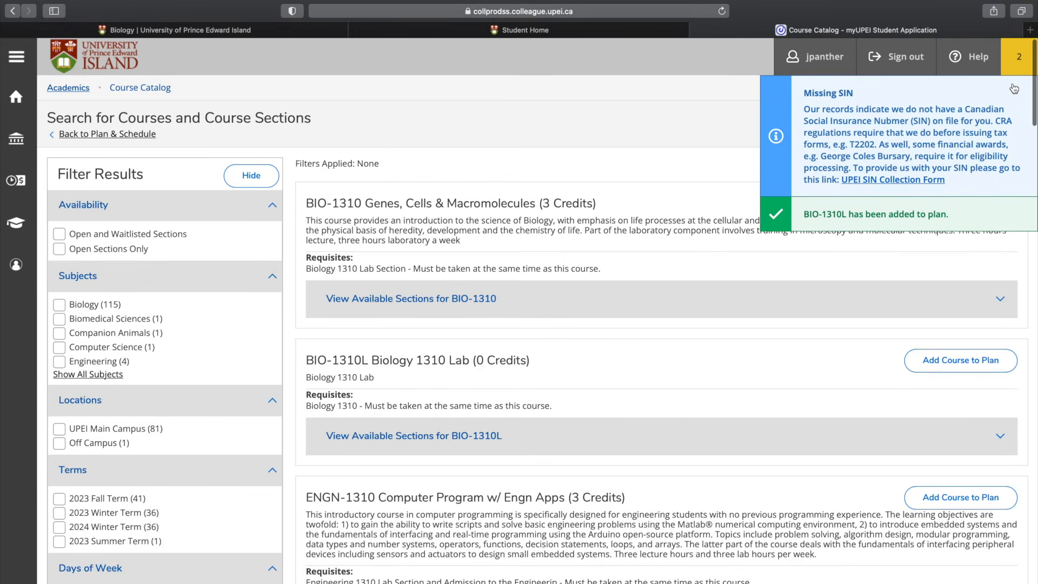
click(1020, 66)
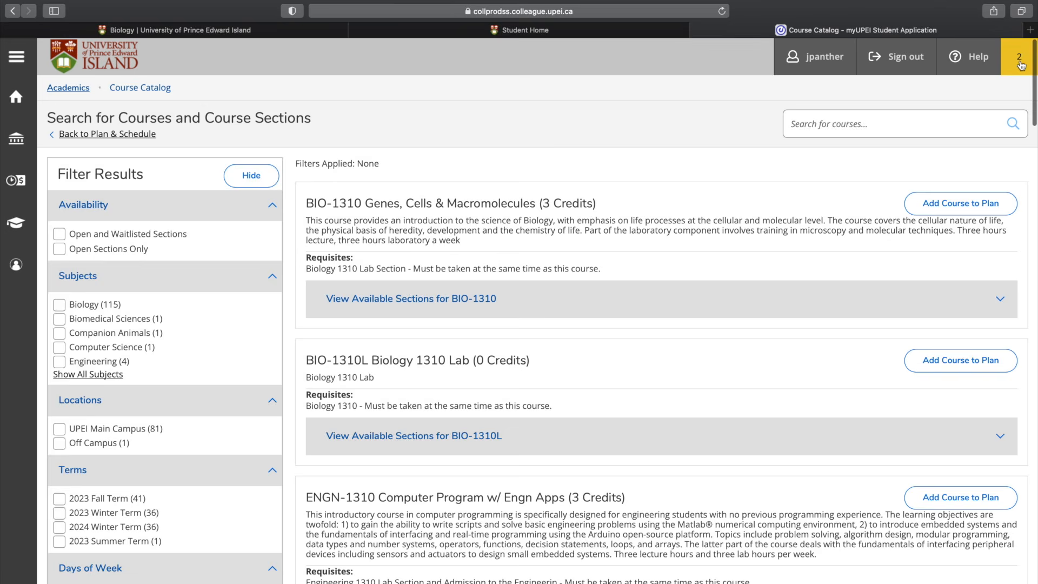
Step: Check the introductory chemistry course code on the Biology program page, and search the course catalog for CHEM 1110
click(254, 33)
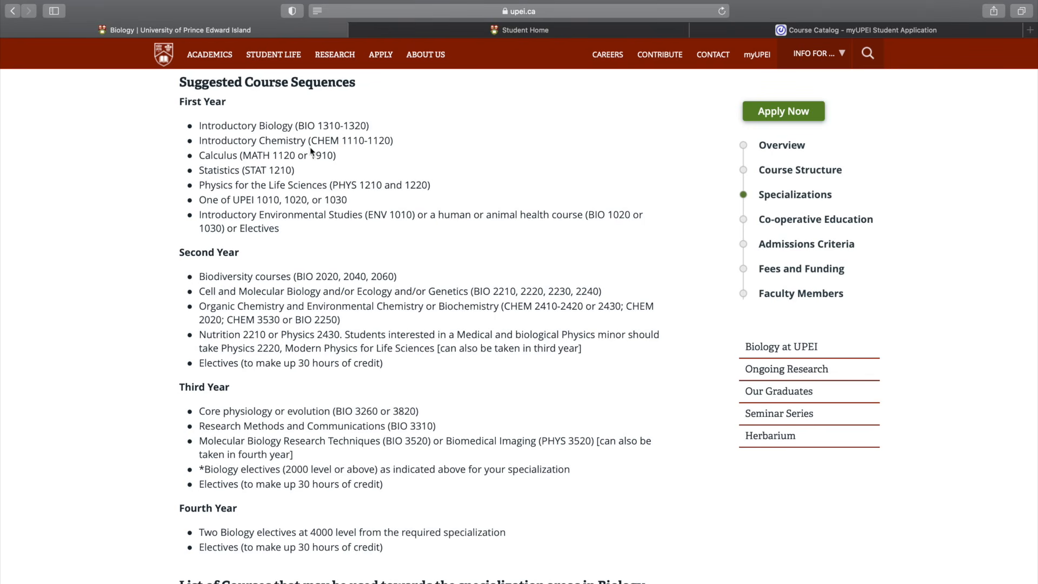
click(764, 30)
click(844, 124)
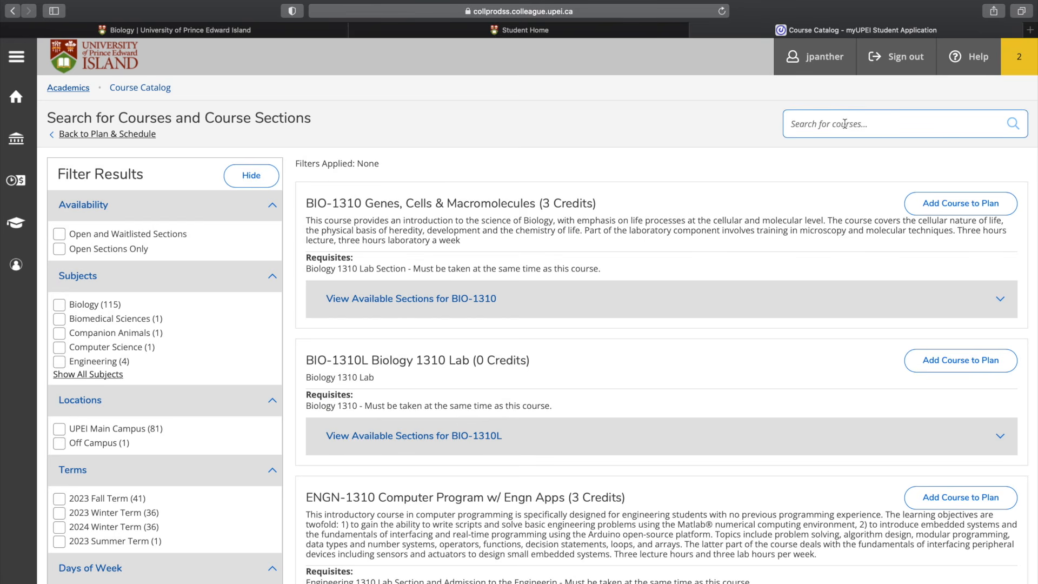
text(CHEM 1110)
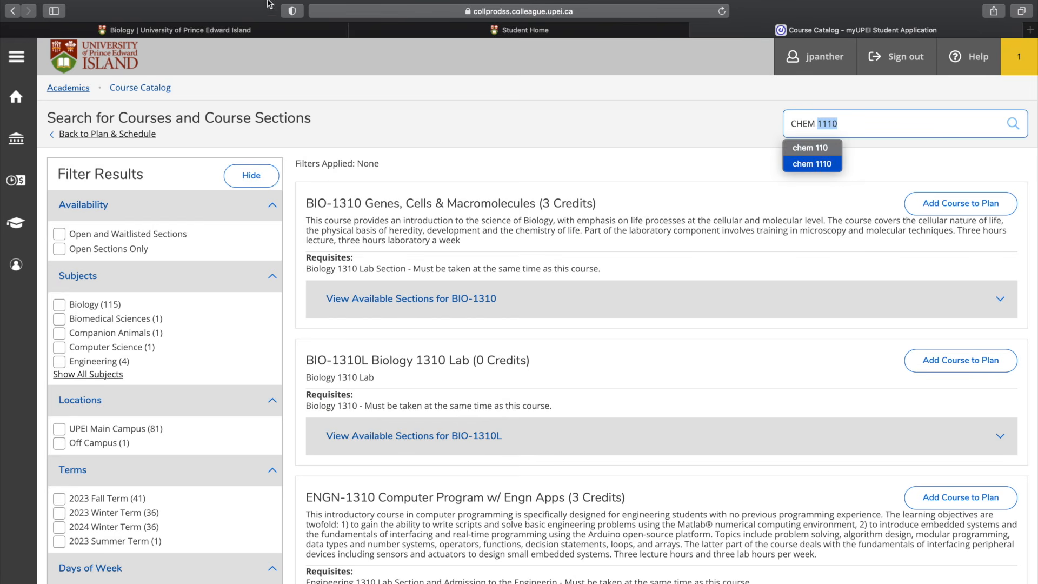
click(254, 46)
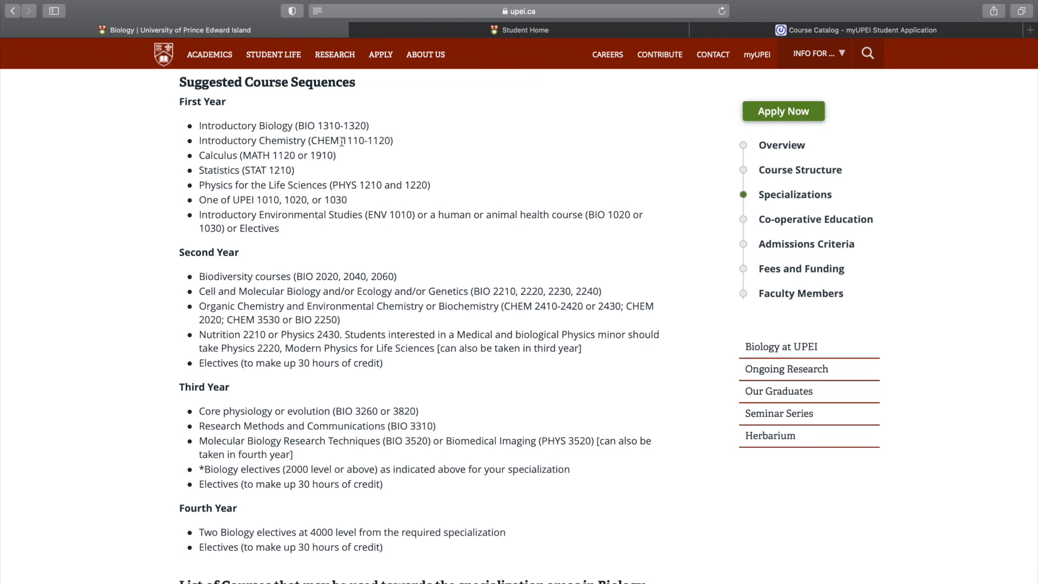
click(780, 32)
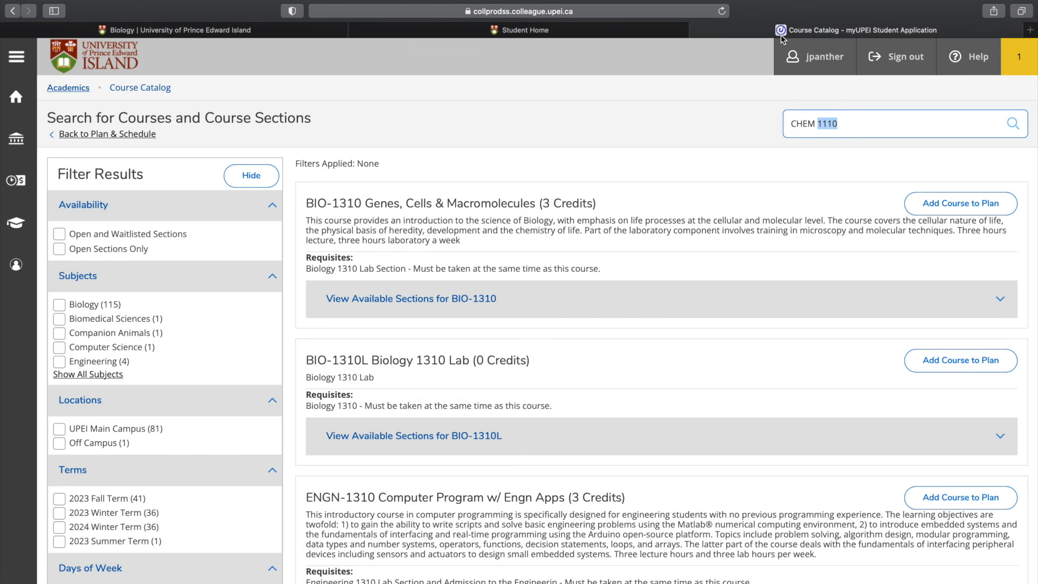
click(860, 127)
key(Return)
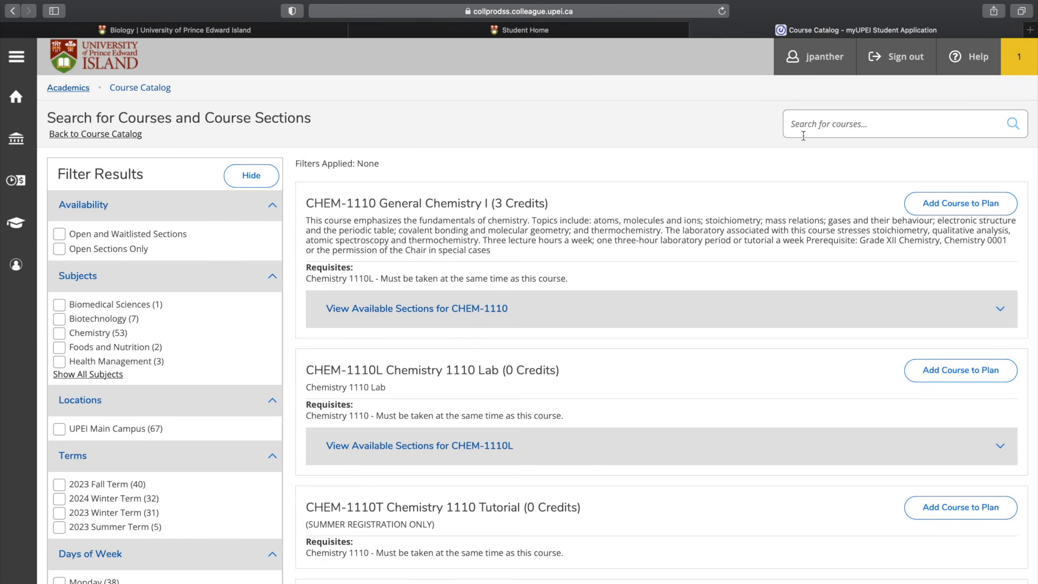
Step: Add CHEM-1110 General Chemistry I to the plan for the 2023 Fall Term
click(958, 203)
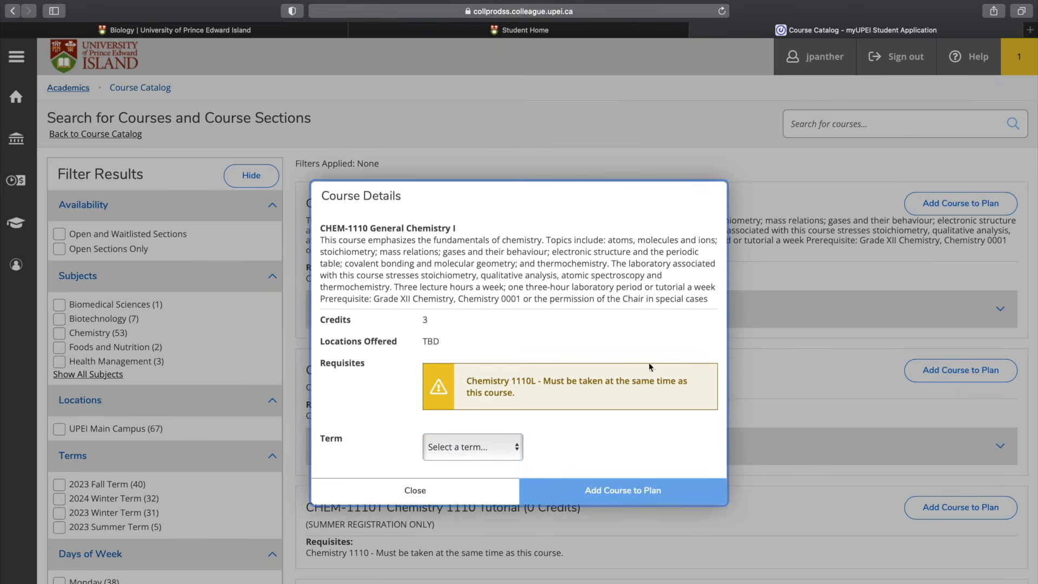
click(497, 446)
click(484, 481)
click(586, 490)
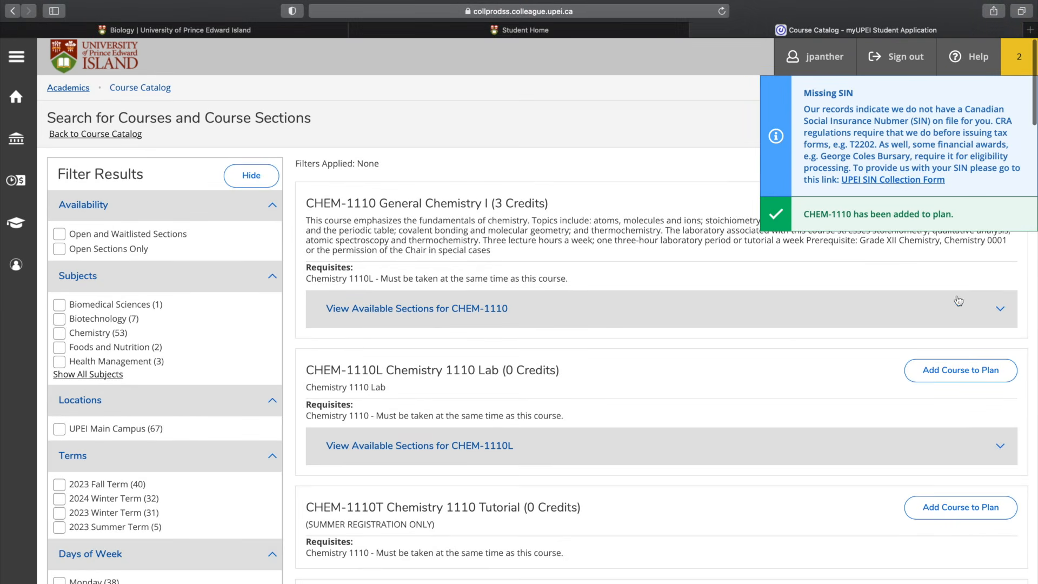
Step: Check the lab requisite of CHEM-1110, and add the CHEM-1110L Chemistry 1110 Lab to the plan for the 2023 Fall Term
drag(379, 279, 299, 276)
click(679, 288)
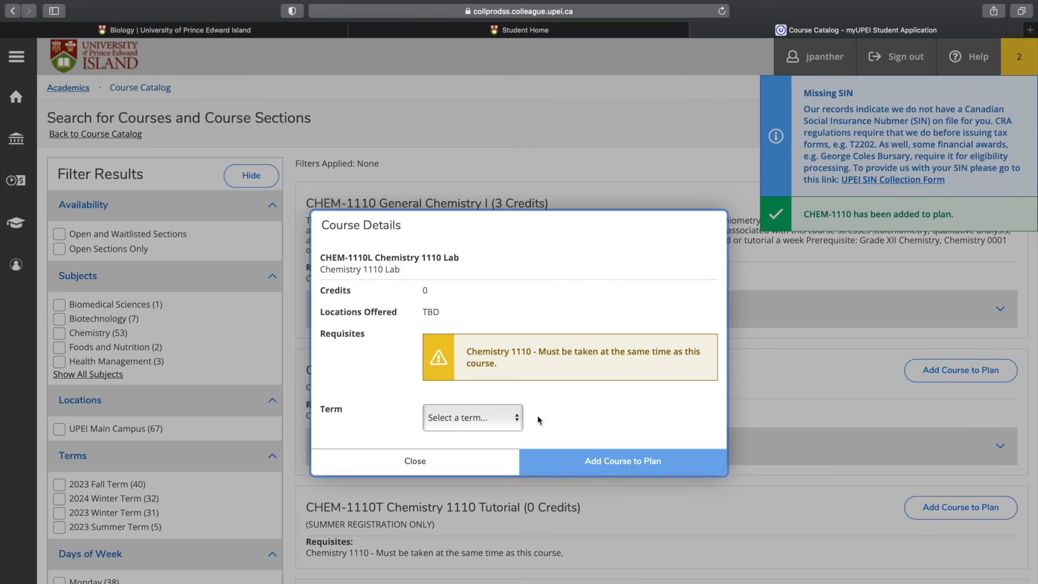
click(470, 418)
click(478, 452)
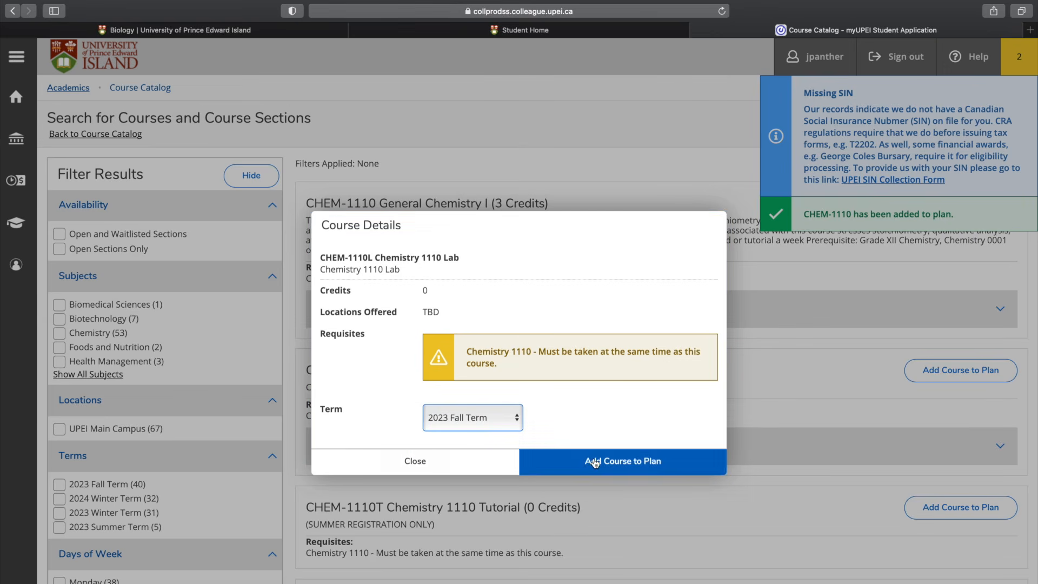
click(590, 460)
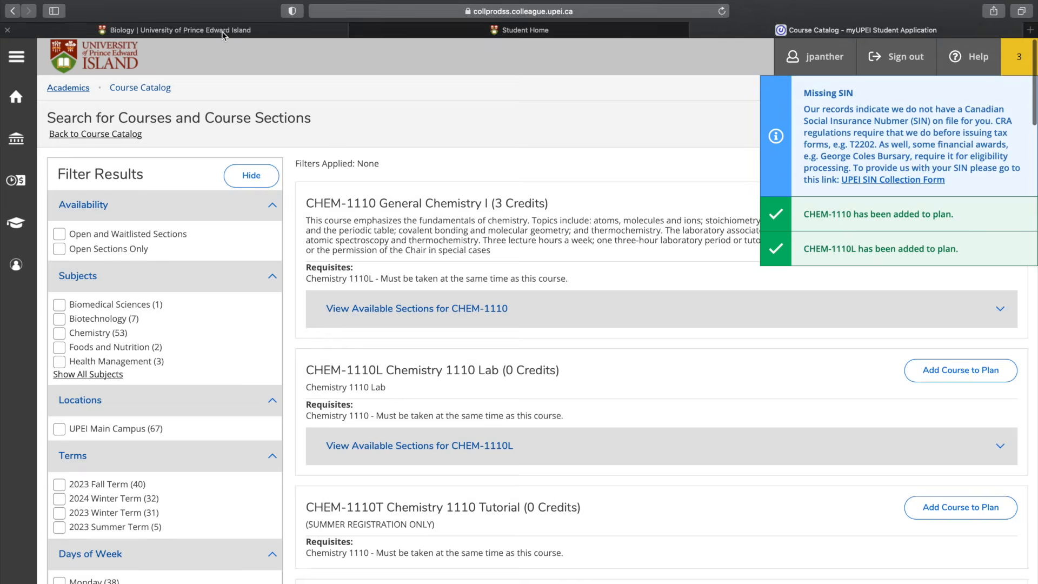
Step: Dismiss the notifications, check the calculus course code on the Biology program page, and search the course catalog for MATH 1120
click(222, 31)
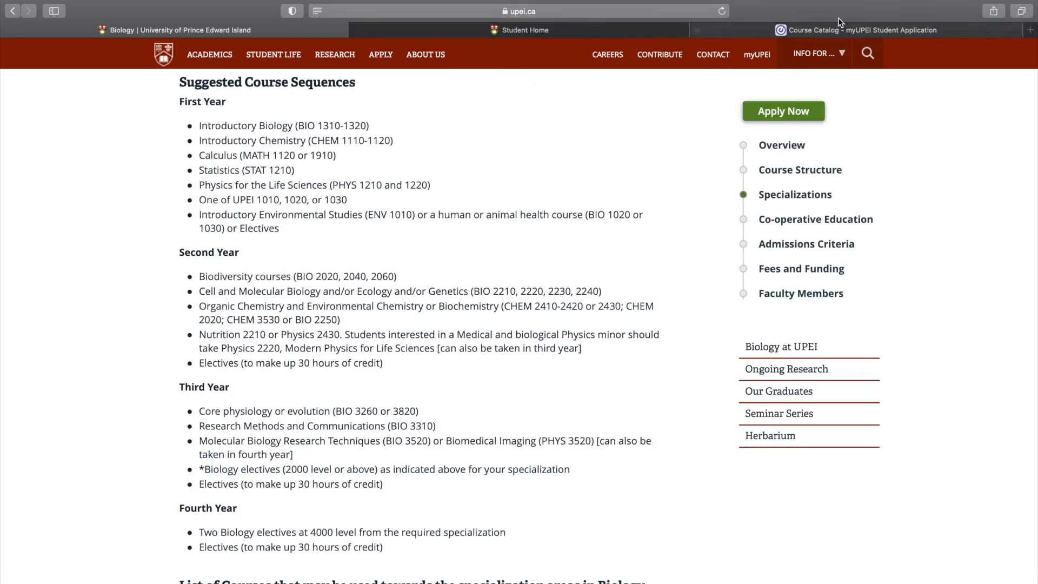
click(862, 30)
click(1033, 62)
click(895, 124)
click(296, 30)
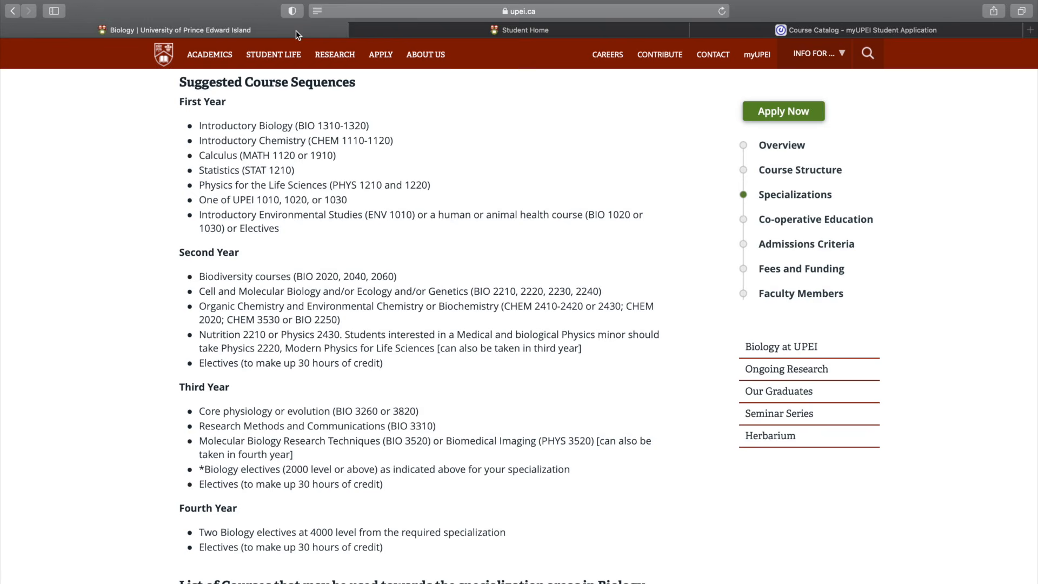
click(936, 30)
text(MAT)
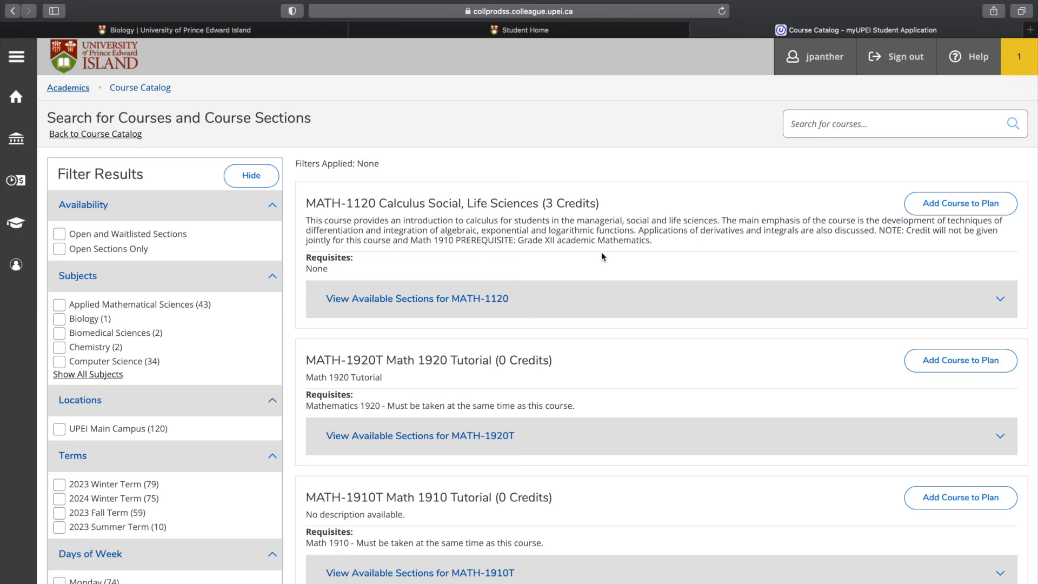
Step: Add MATH-1120 Calculus Social, Life Sciences to the plan for the 2023 Fall Term
click(942, 215)
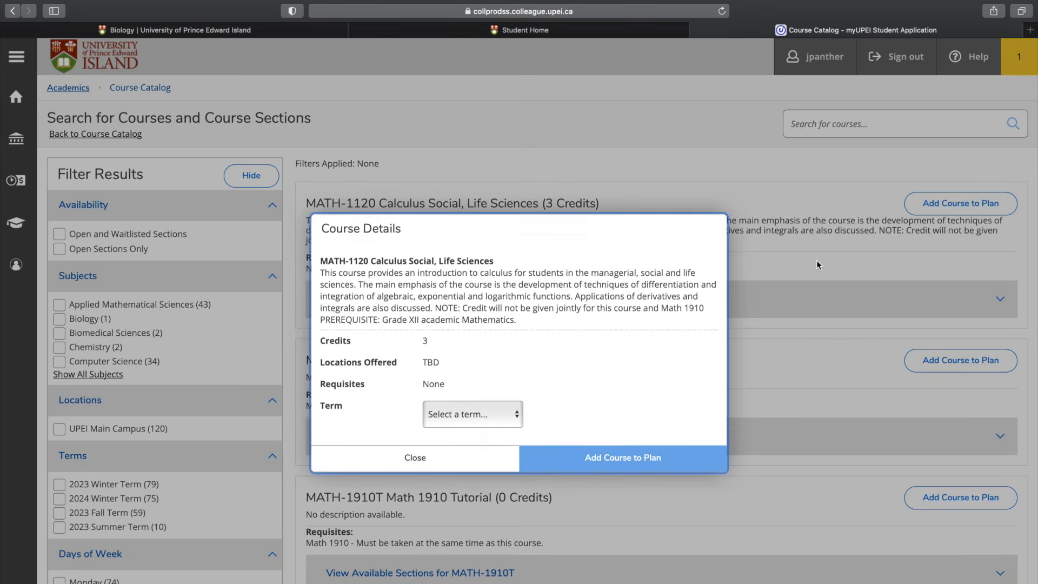
click(499, 413)
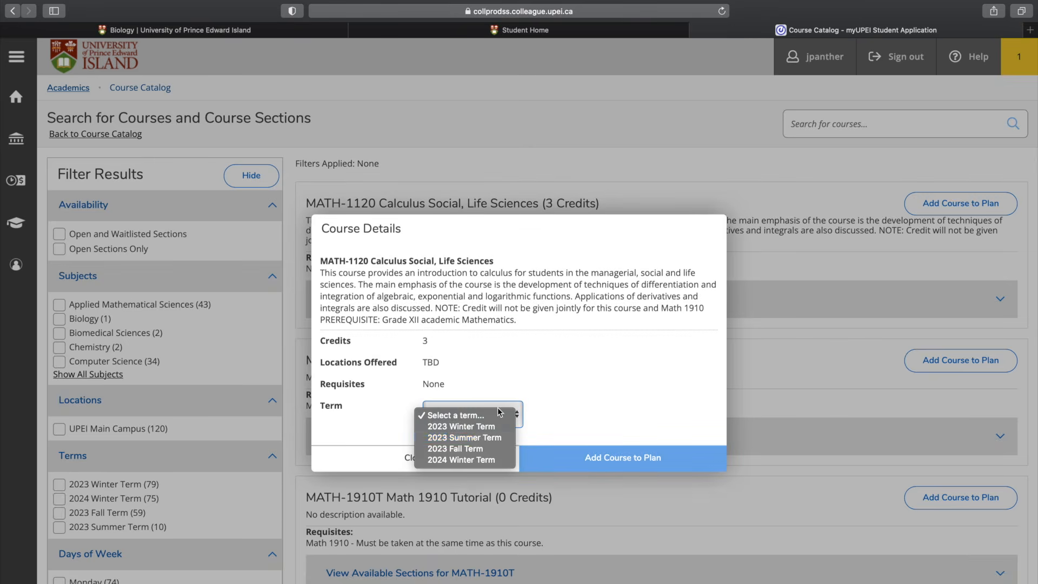
click(464, 450)
click(571, 460)
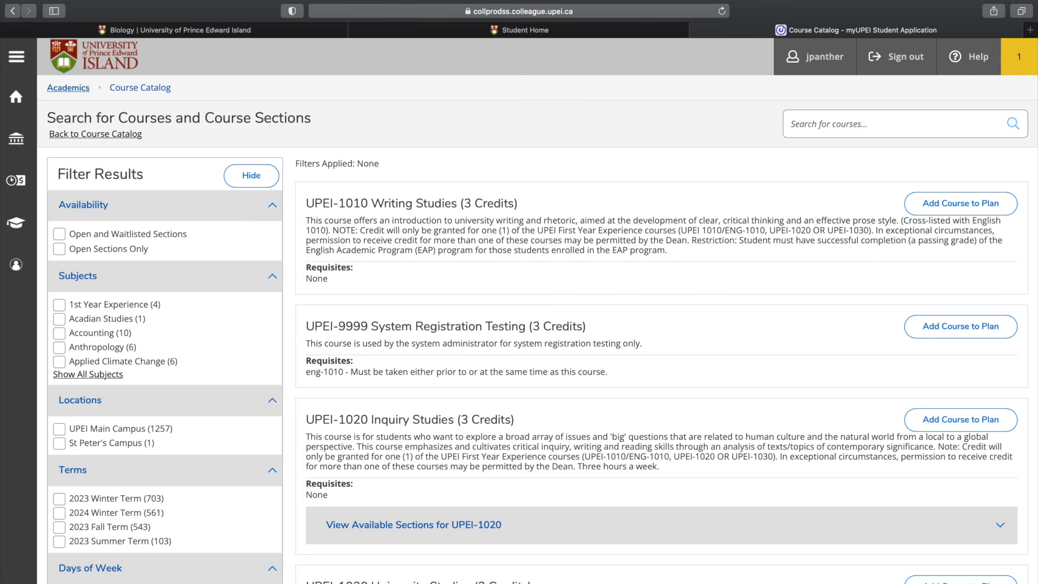
Step: Search the course catalog for ENG 1010, the English cross-listing of UPEI 1010
click(828, 126)
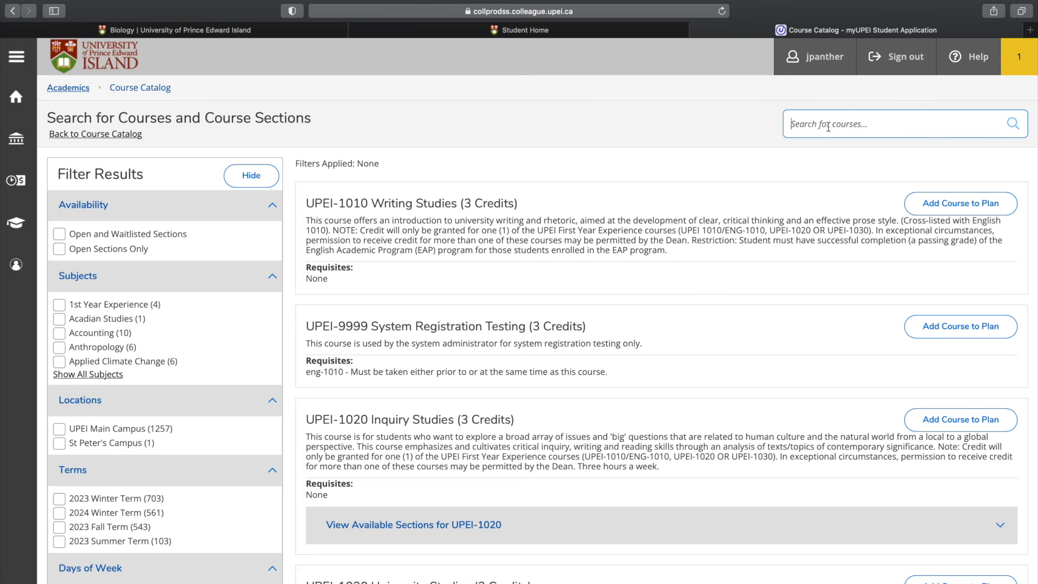
text(ENG 1010)
key(Return)
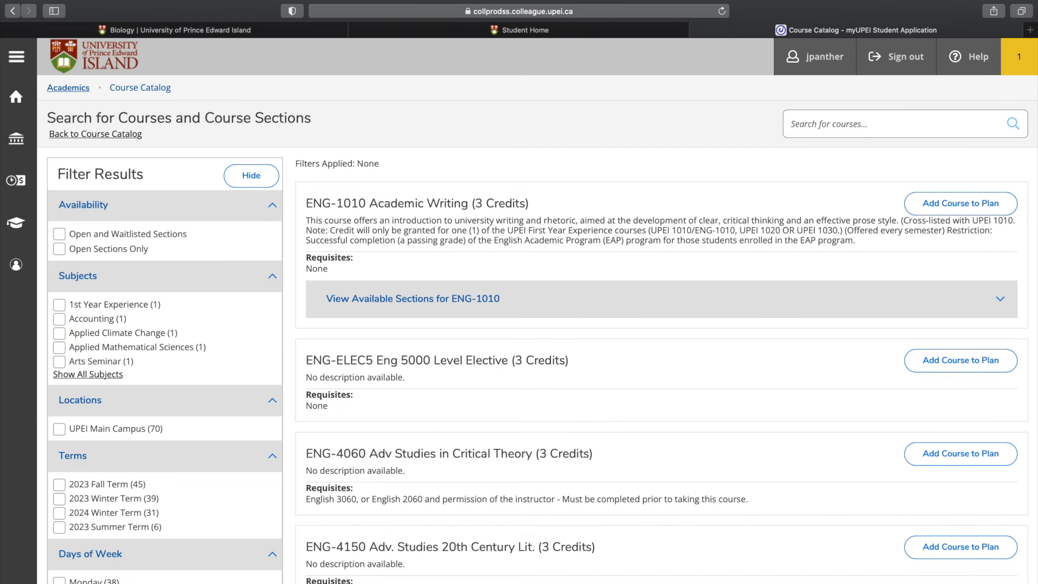
Step: Search the course catalog for the first-year experience course UPEI 1020
click(856, 122)
text(UPEI 1020)
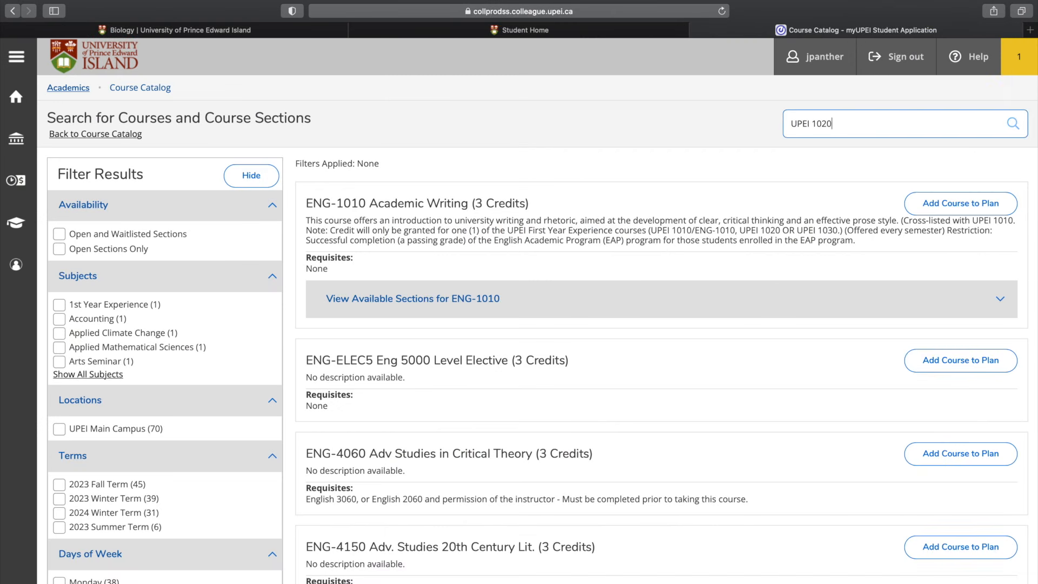
key(Return)
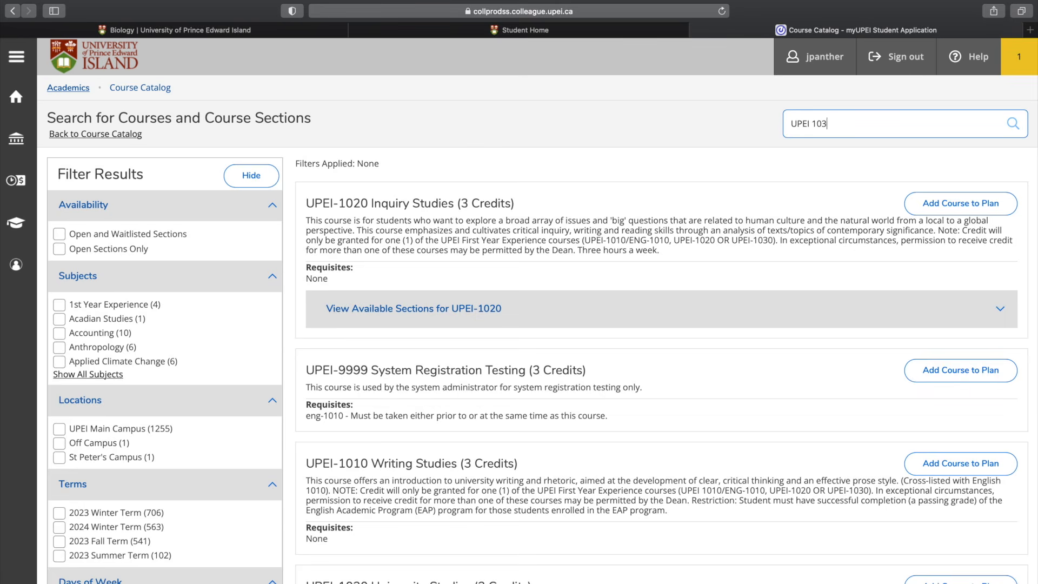
Step: Search the course catalog for UPEI 1030 and for ENG 1010
key(Return)
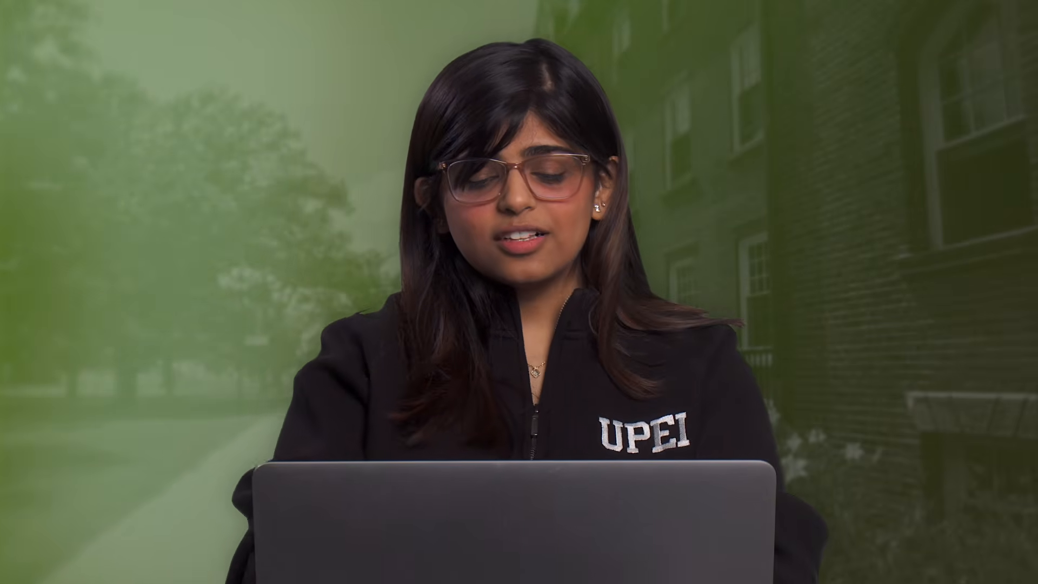
text(N)
text(G 1010)
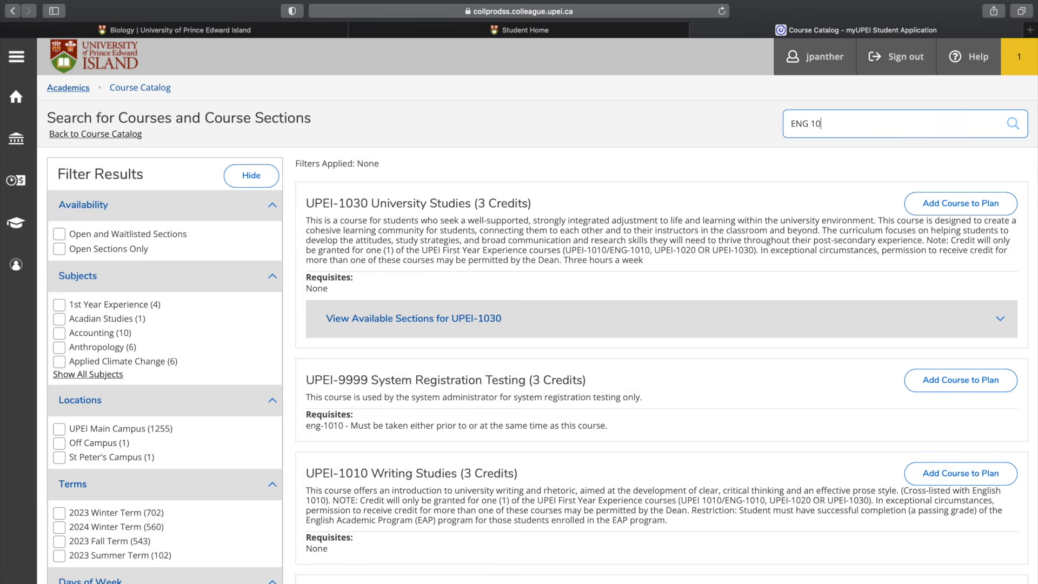
key(Return)
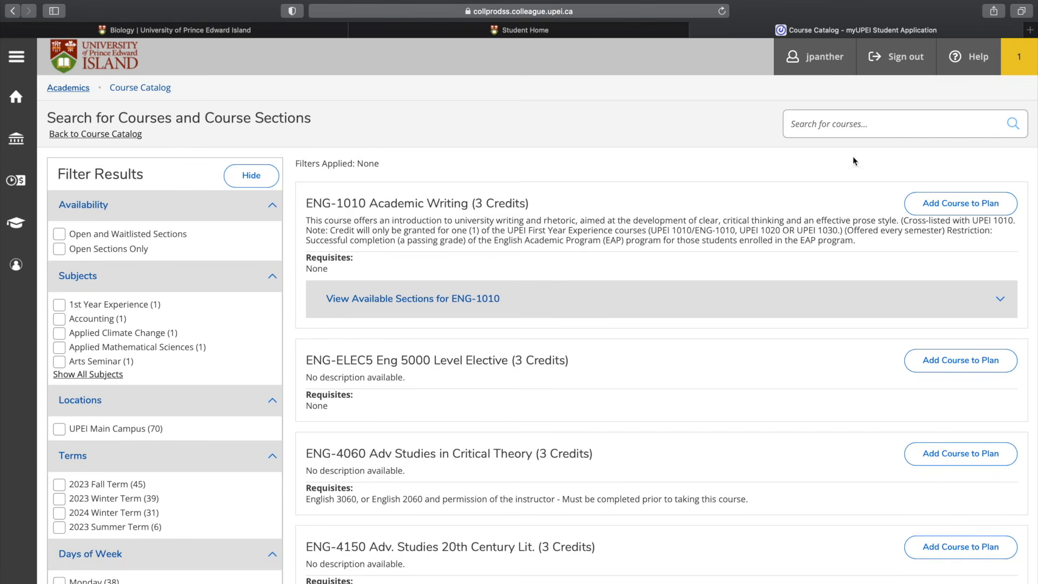
Step: Add ENG-1010 Academic Writing to the plan for the 2023 Fall Term
click(913, 211)
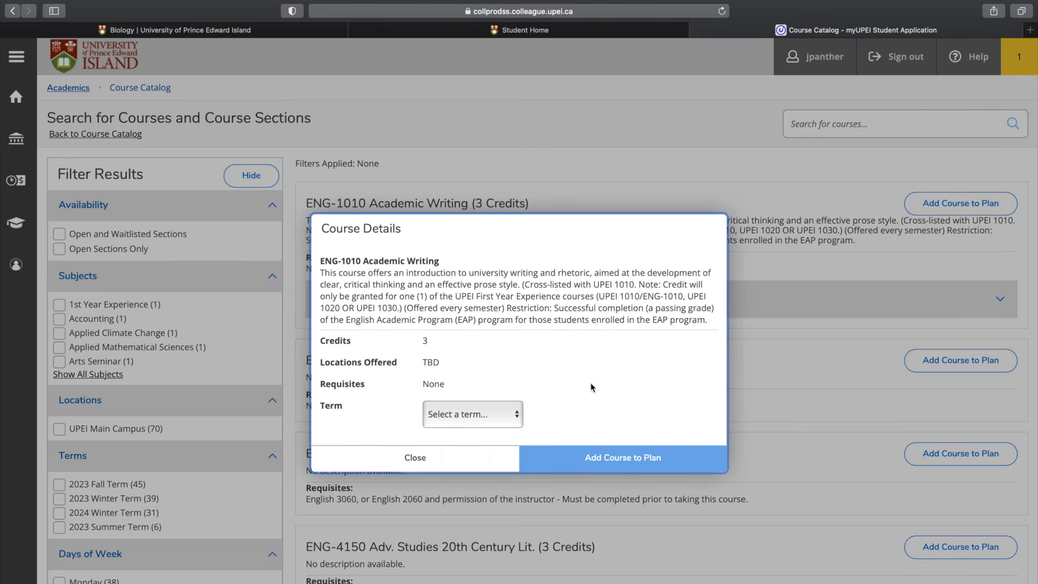
click(488, 415)
click(476, 435)
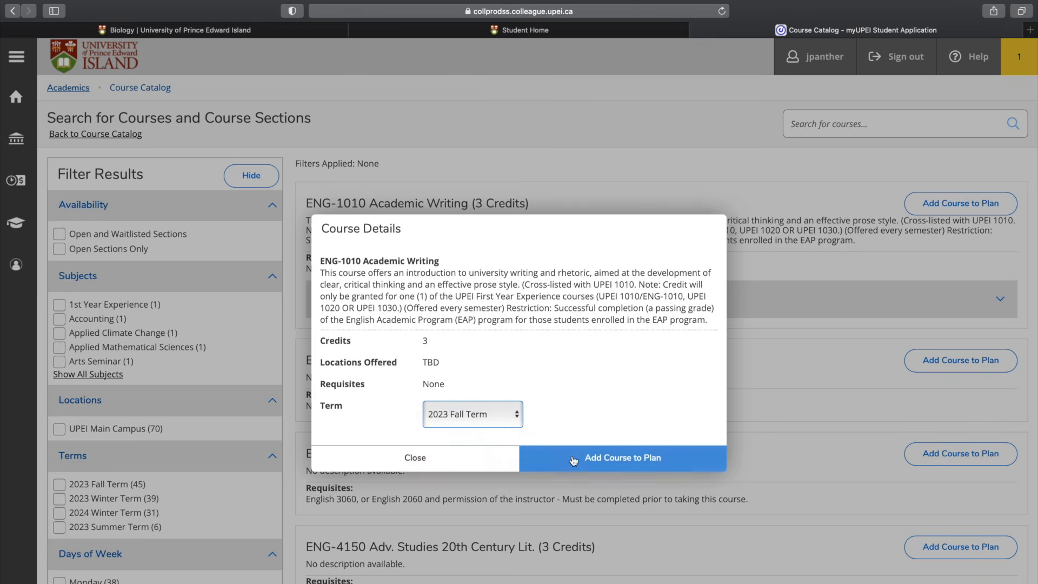
click(580, 459)
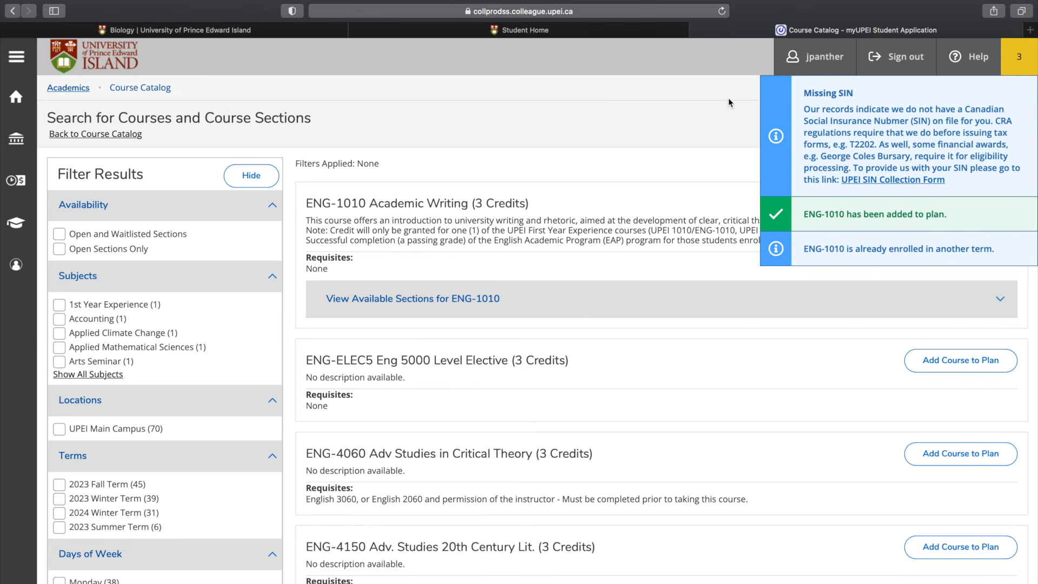
Step: Open the degree plan and schedule in Student Planning for the 2023 Fall Term and review the planned courses
click(66, 88)
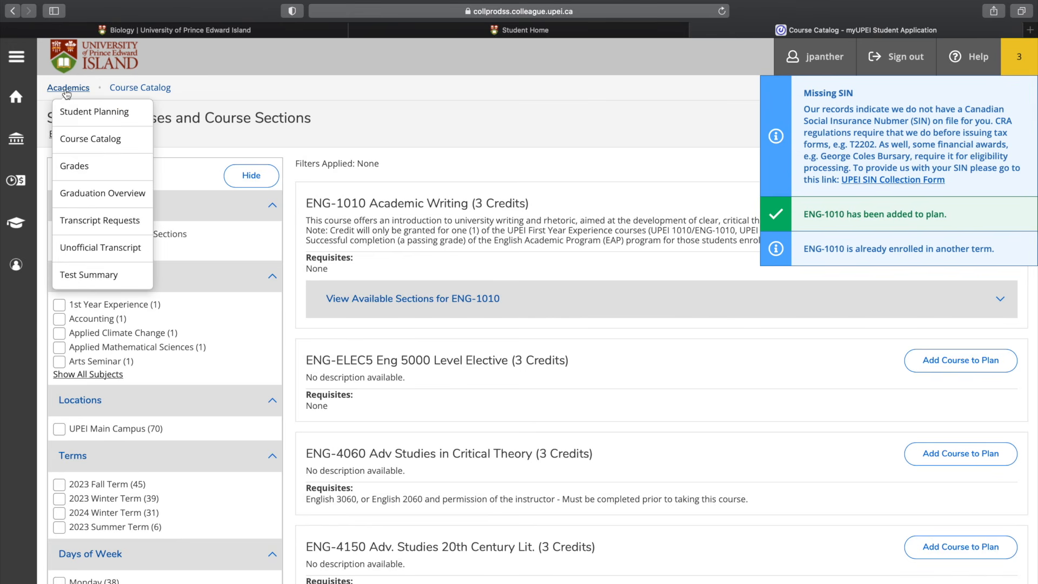
click(109, 121)
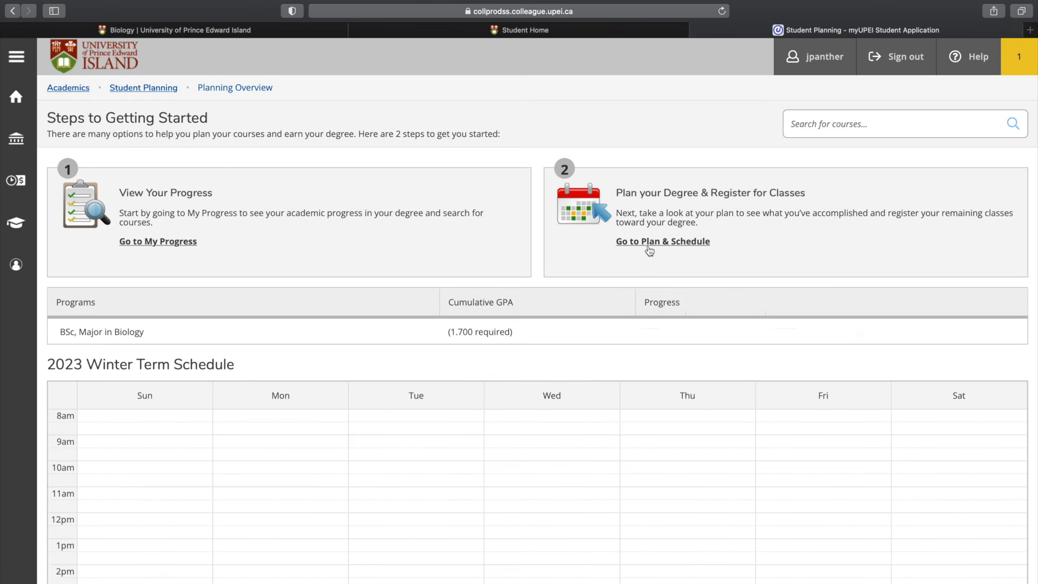
click(651, 246)
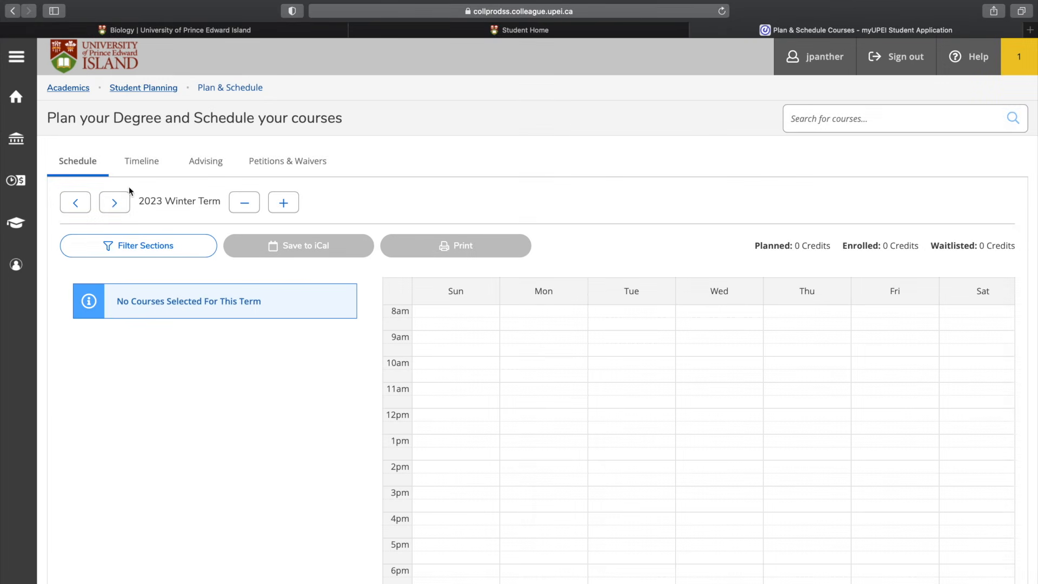
click(113, 204)
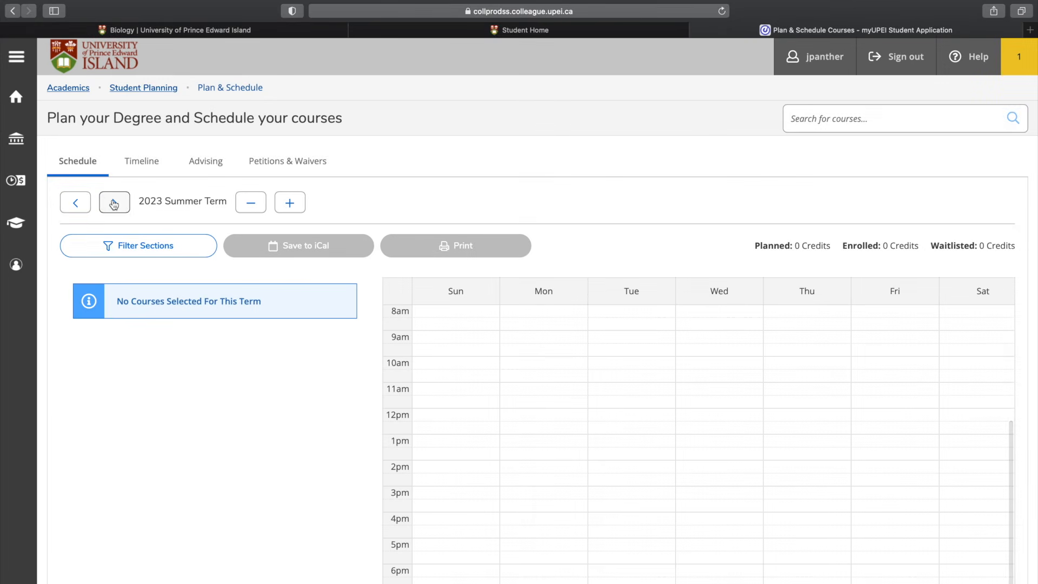
click(114, 204)
scroll(401, 209, down, 4)
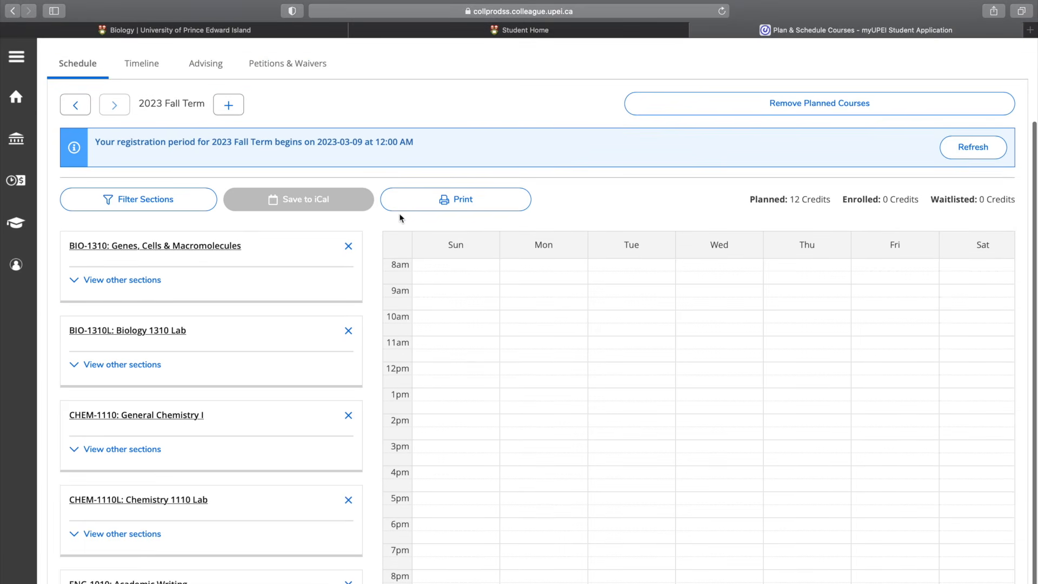
scroll(281, 282, down, 1)
scroll(282, 284, up, 4)
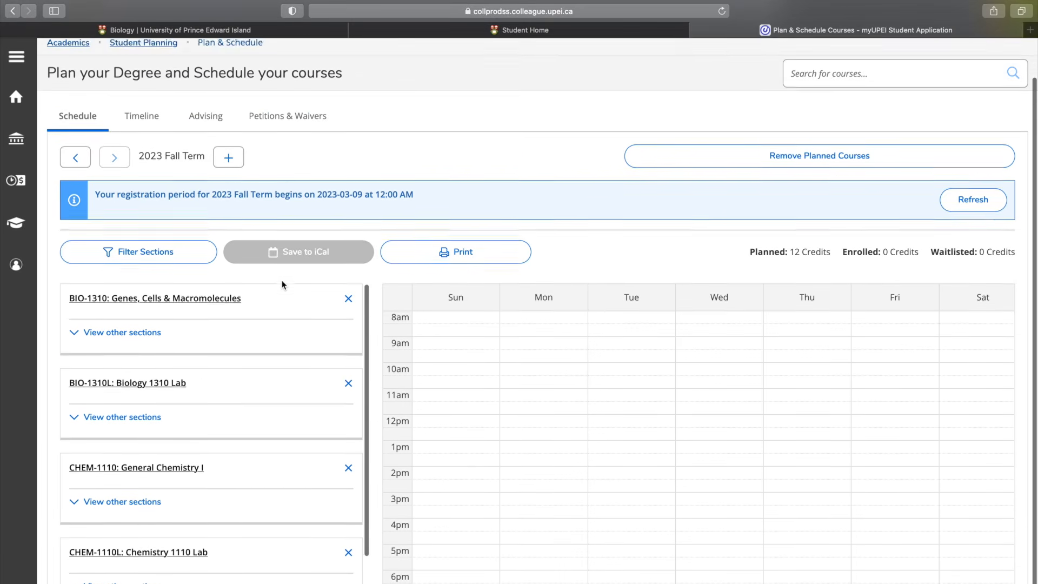
scroll(282, 285, down, 3)
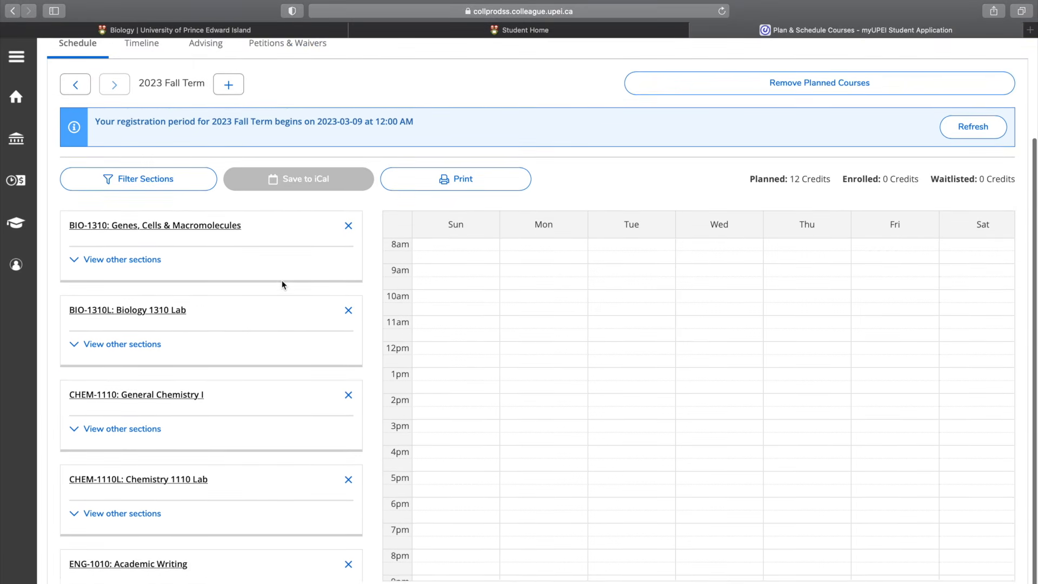
Step: Add lecture section BIO-1310-01, Monday, Wednesday and Friday 11:30 AM to 12:20 PM, to the Fall schedule
click(125, 261)
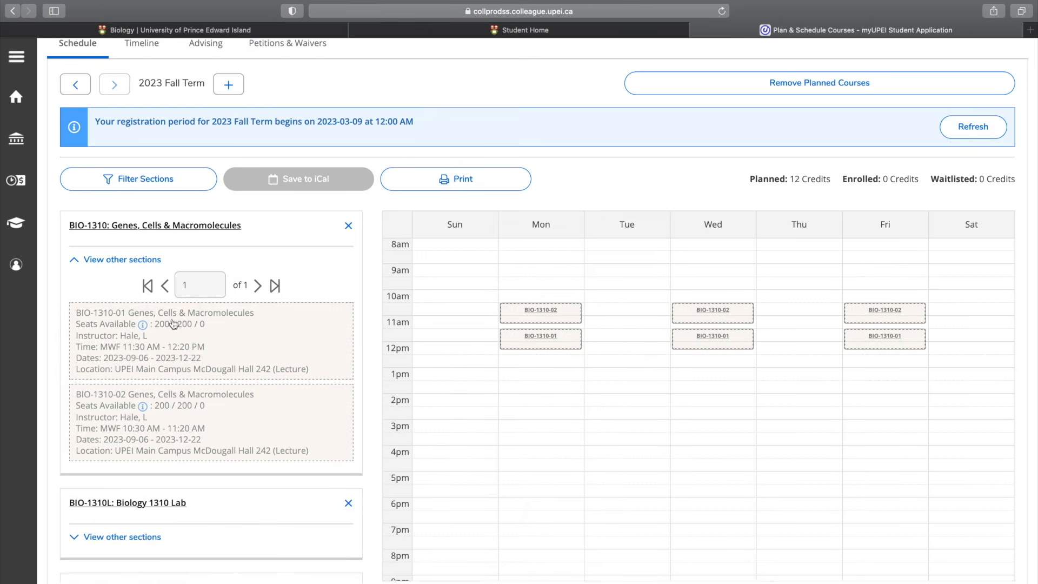
mouse_move(147, 330)
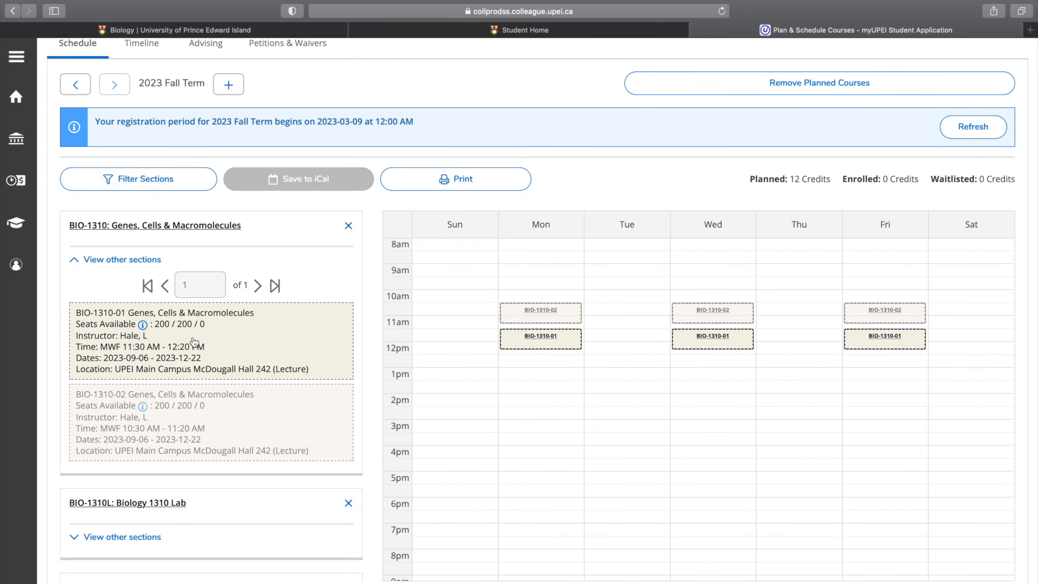
click(194, 342)
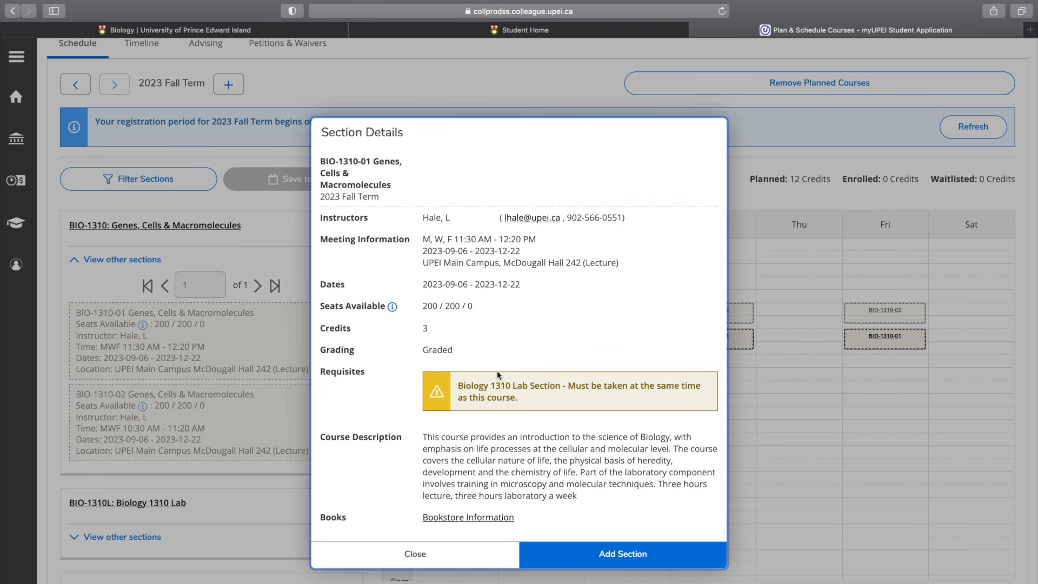
click(576, 563)
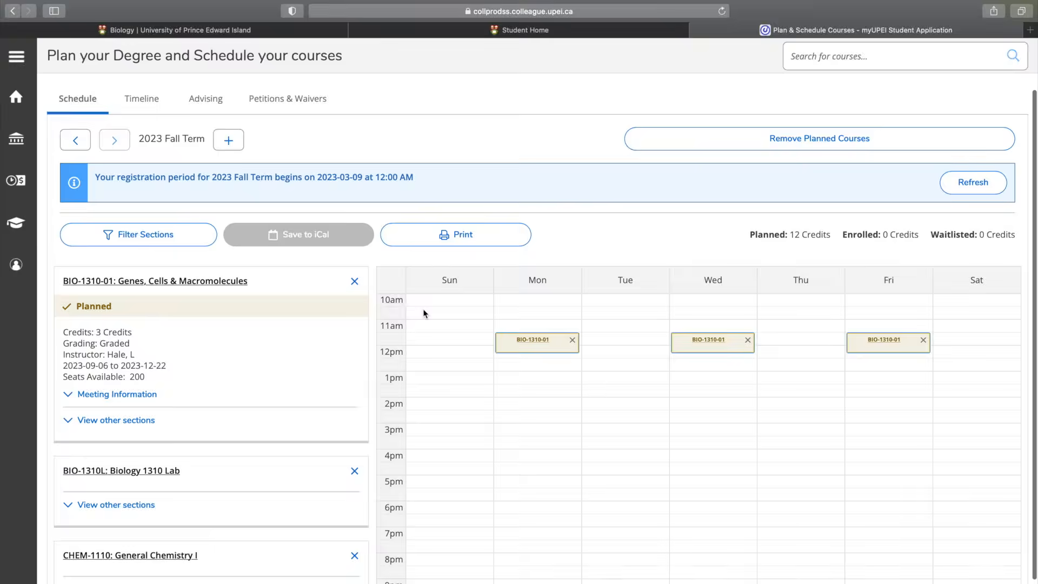
Step: Add lab section BIO-1310L-01, Tuesday 1:30 PM to 4:30 PM, to the Fall schedule
scroll(269, 326, down, 3)
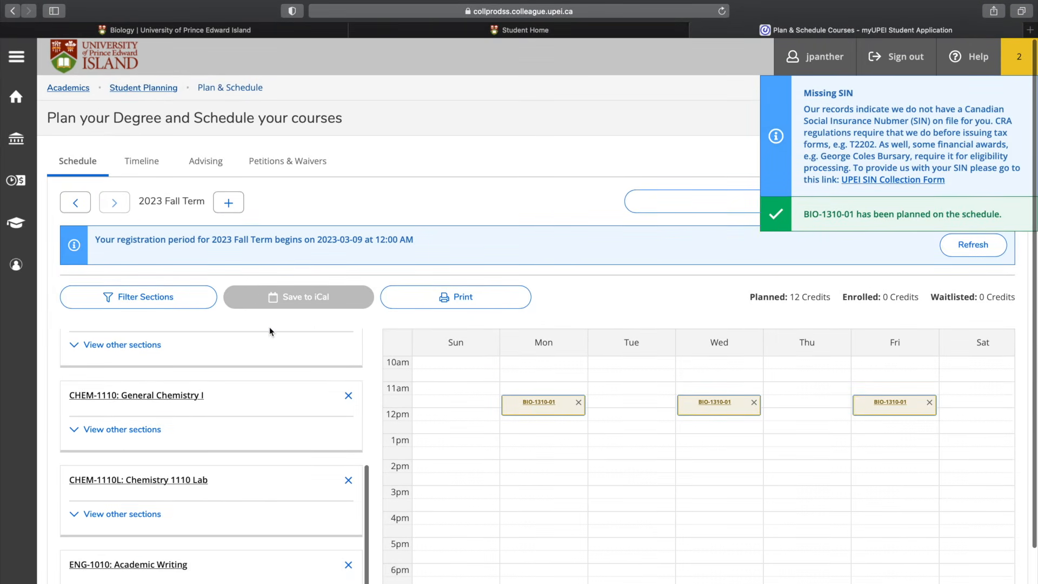
scroll(152, 403, up, 2)
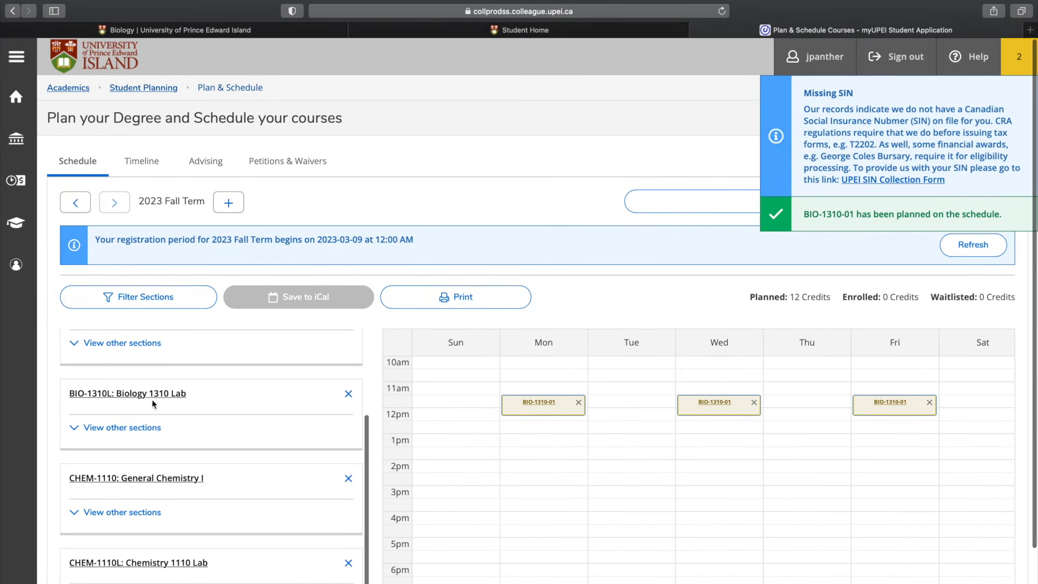
click(118, 435)
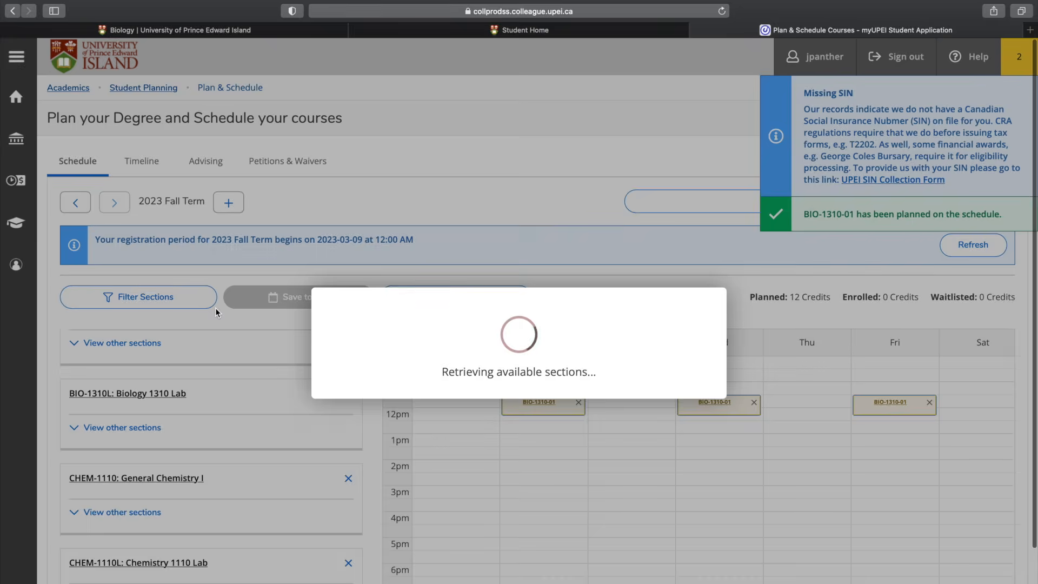
scroll(215, 307, down, 3)
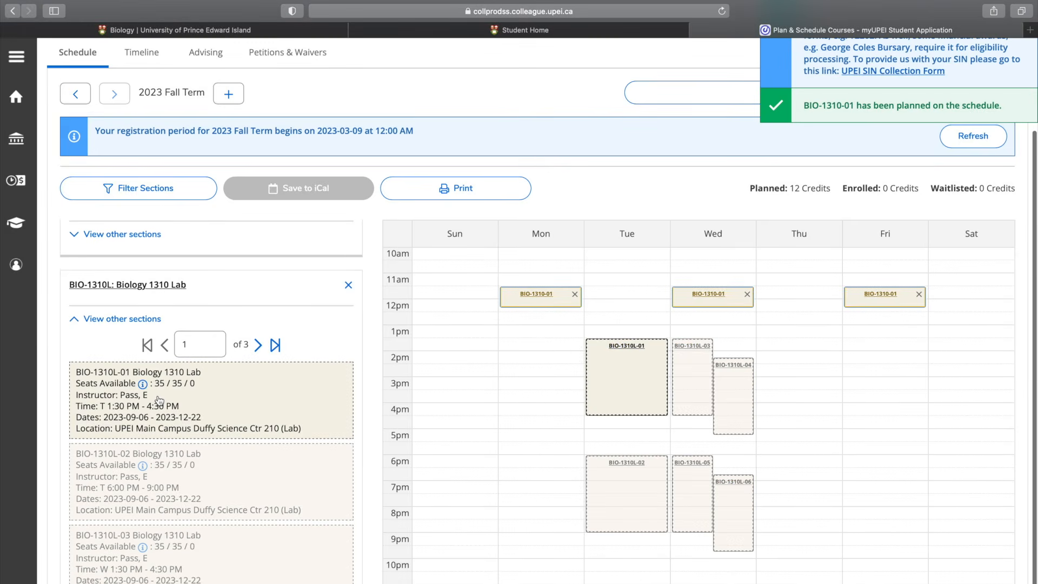
click(159, 400)
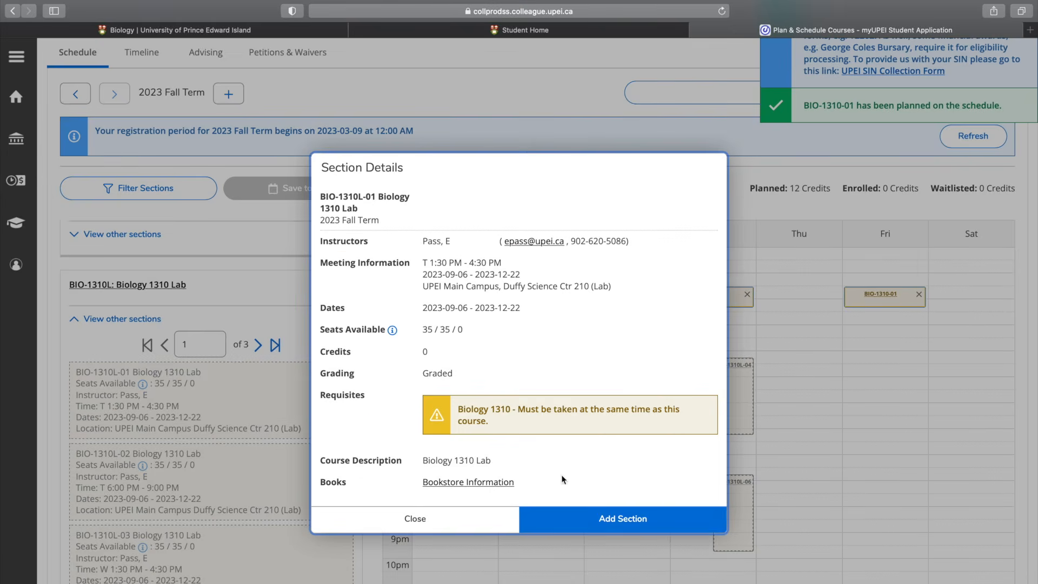
click(589, 524)
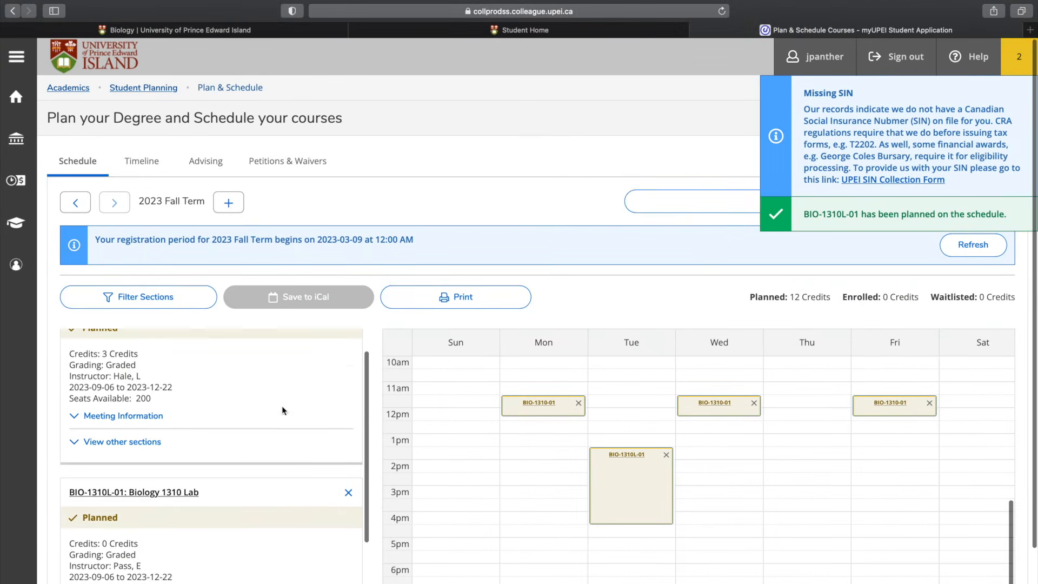
Step: Compare the CHEM-1110 sections with the planned Biology lecture and add section CHEM-1110-03, Monday, Wednesday and Friday 10:30 AM to 11:20 AM
scroll(281, 405, down, 5)
click(158, 453)
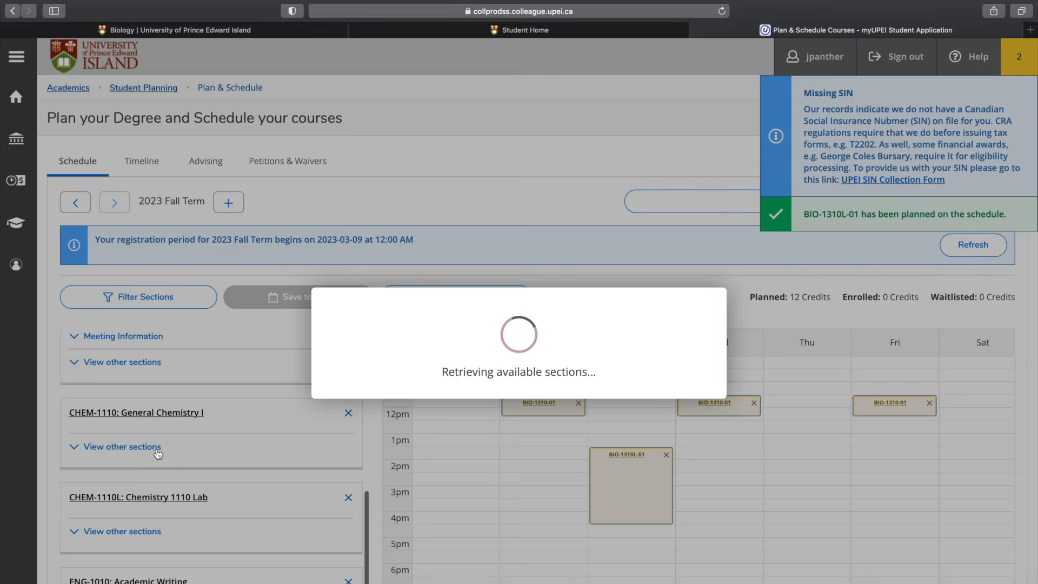
scroll(178, 448, down, 3)
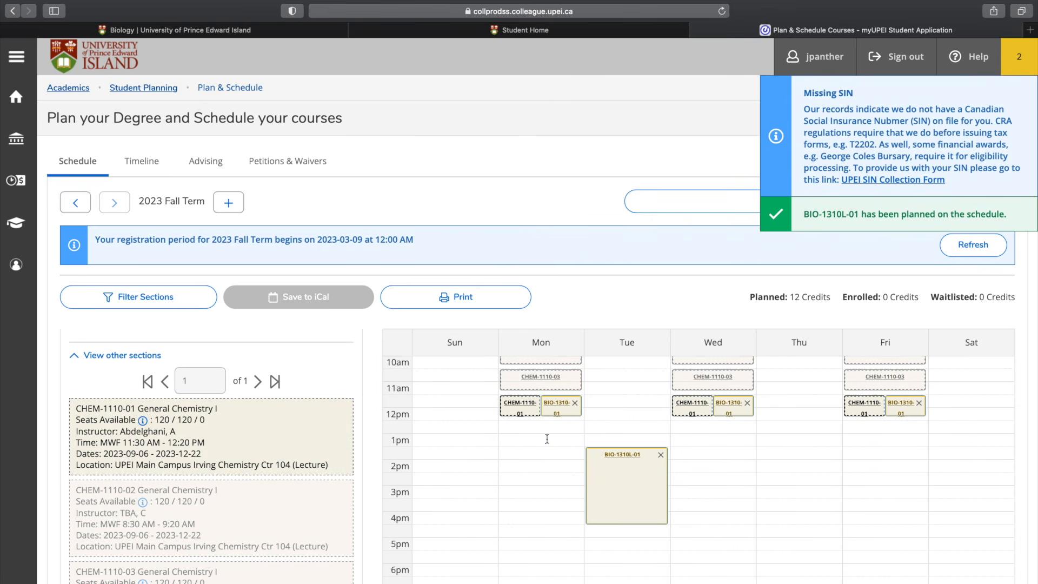
scroll(600, 468, up, 4)
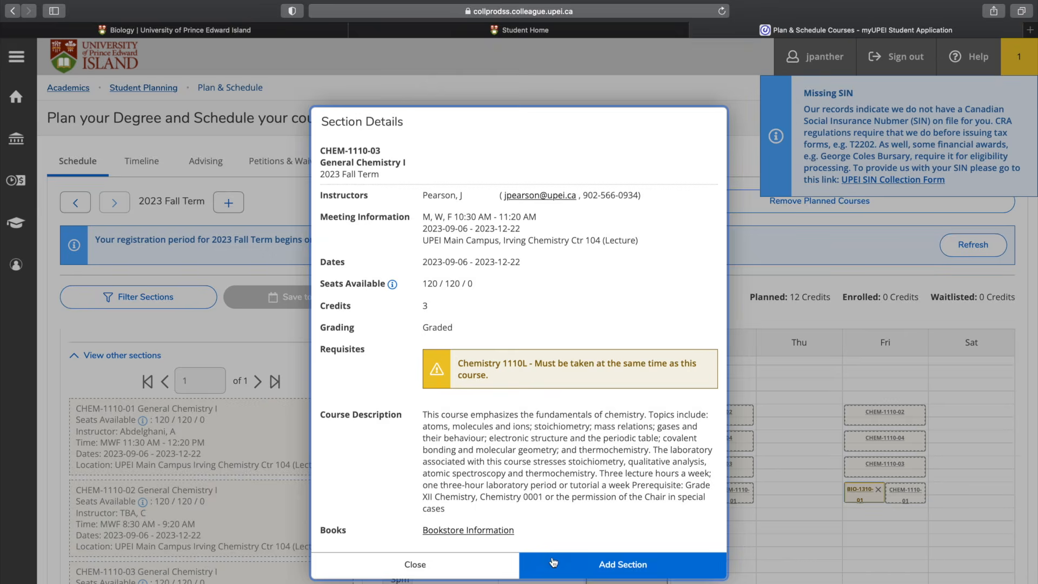
click(553, 562)
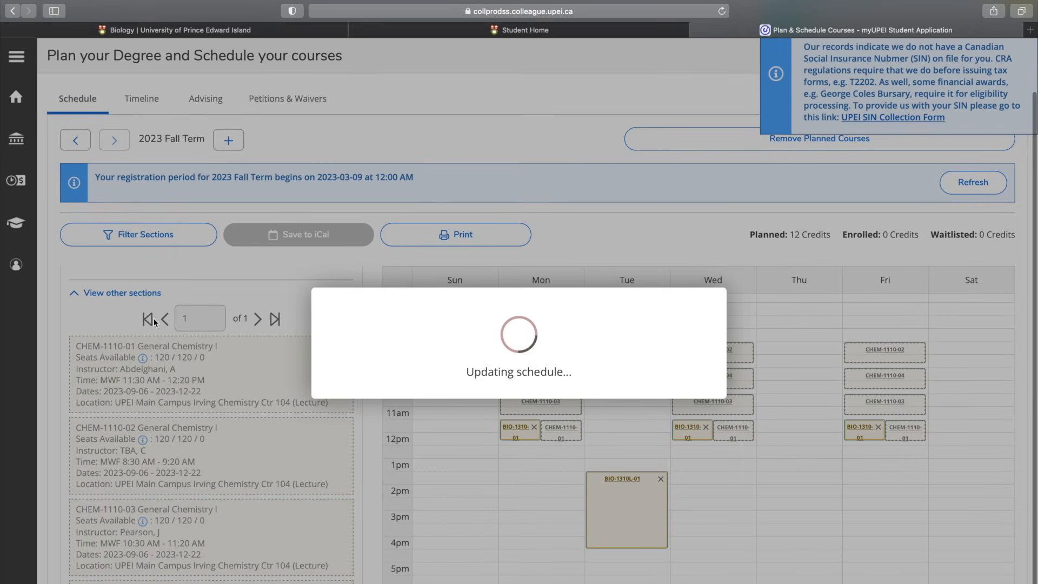
Step: Compare the CHEM-1110L lab sections and add section CHEM-1110L-04, Thursday 1:30 PM to 5:30 PM, to the Fall schedule
scroll(115, 427, down, 4)
scroll(114, 427, down, 5)
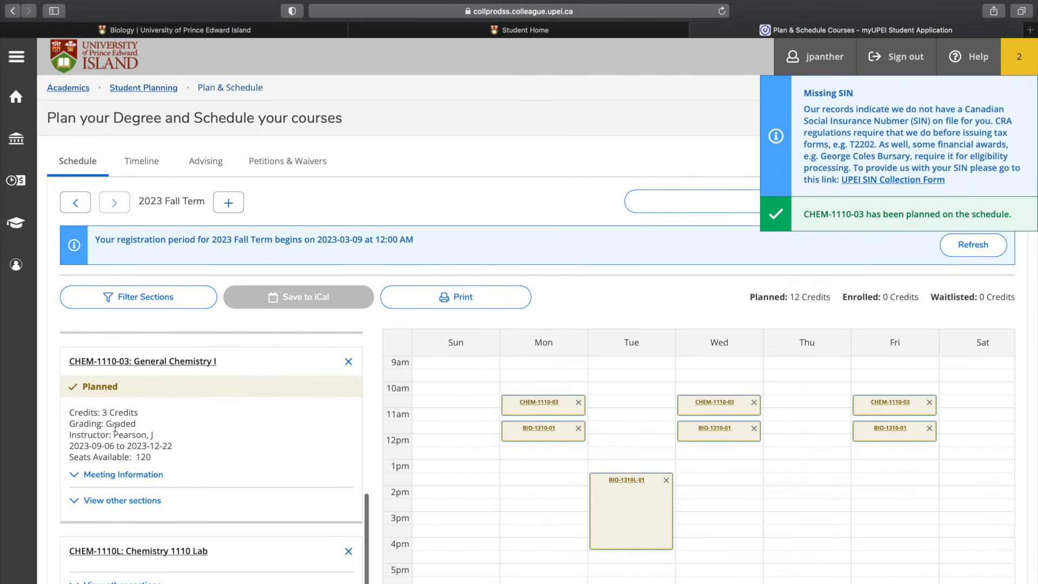
click(122, 503)
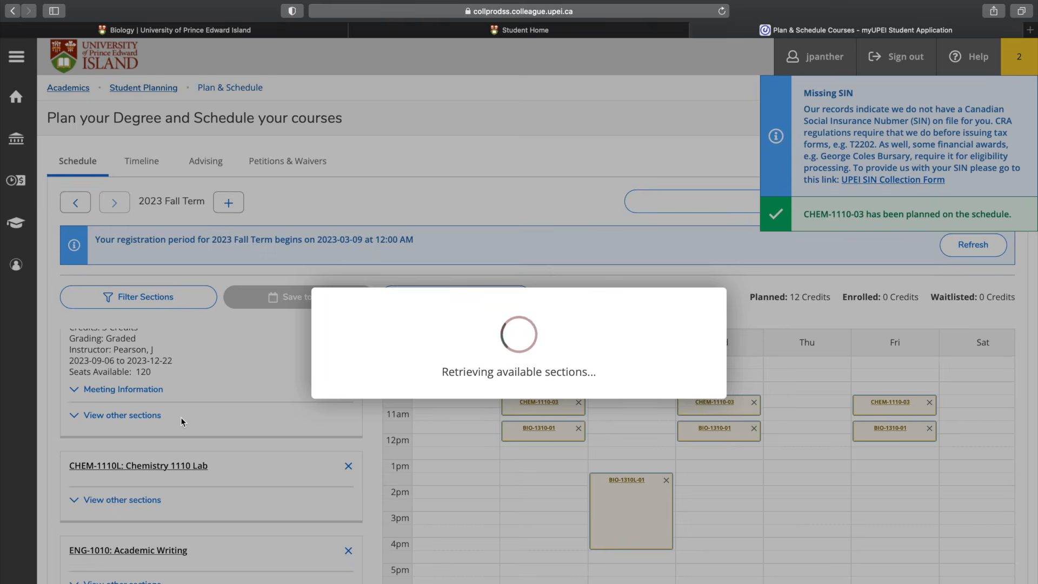
scroll(181, 416, down, 3)
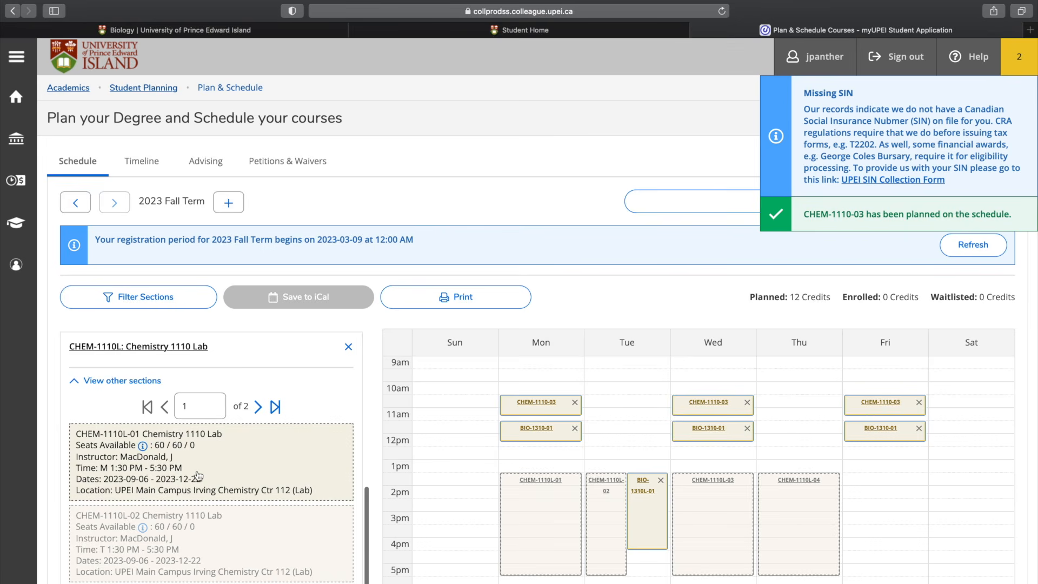
scroll(229, 478, down, 2)
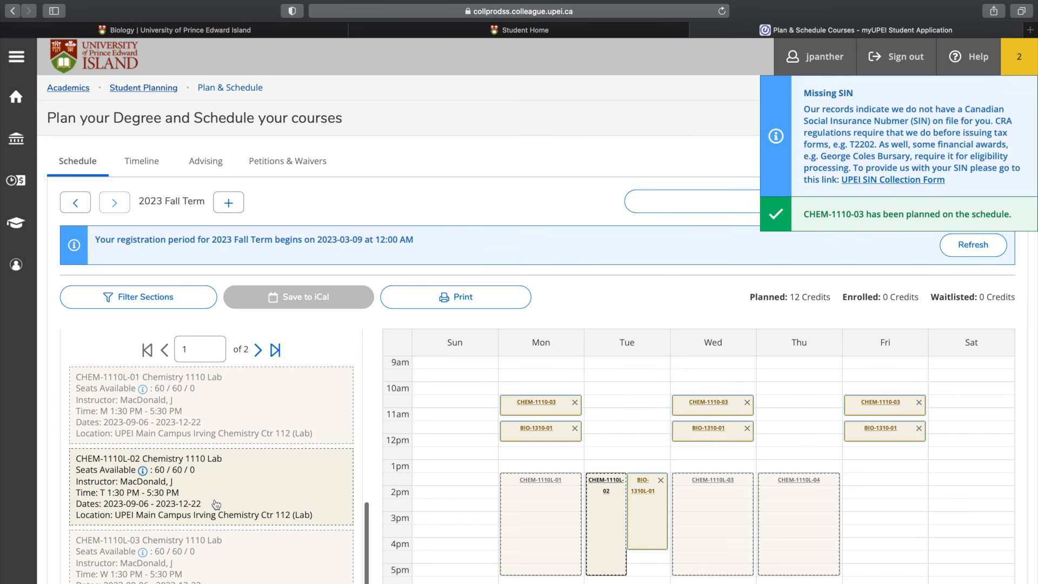
scroll(210, 513, down, 3)
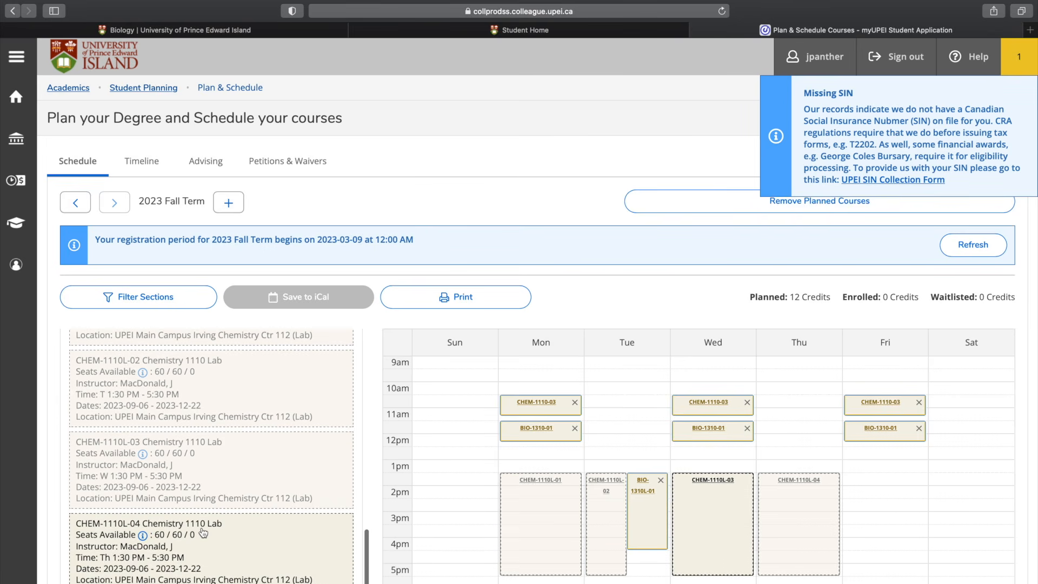
scroll(203, 533, down, 3)
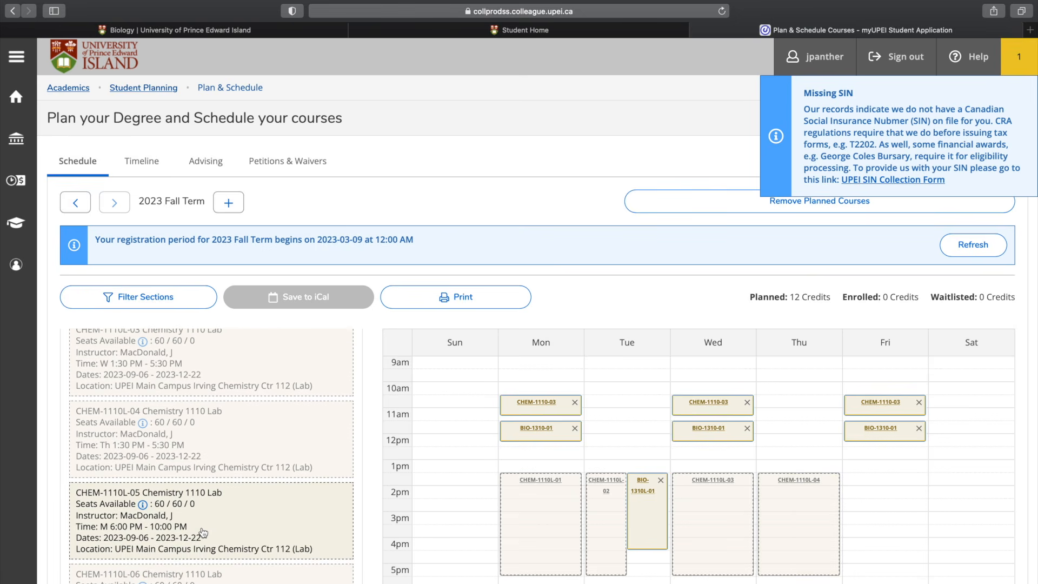
scroll(227, 534, down, 3)
scroll(226, 535, up, 3)
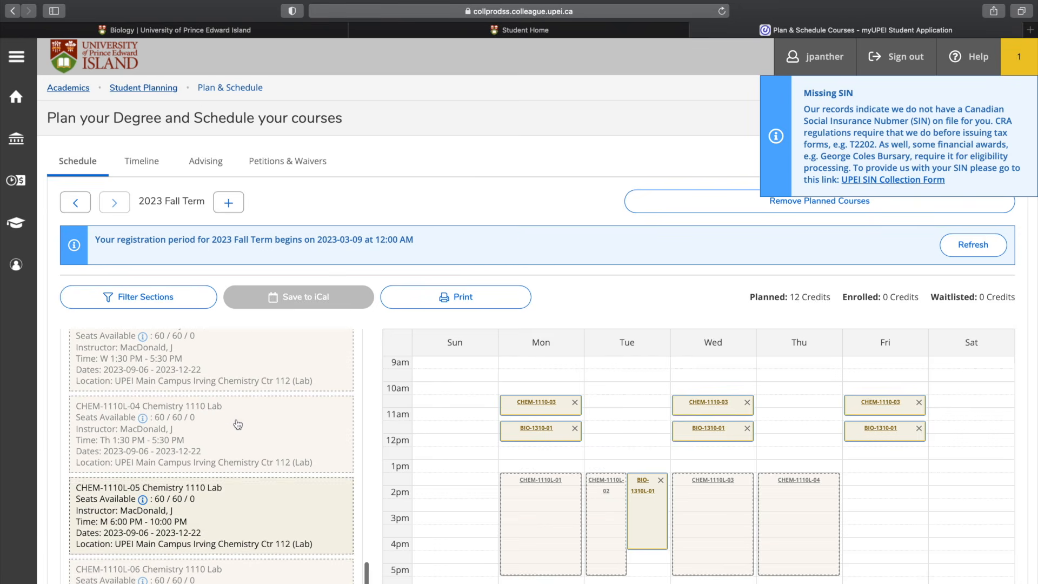
click(336, 425)
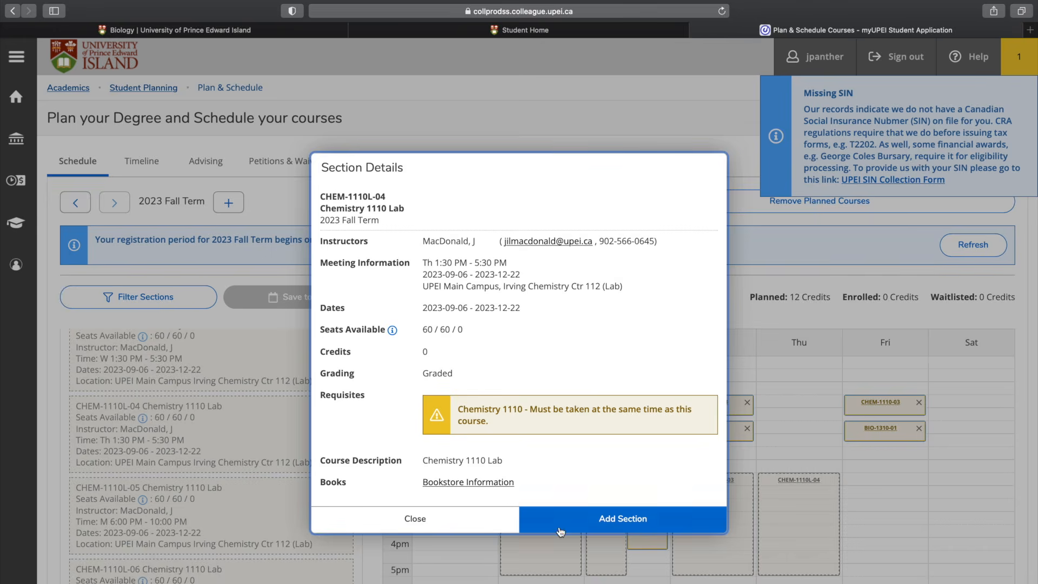
click(559, 523)
scroll(559, 526, down, 2)
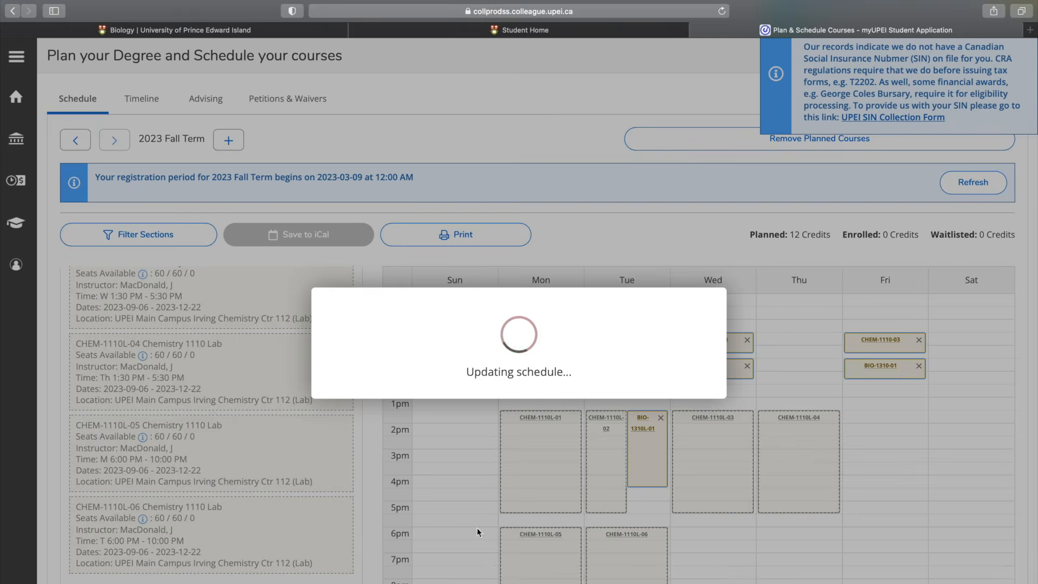
scroll(244, 466, up, 1)
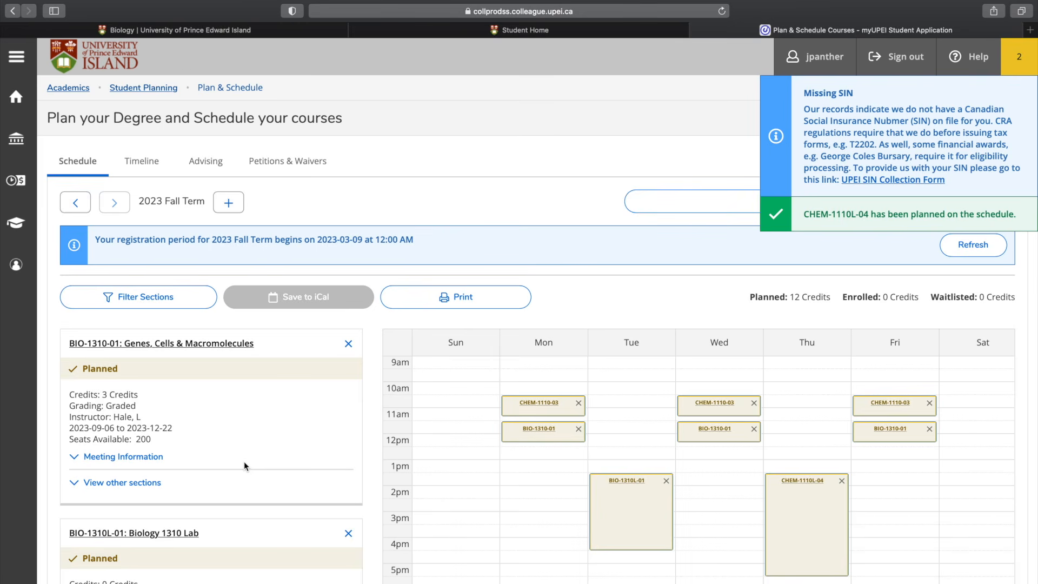
Step: Review the planned BIO-1310-01 section's dates, meeting time and location in its meeting information
scroll(244, 463, down, 4)
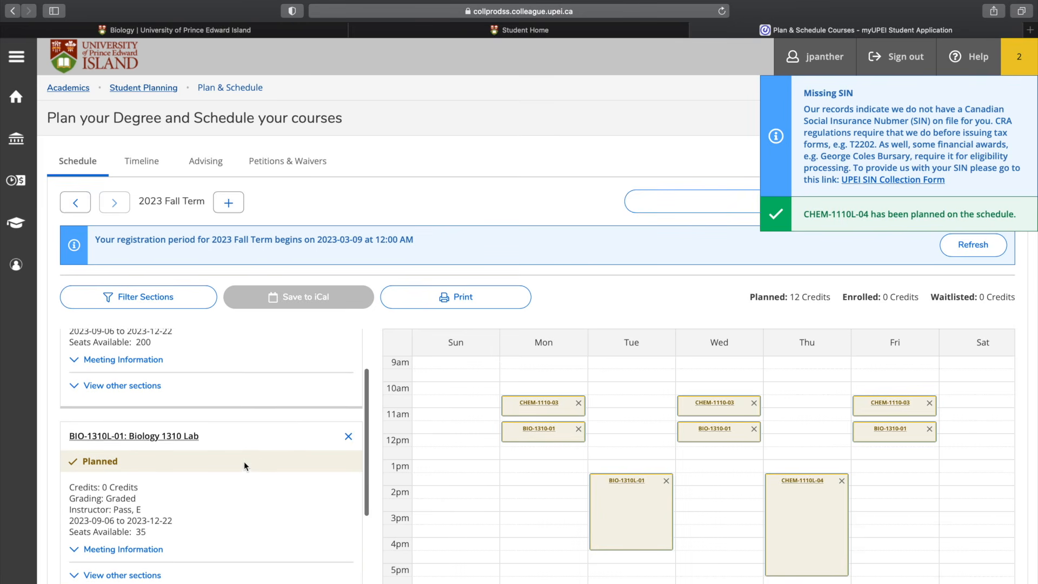
scroll(245, 464, up, 4)
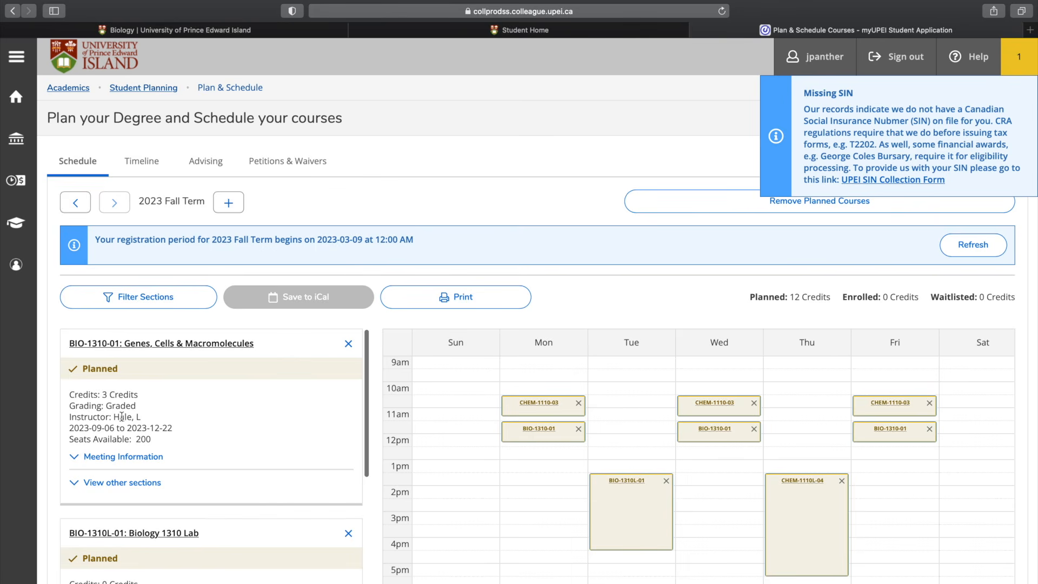
drag(79, 428, 176, 430)
click(203, 435)
click(110, 457)
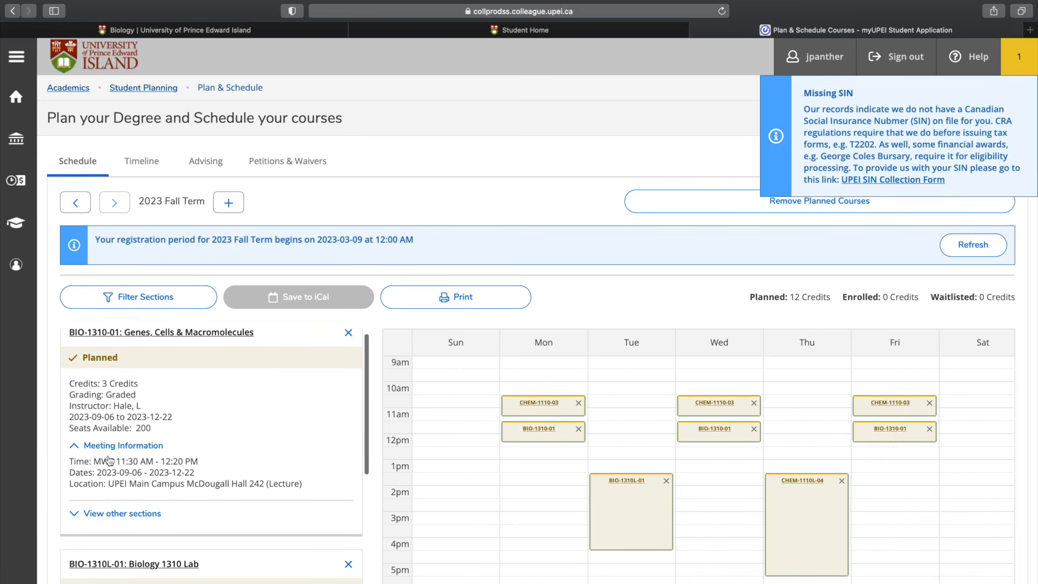
scroll(110, 460, down, 2)
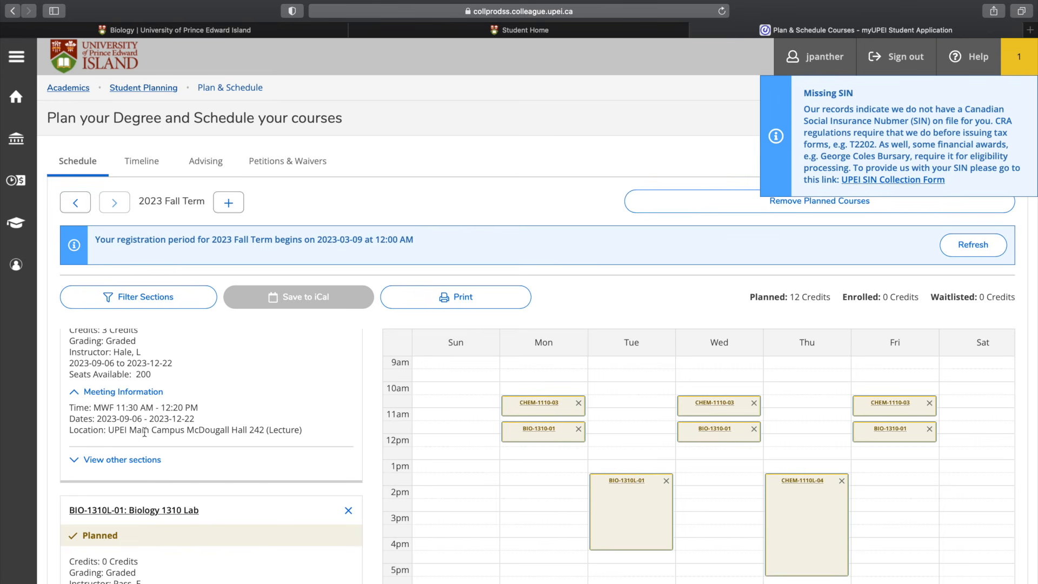
click(115, 397)
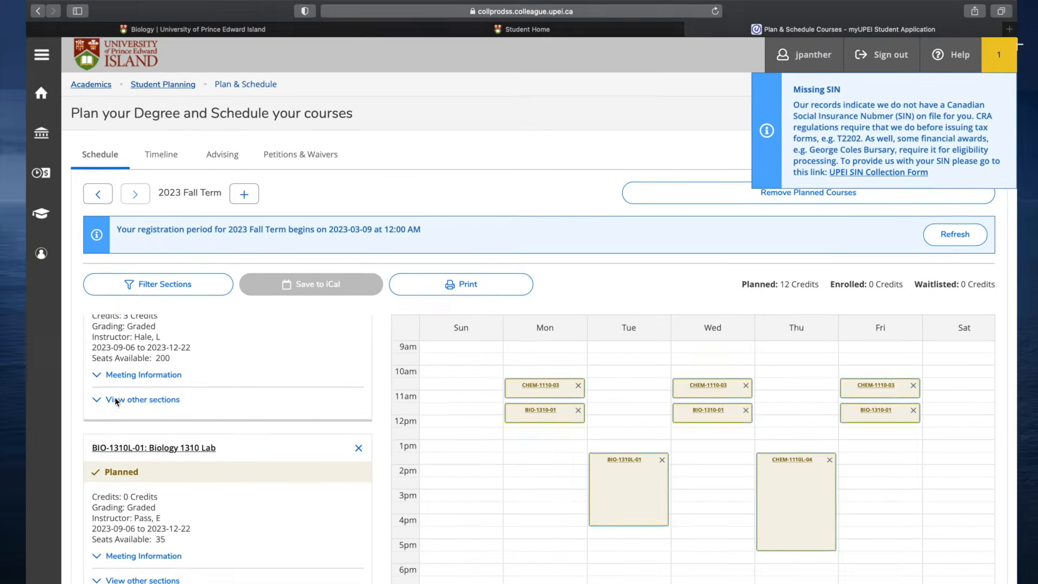
Step: Compare the ENG-1010 Academic Writing sections and add section ENG-1010-05, Monday, Wednesday and Friday 9:30 AM to 10:20 AM
scroll(215, 387, down, 10)
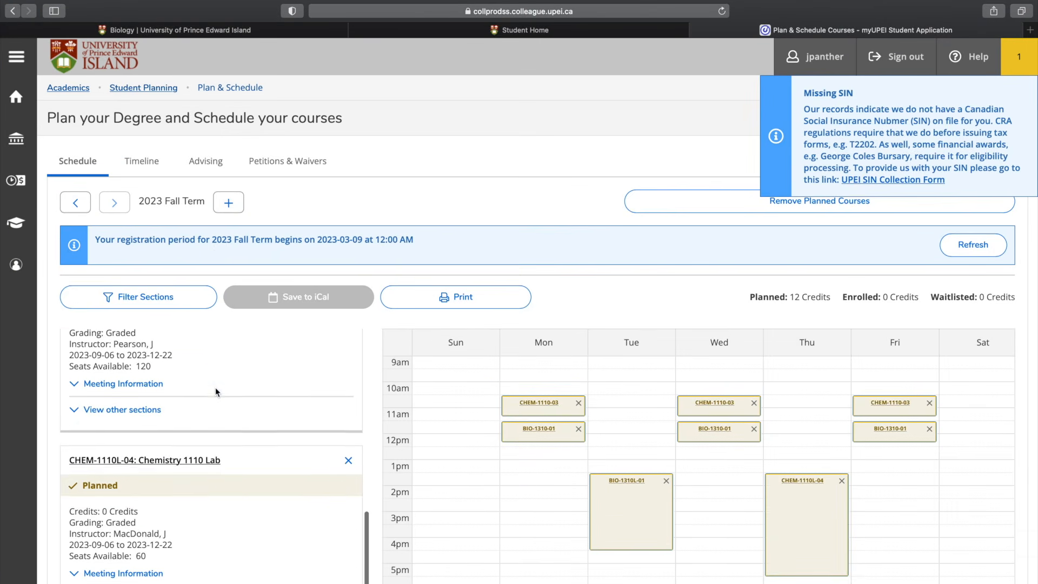
scroll(216, 388, up, 1)
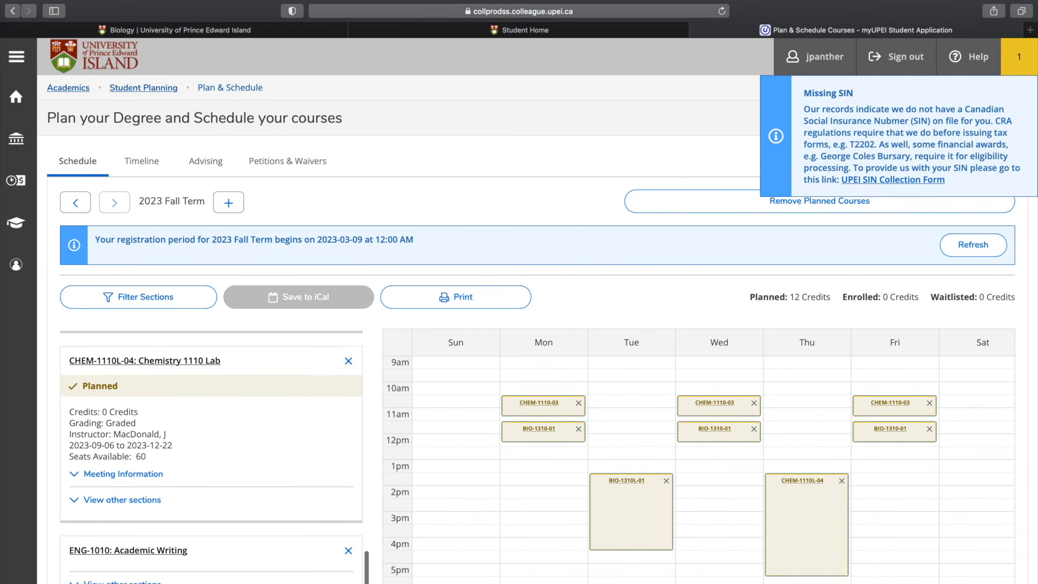
click(146, 582)
scroll(163, 529, down, 3)
scroll(173, 482, down, 1)
scroll(174, 485, down, 2)
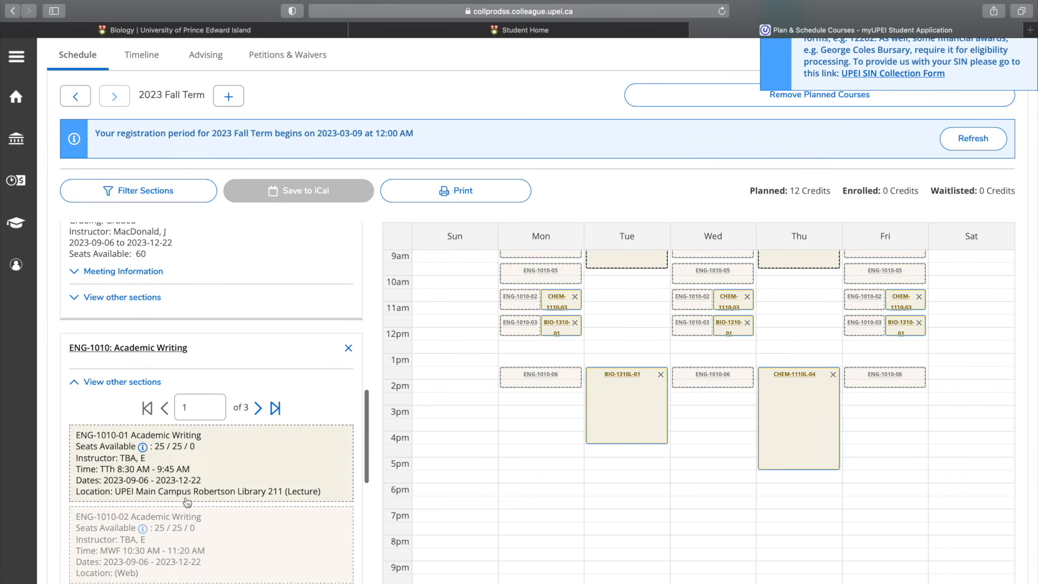
scroll(166, 540, down, 2)
scroll(521, 390, up, 3)
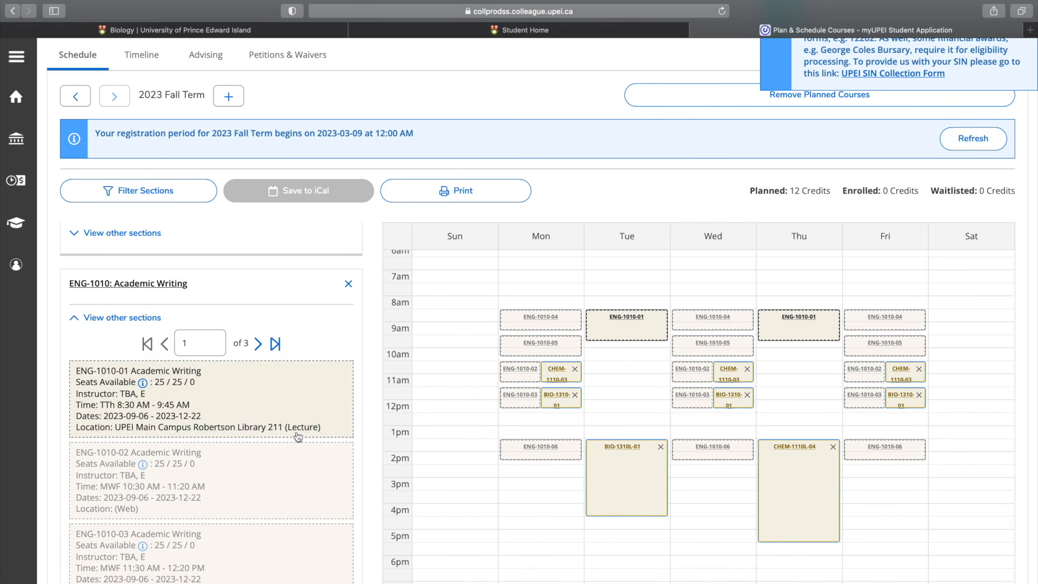
scroll(210, 540, down, 1)
scroll(210, 539, down, 2)
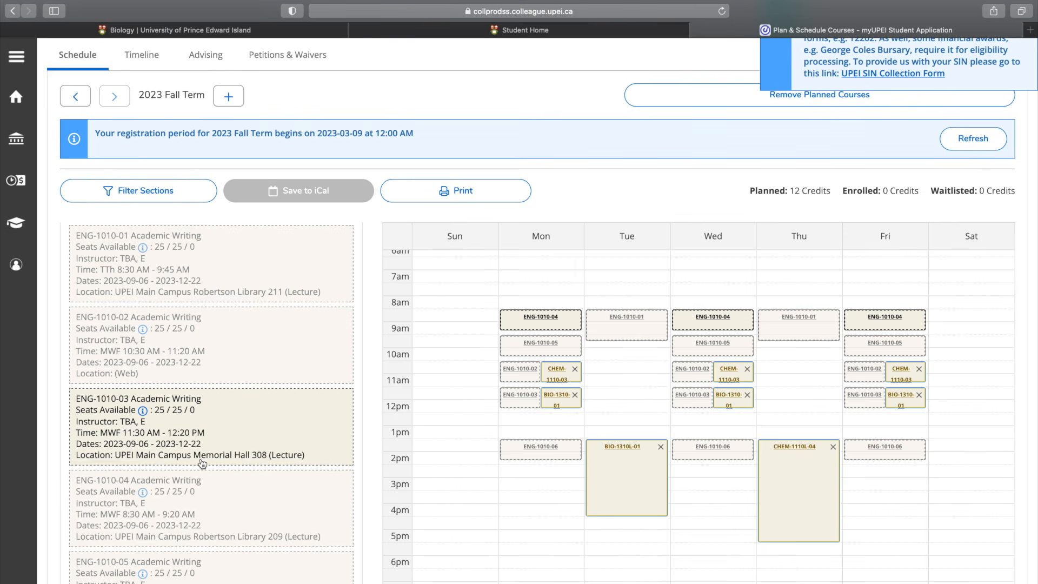
scroll(194, 492, down, 1)
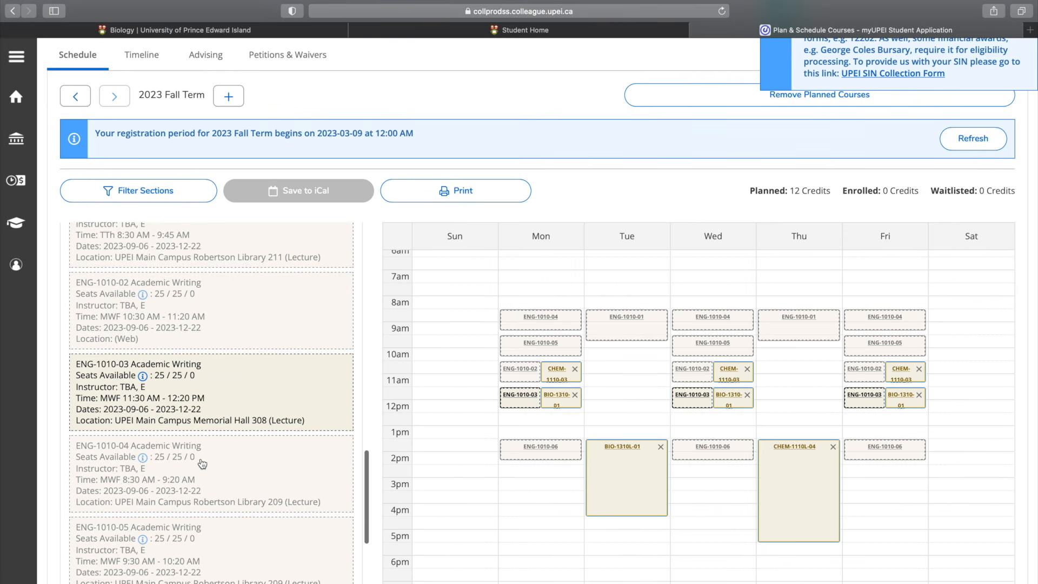
click(157, 550)
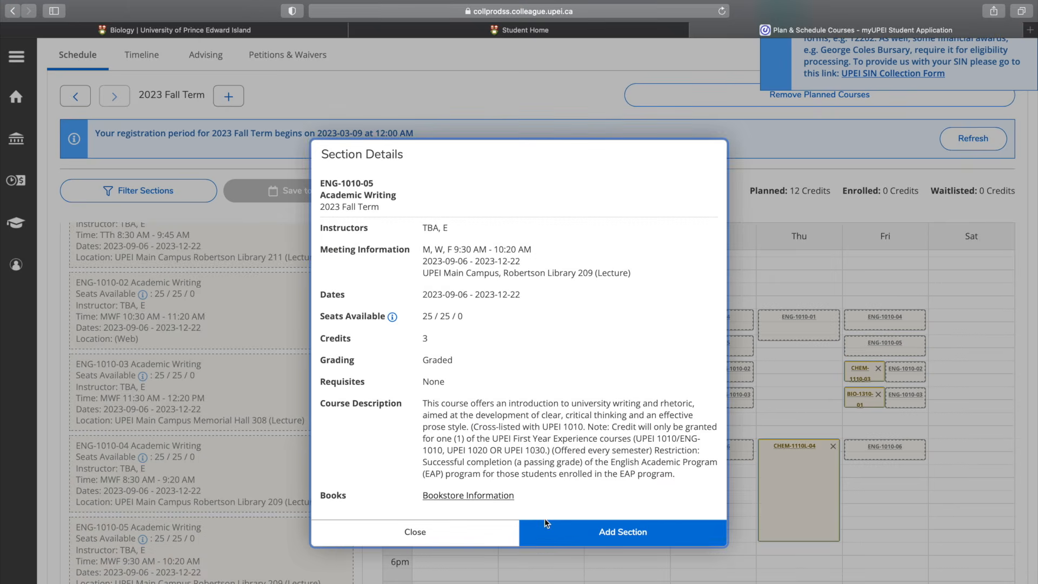
click(560, 545)
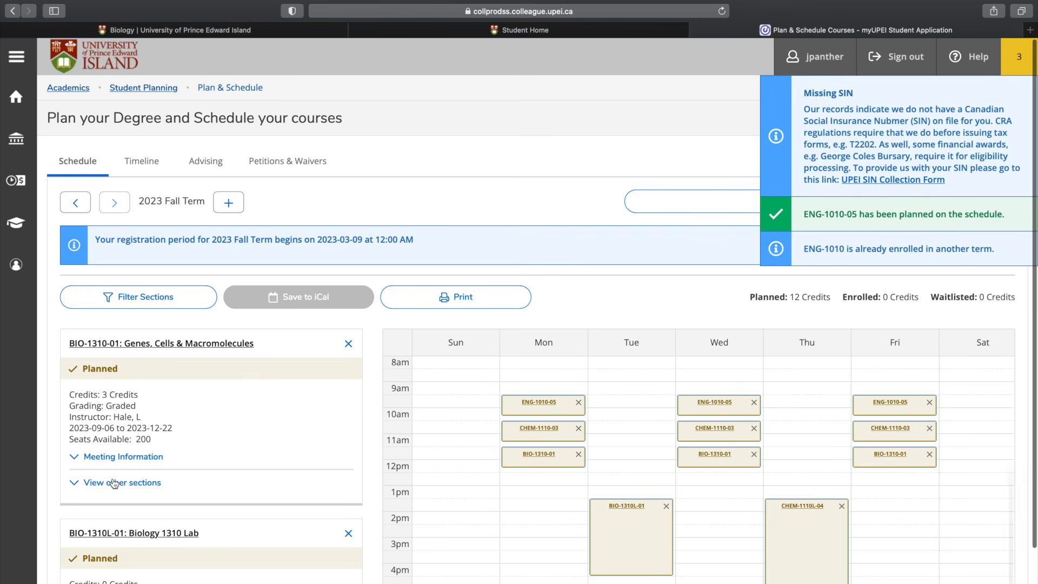
Step: Compare the MATH-1120 sections and add section MATH-1120-02, Monday, Wednesday and Friday 1:30 PM to 2:20 PM, to the schedule
scroll(114, 482, down, 10)
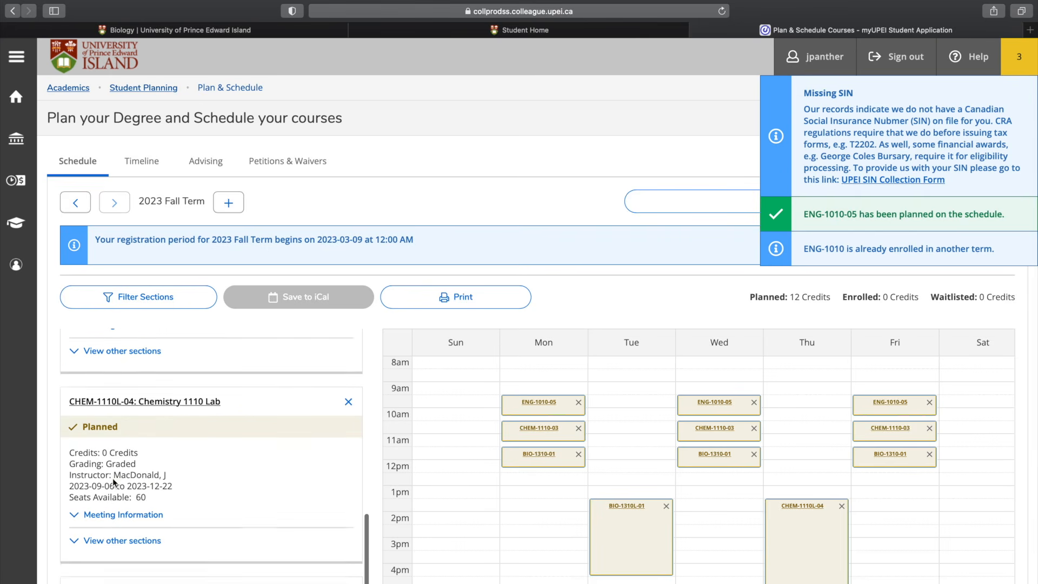
scroll(113, 478, down, 5)
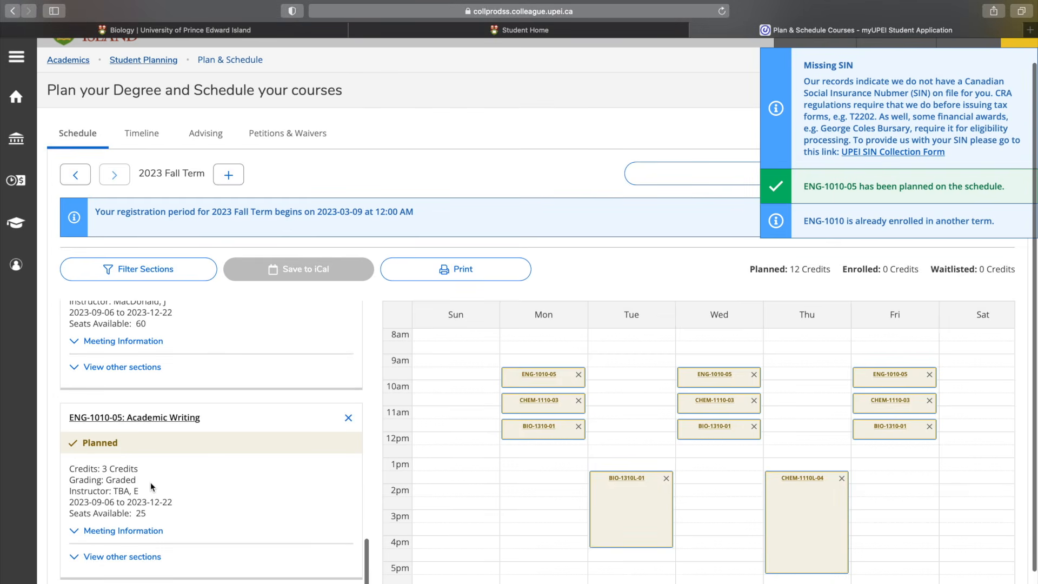
scroll(151, 482, down, 4)
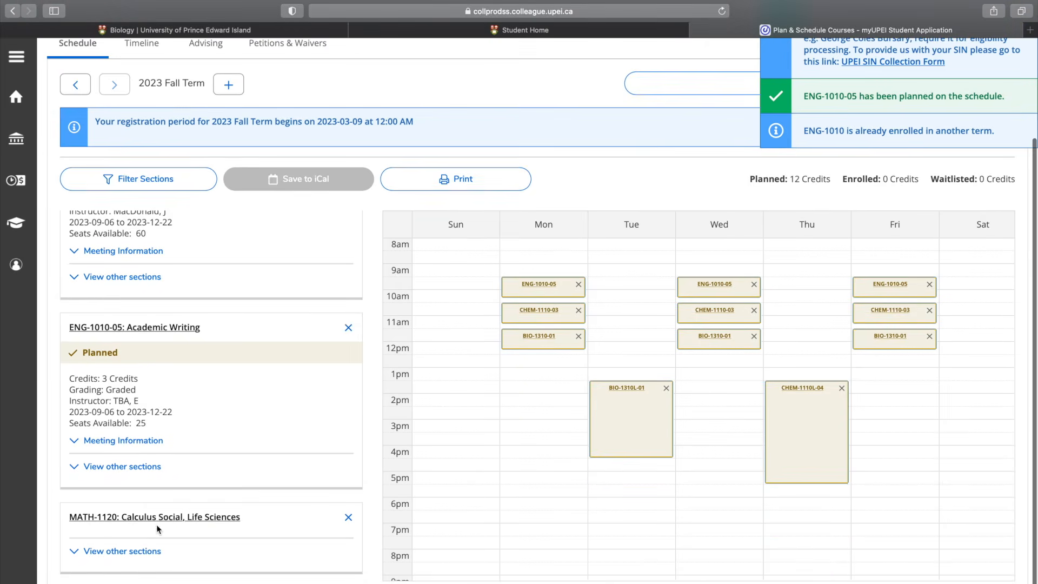
click(127, 559)
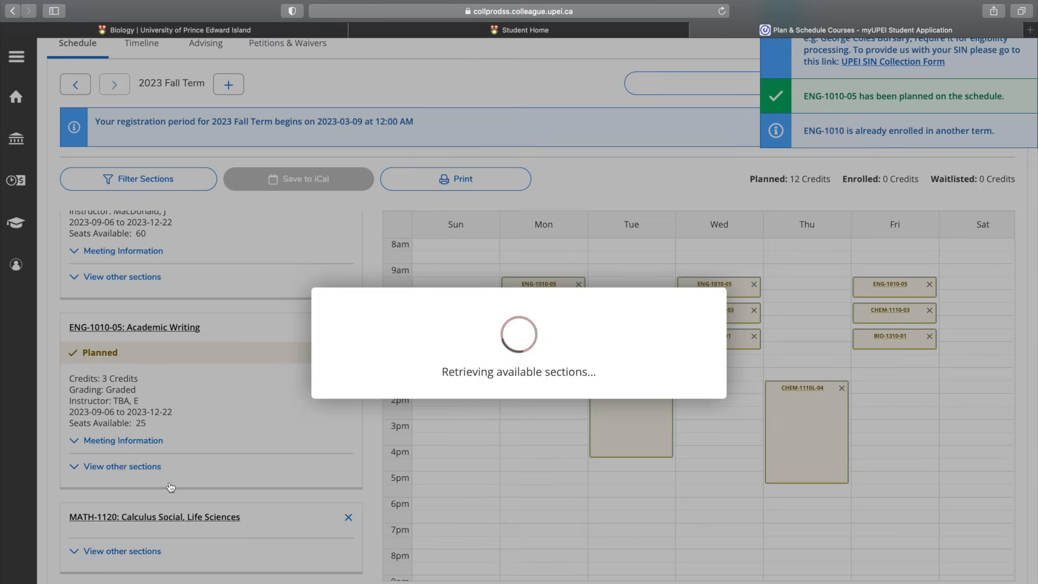
scroll(170, 482, down, 3)
scroll(170, 482, down, 3)
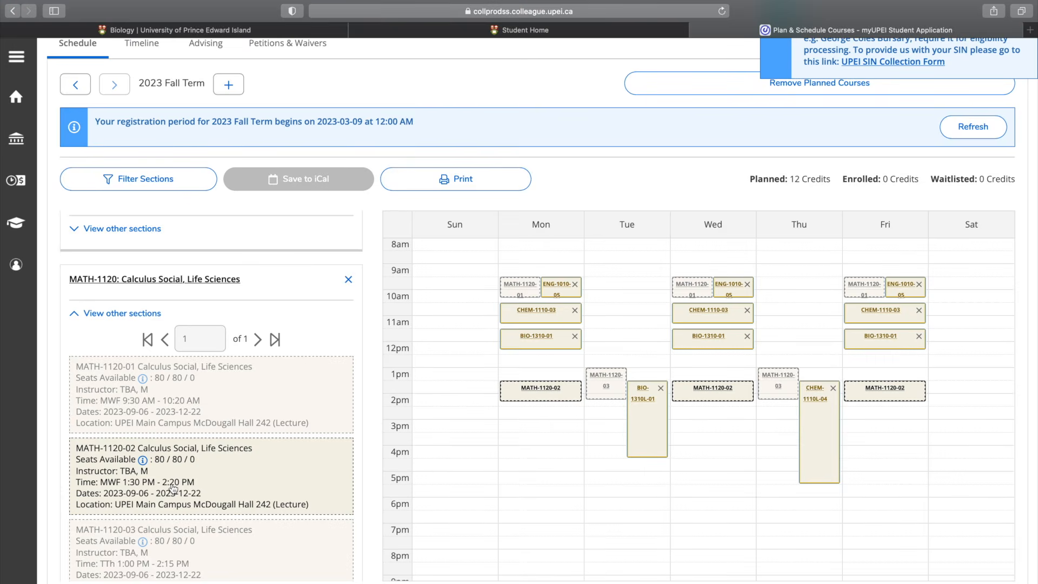
click(173, 488)
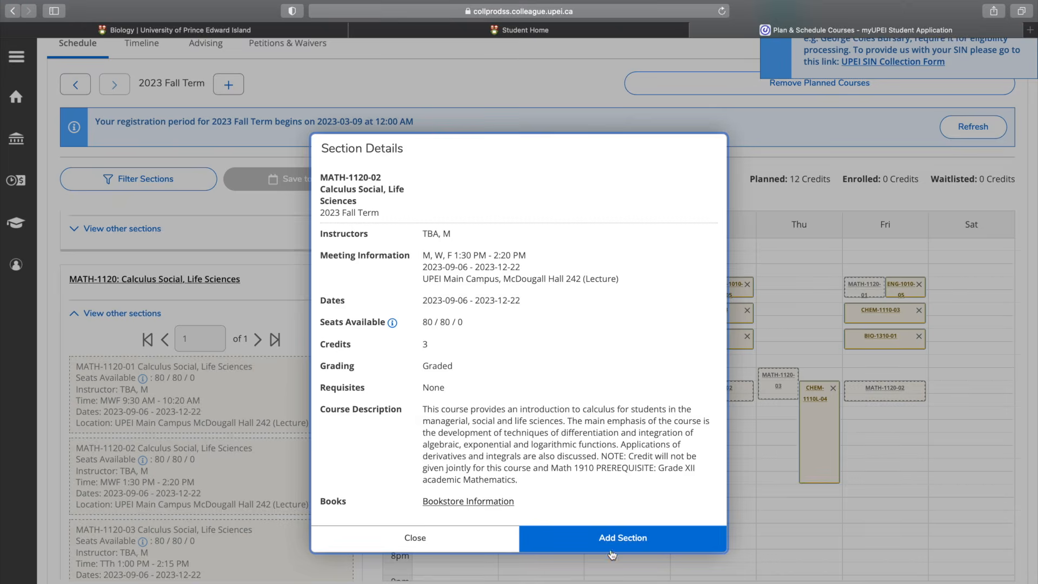
click(597, 540)
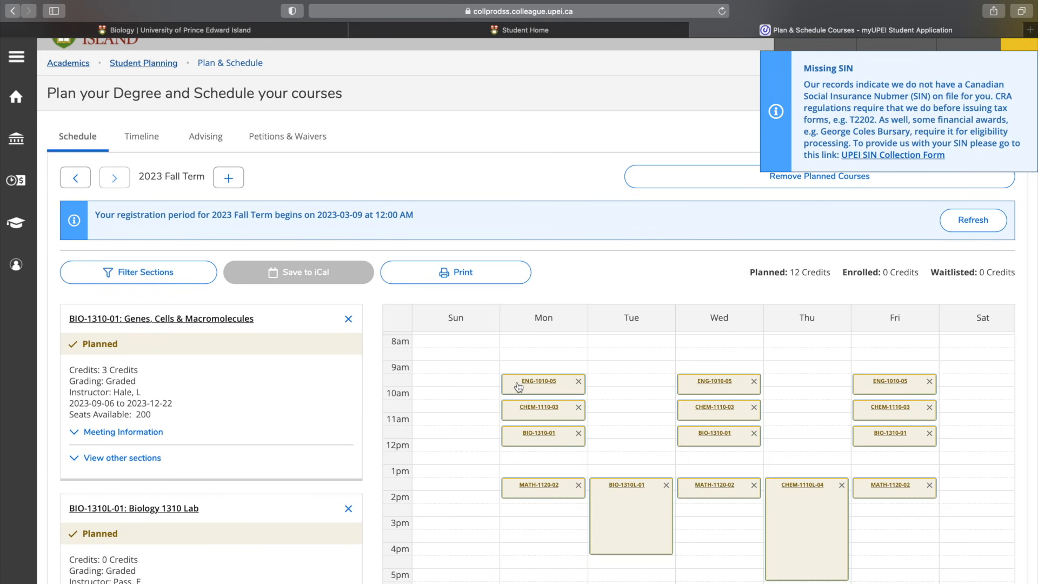
Step: Check the suggested first-year courses on the UPEI Biology page and return to the Fall schedule
click(456, 272)
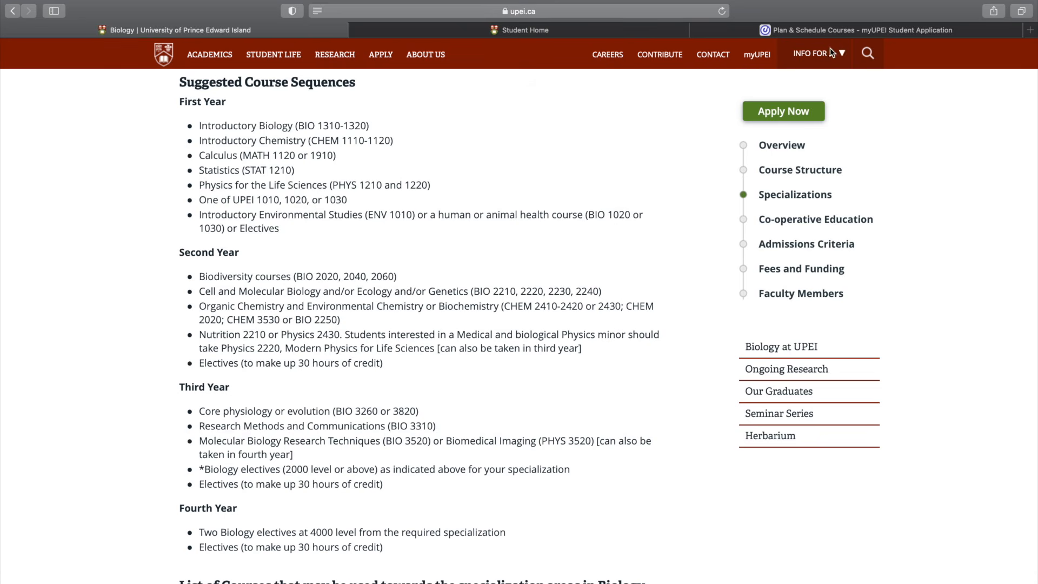
click(830, 32)
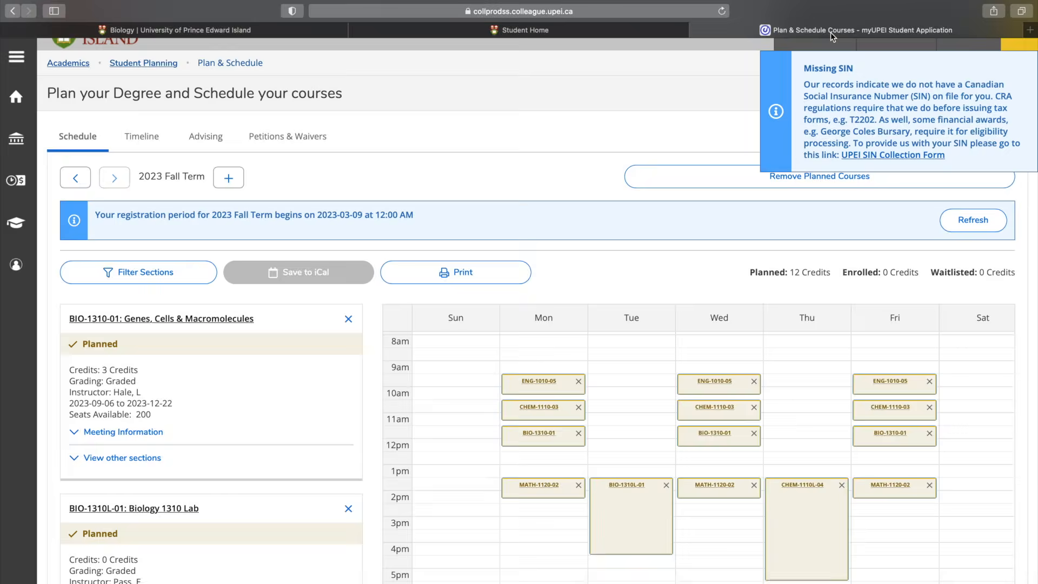
Step: Dismiss the missing SIN notice and search the course catalog for IKE 1040
click(1026, 60)
click(929, 94)
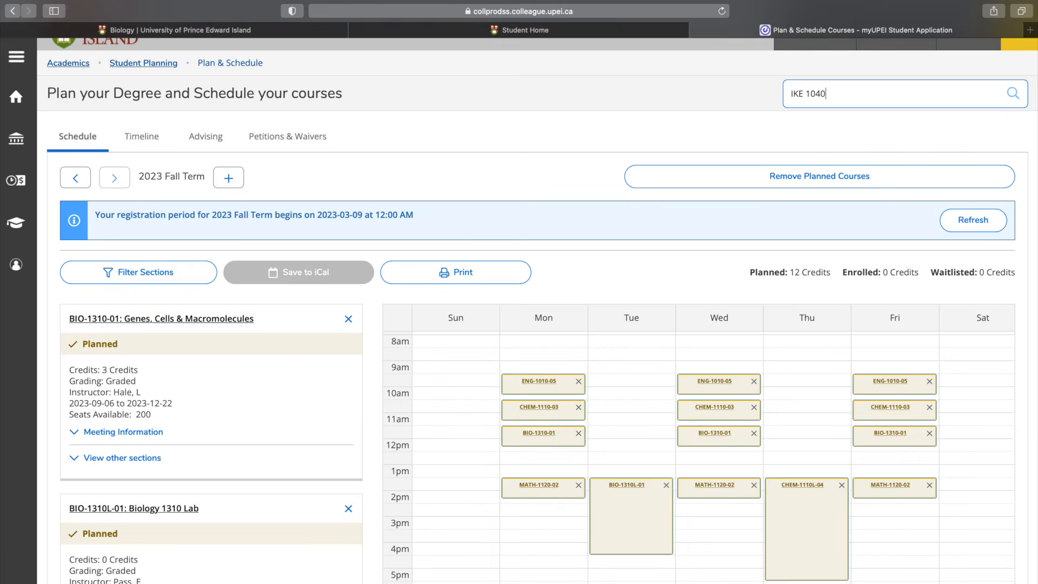
key(Return)
Step: Open the full course catalog and filter it to 1000 Level courses offered in the 2023 Fall Term
click(838, 130)
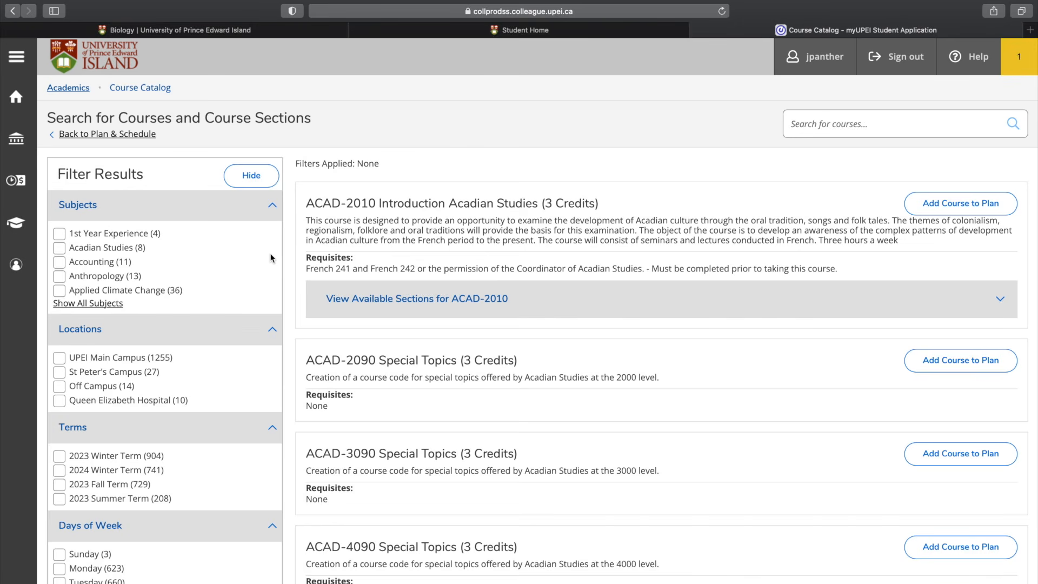
scroll(272, 258, down, 3)
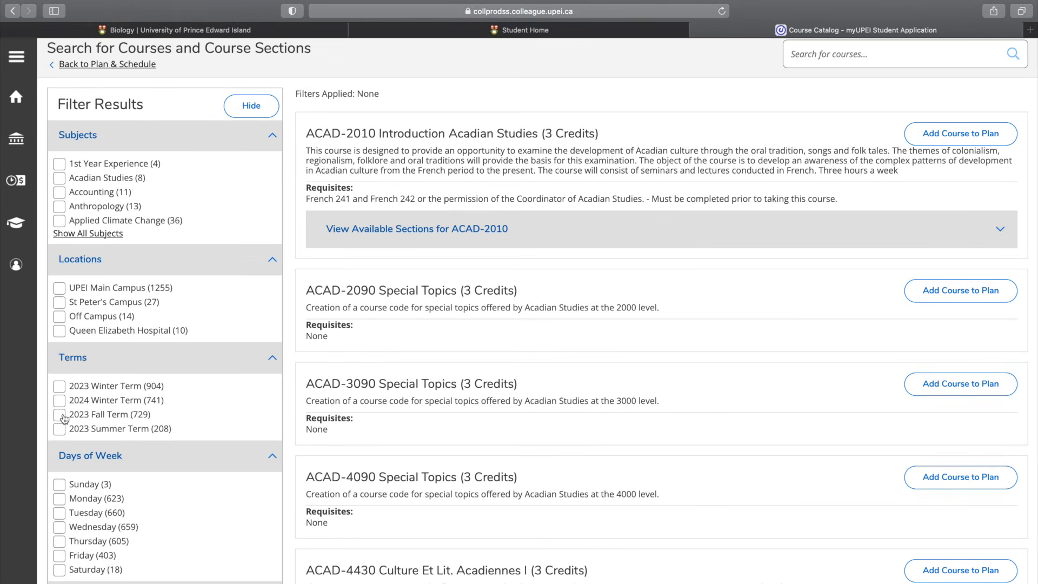
click(63, 417)
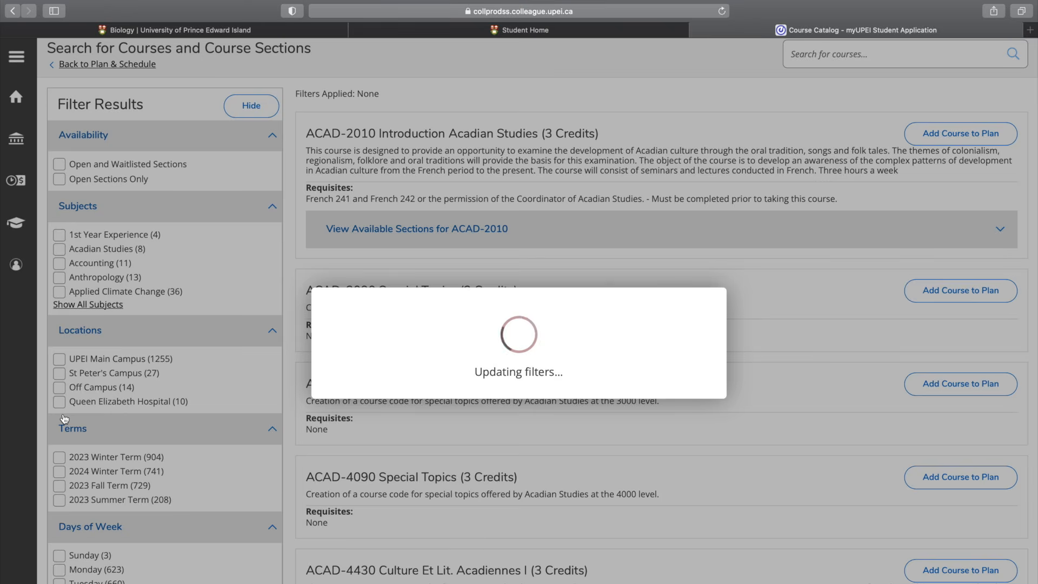
scroll(159, 405, down, 5)
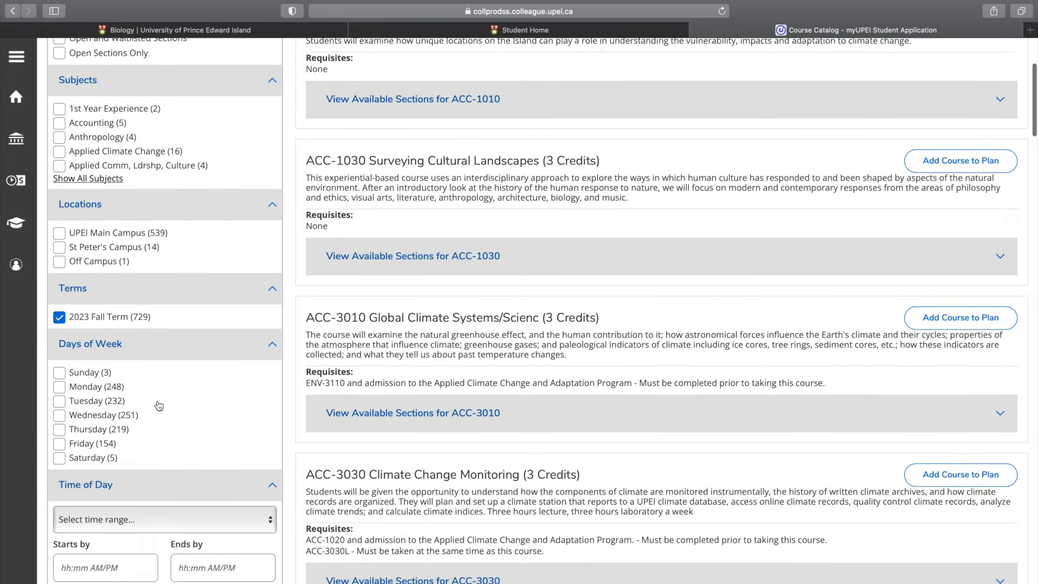
scroll(158, 405, down, 5)
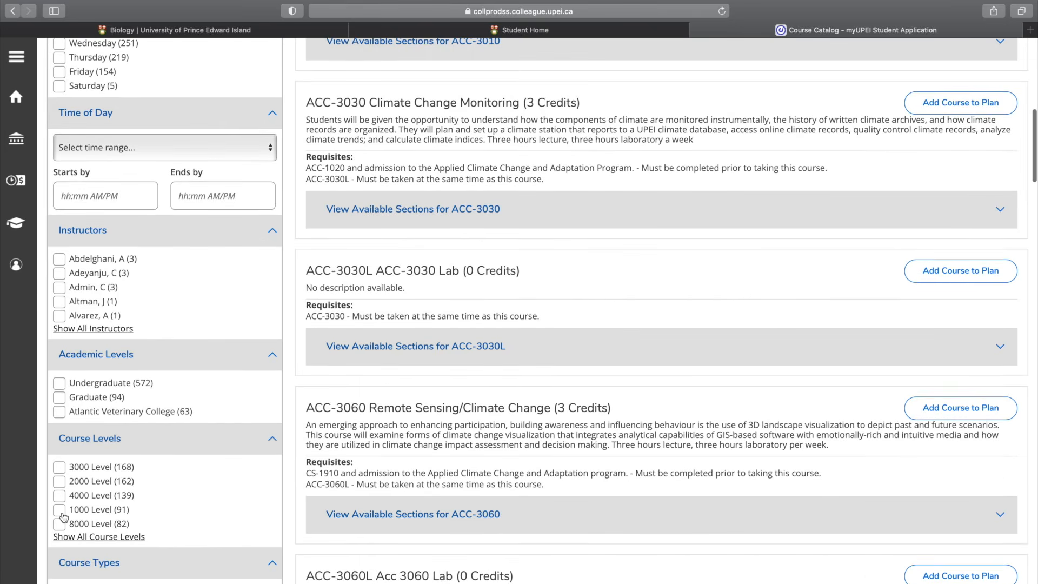
click(61, 511)
Step: Review the available sections of ANTH-1050 Introduction to Anthropology and add the course to the plan for the 2023 Fall Term
scroll(318, 354, up, 5)
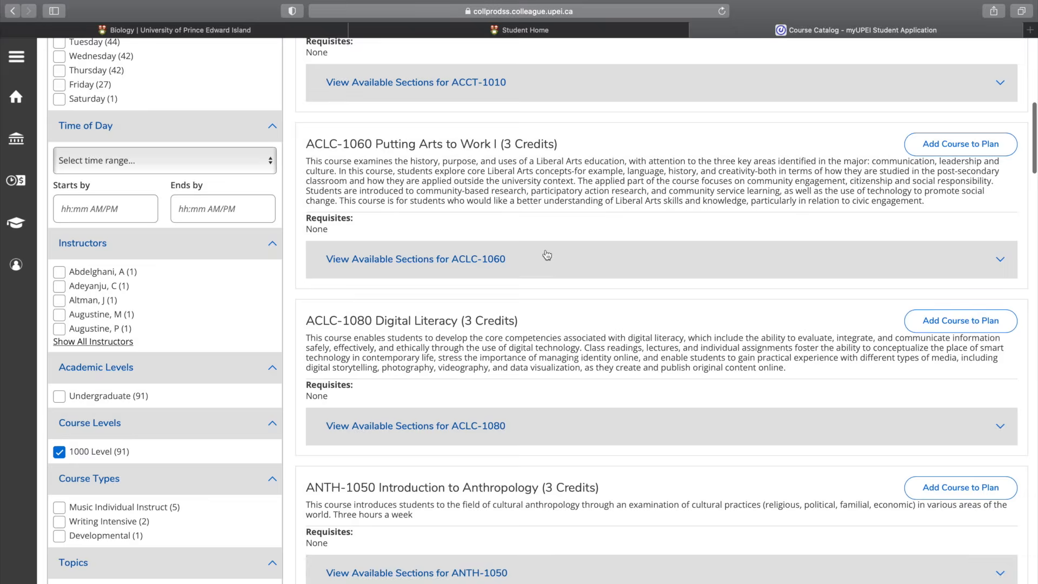
scroll(546, 254, down, 3)
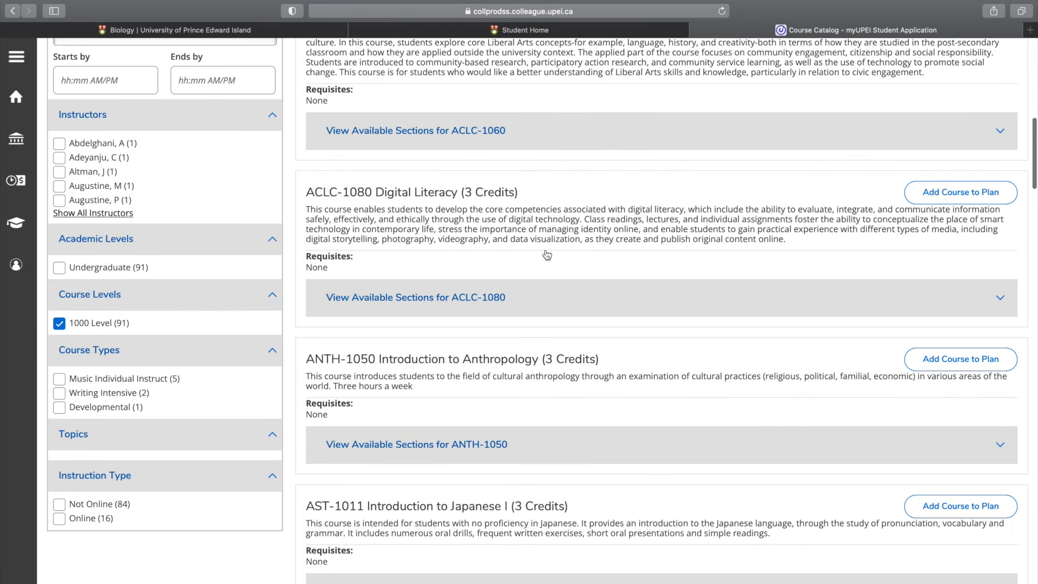
click(571, 445)
scroll(569, 445, down, 2)
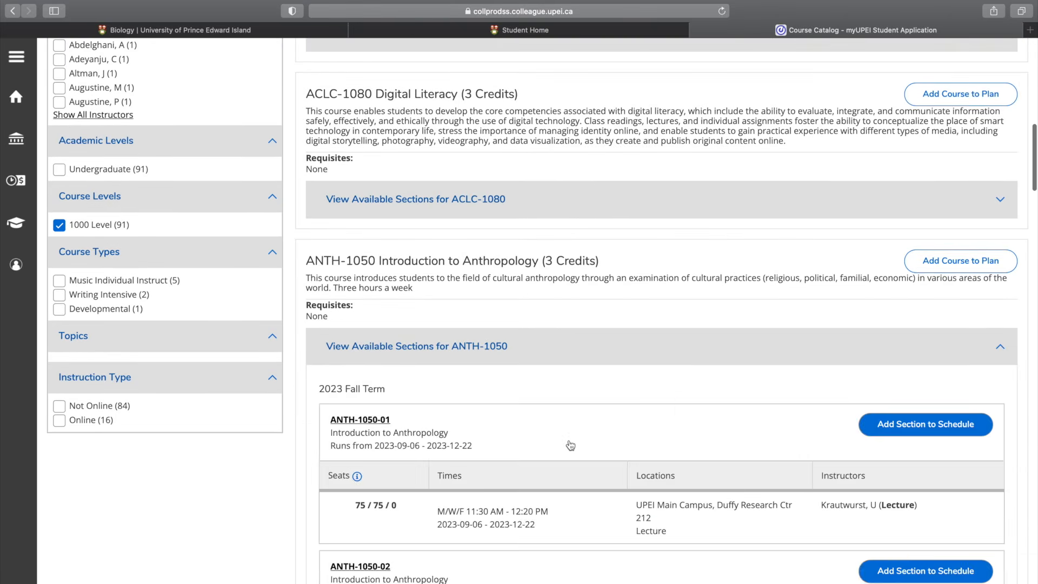
scroll(569, 445, down, 1)
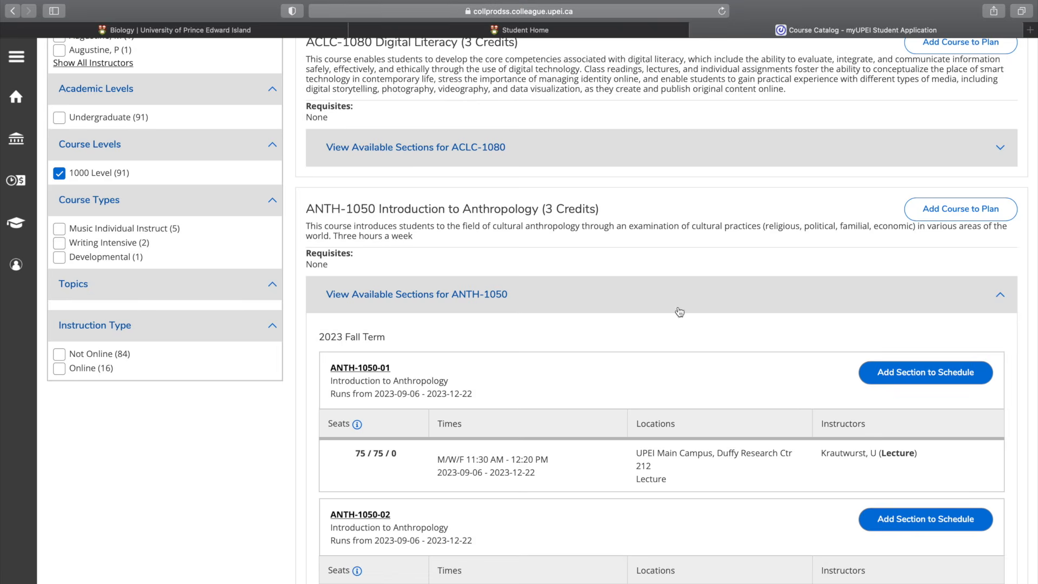
click(703, 299)
click(960, 209)
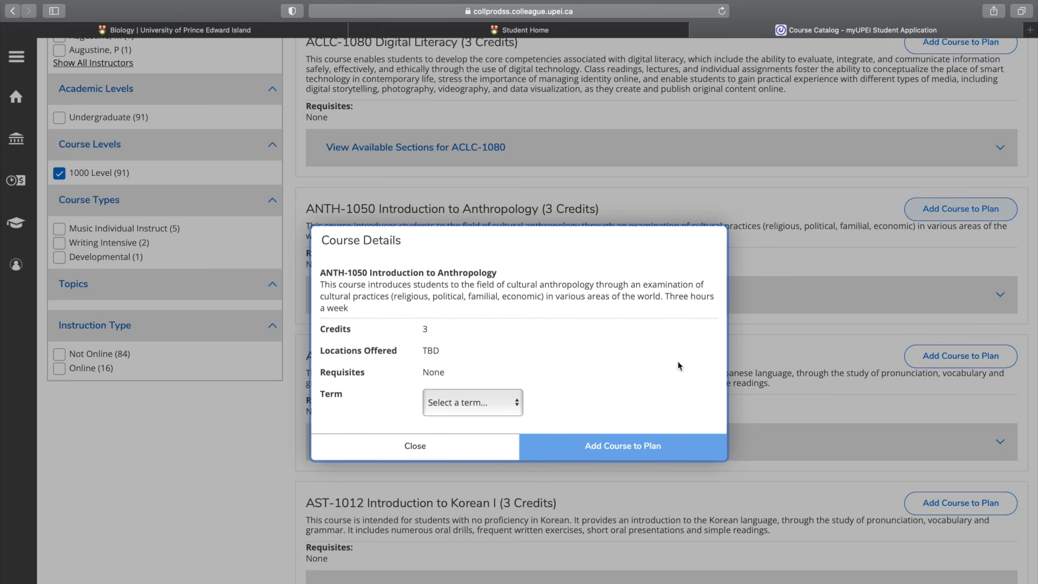
click(508, 407)
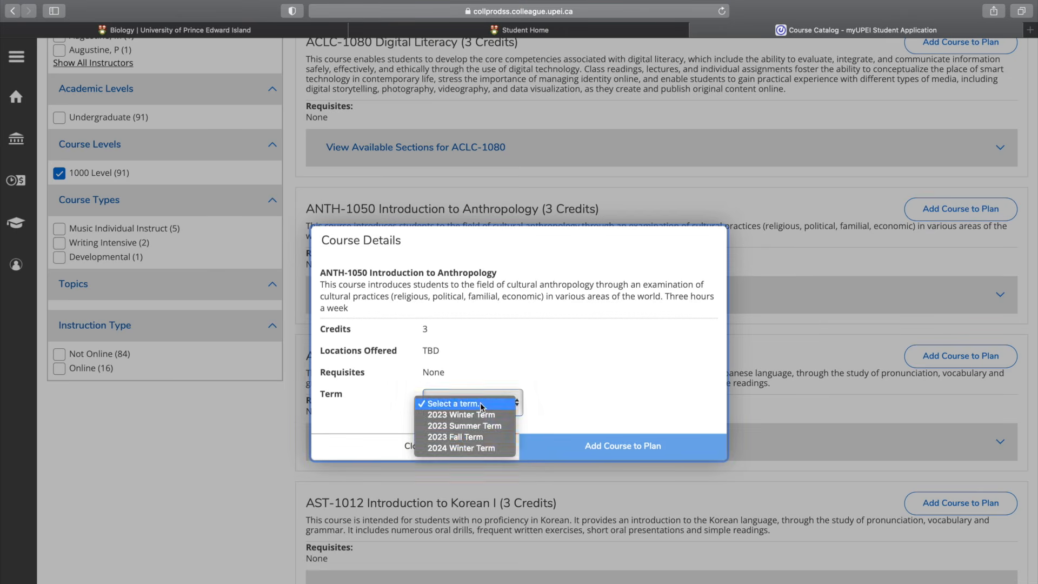
click(474, 437)
click(625, 452)
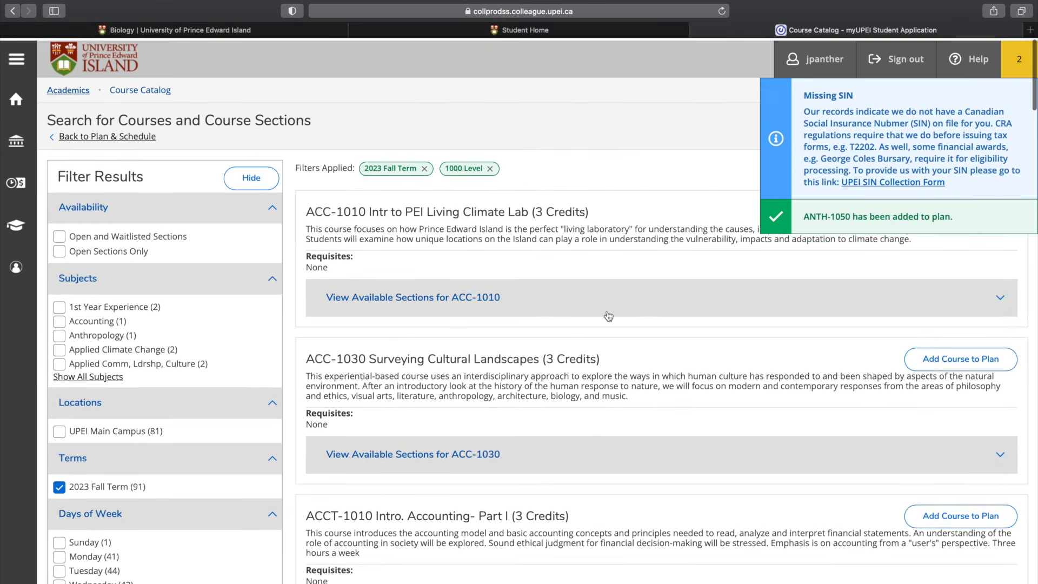
Step: Return to Plan & Schedule through Student Planning and display the 2023 Fall Term schedule
click(80, 91)
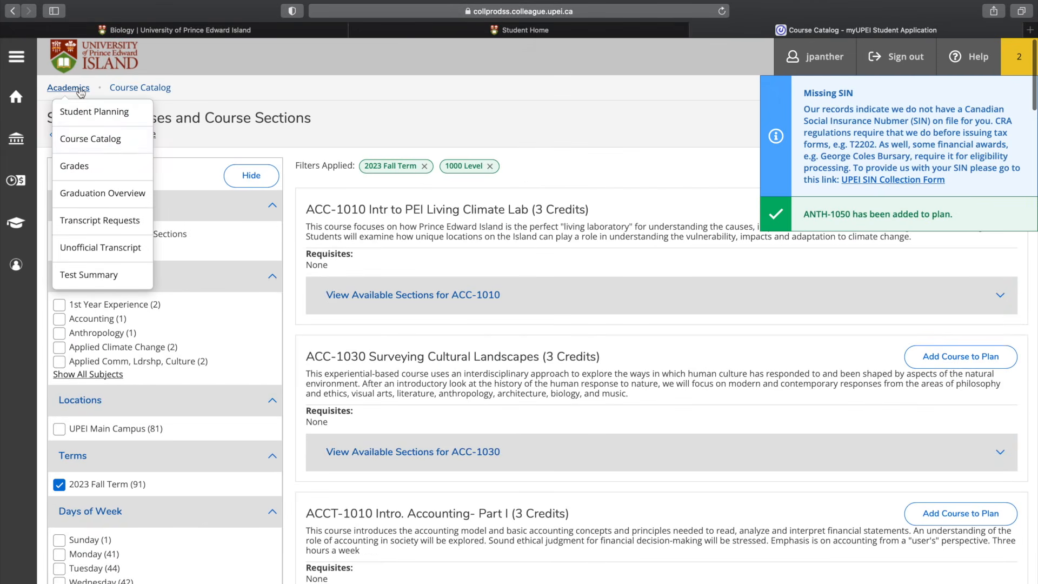
click(103, 110)
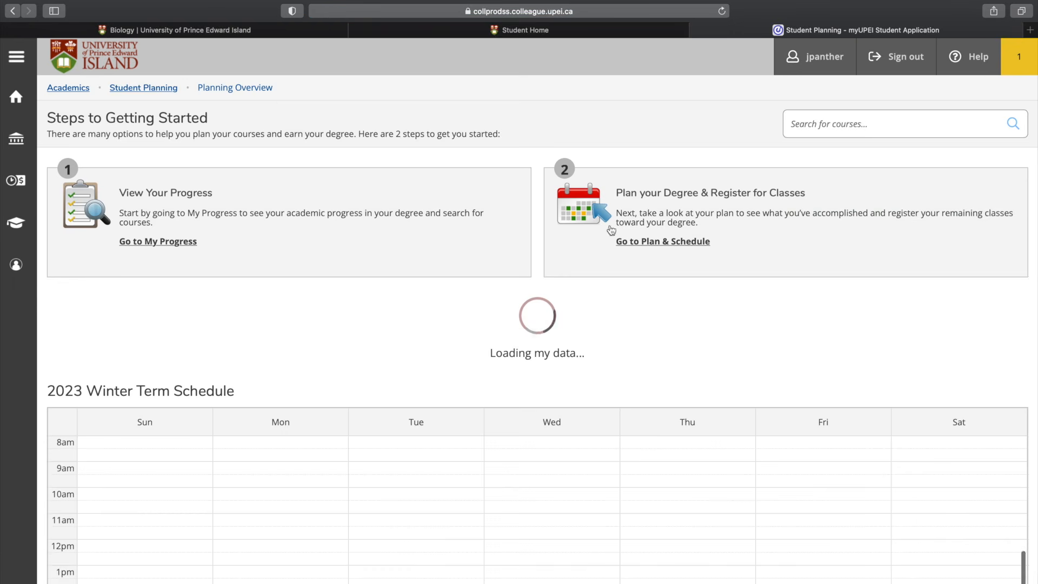
click(634, 243)
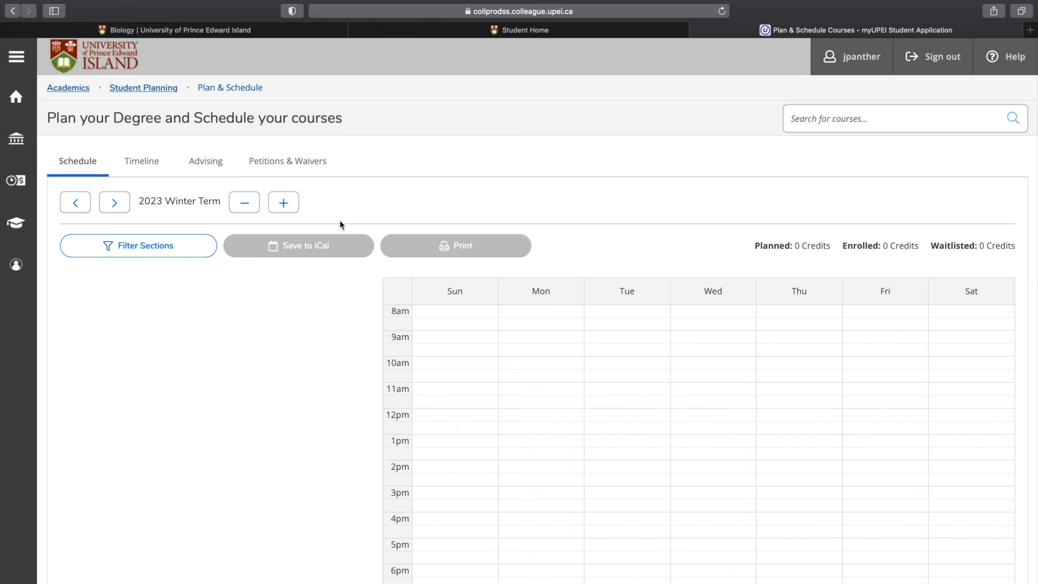
click(120, 208)
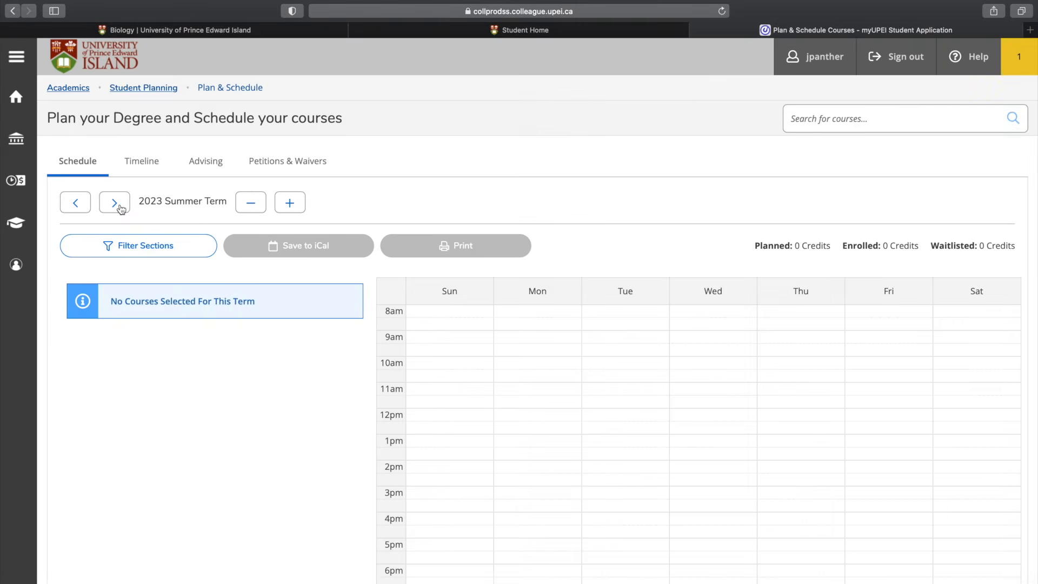
click(120, 208)
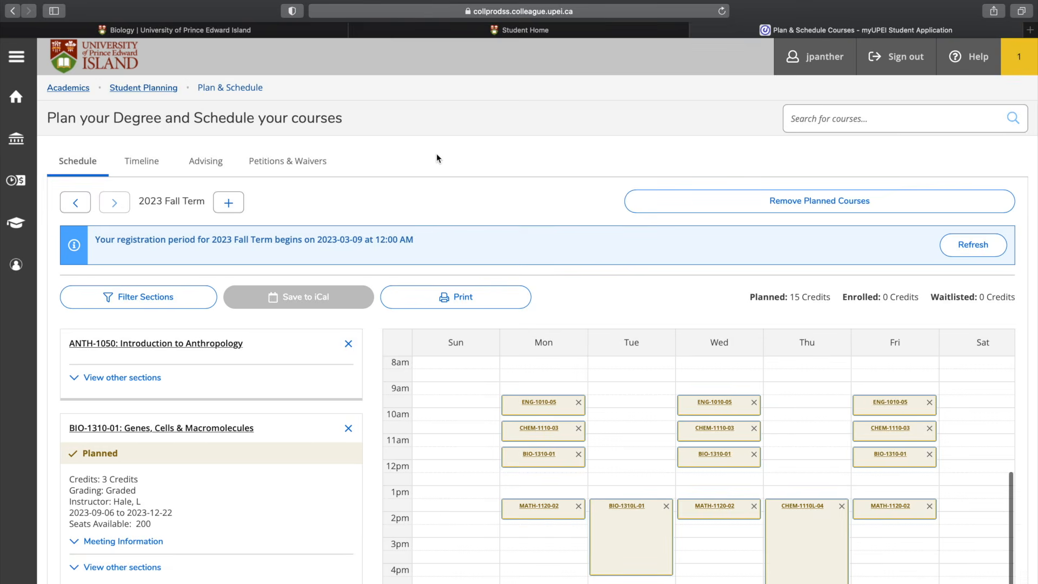
scroll(436, 155, down, 2)
scroll(331, 318, down, 2)
scroll(330, 318, up, 4)
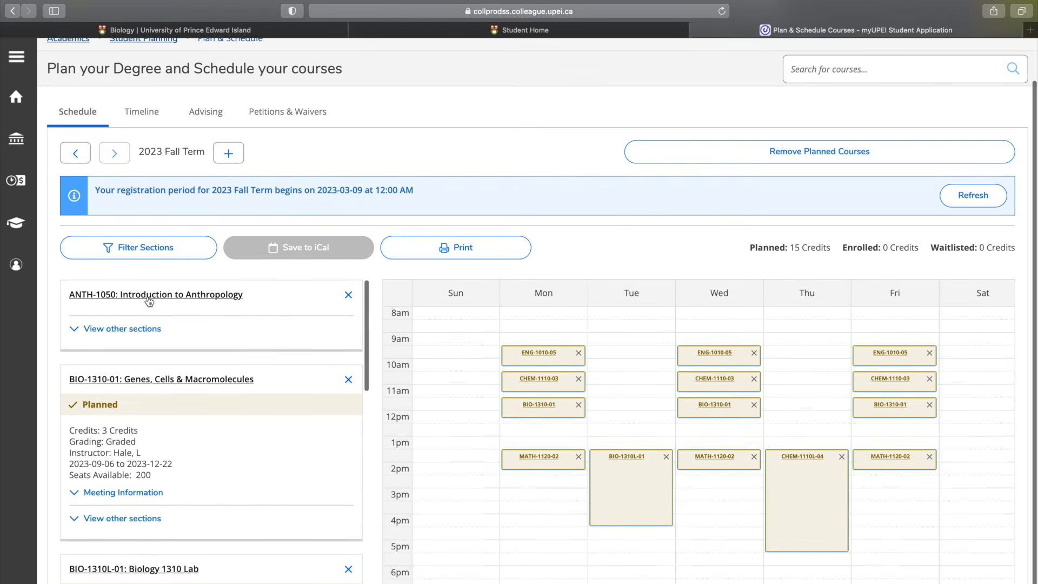
Step: Compare the ANTH-1050 sections and add section ANTH-1050-02, Tuesday and Thursday 8:30 AM to 9:45 AM, to the schedule
click(122, 328)
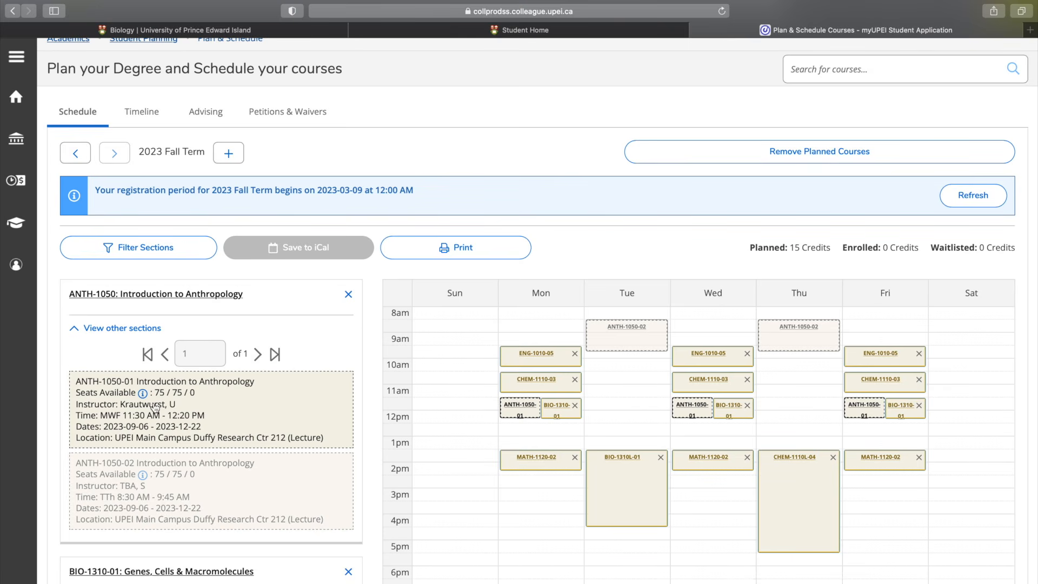
click(179, 488)
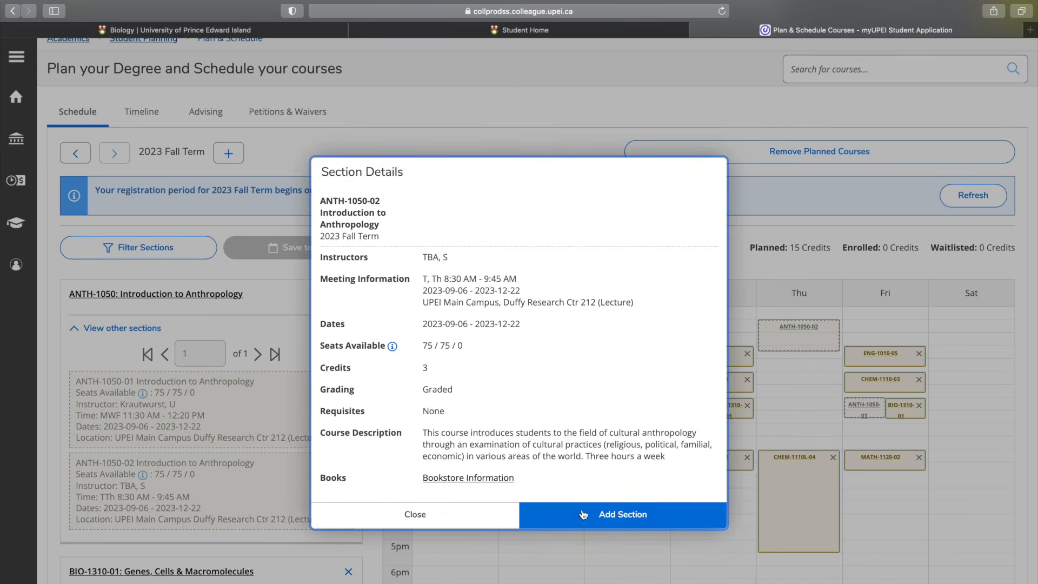
click(574, 516)
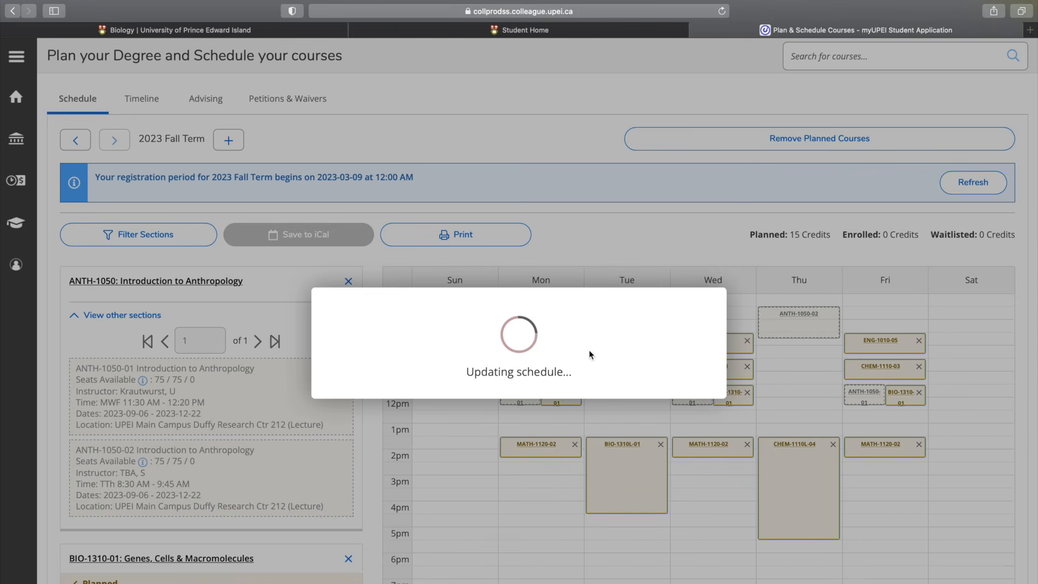
scroll(598, 260, down, 4)
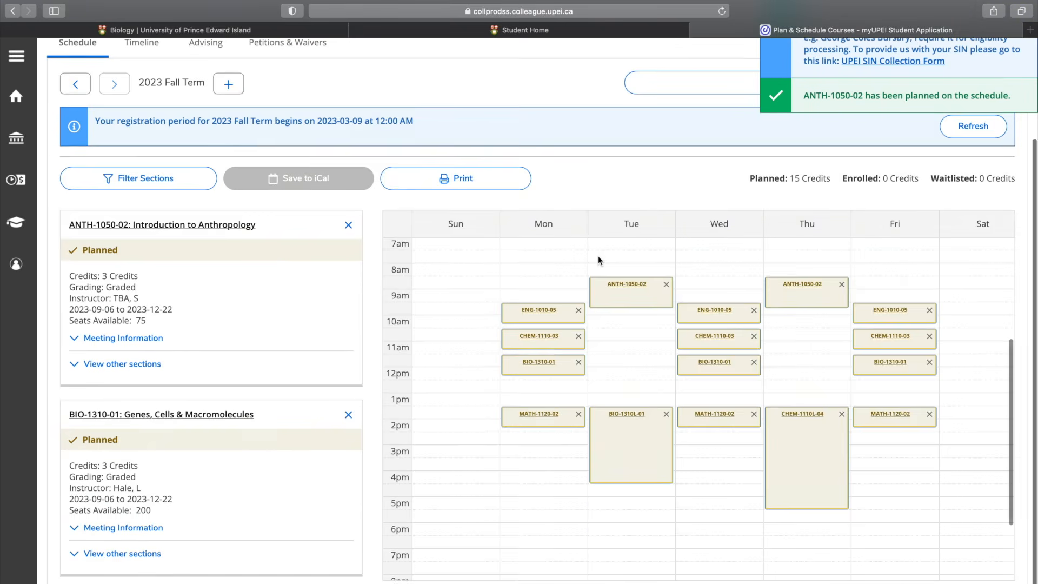
Step: Look up the other sections of ANTH-1050, review the planned Fall schedule, and dismiss the missing SIN notice
scroll(597, 259, up, 2)
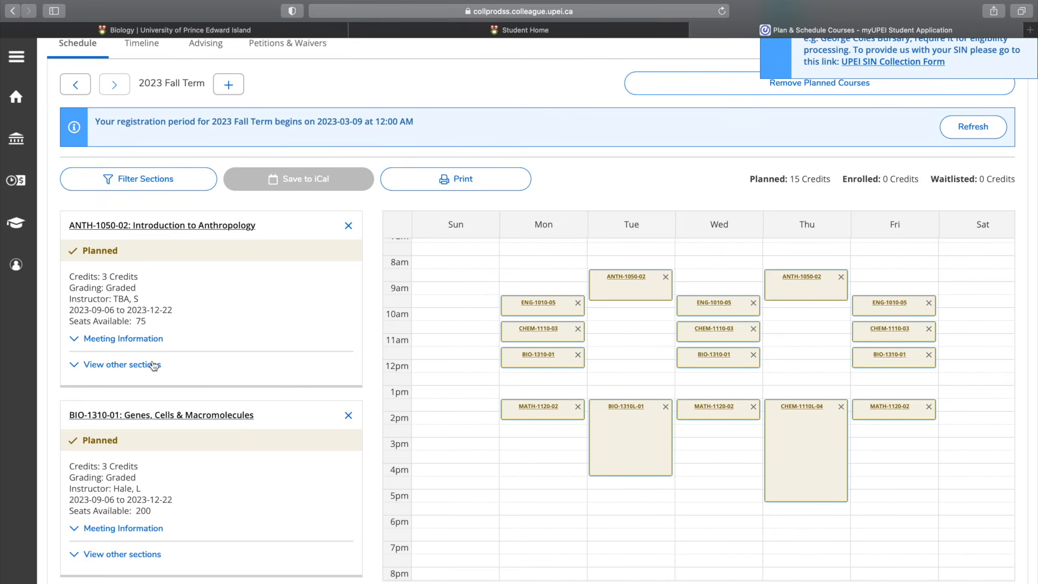
click(109, 365)
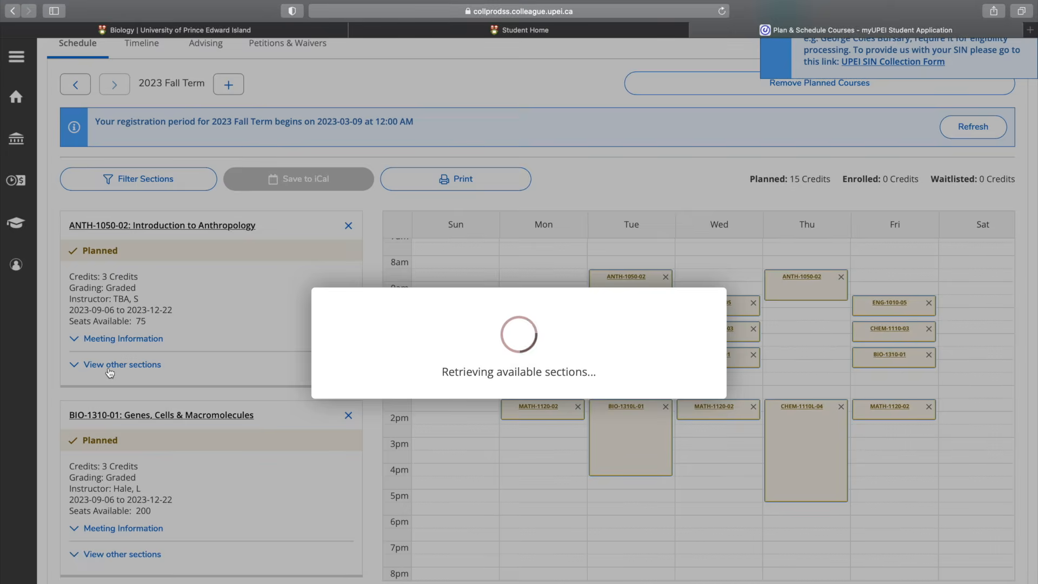
scroll(110, 374, down, 1)
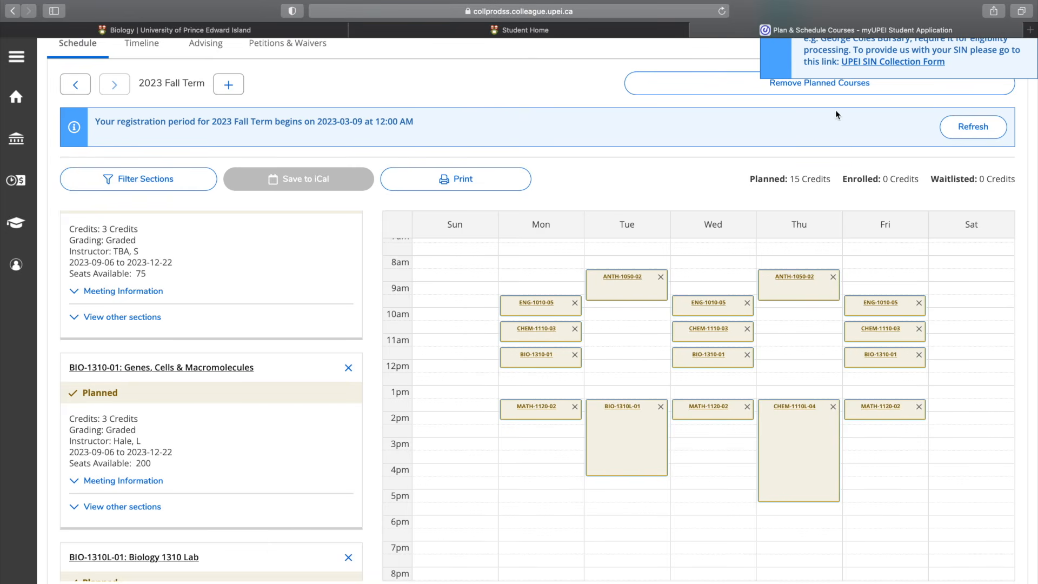
scroll(808, 127, up, 3)
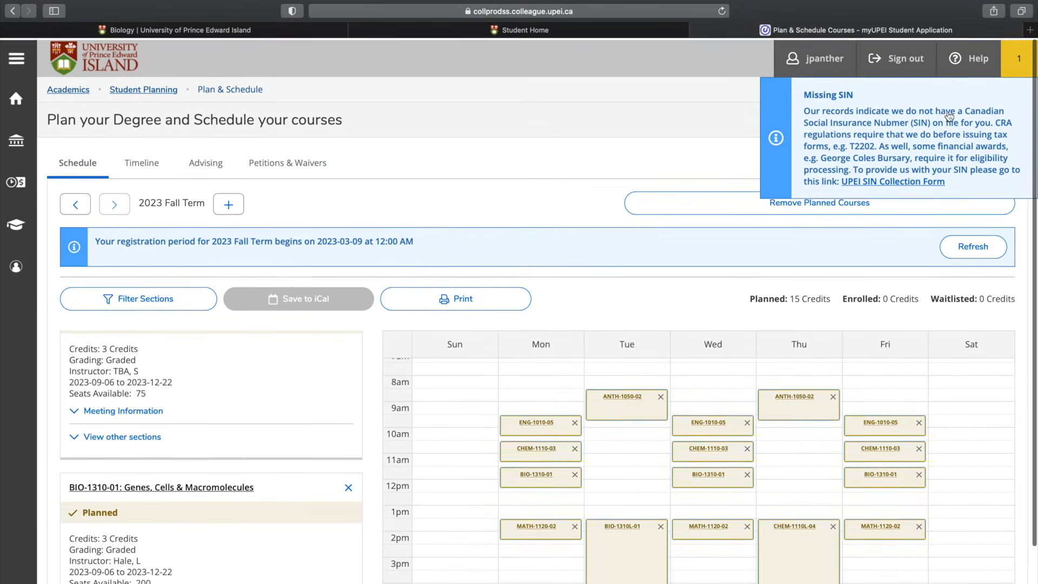
click(1022, 67)
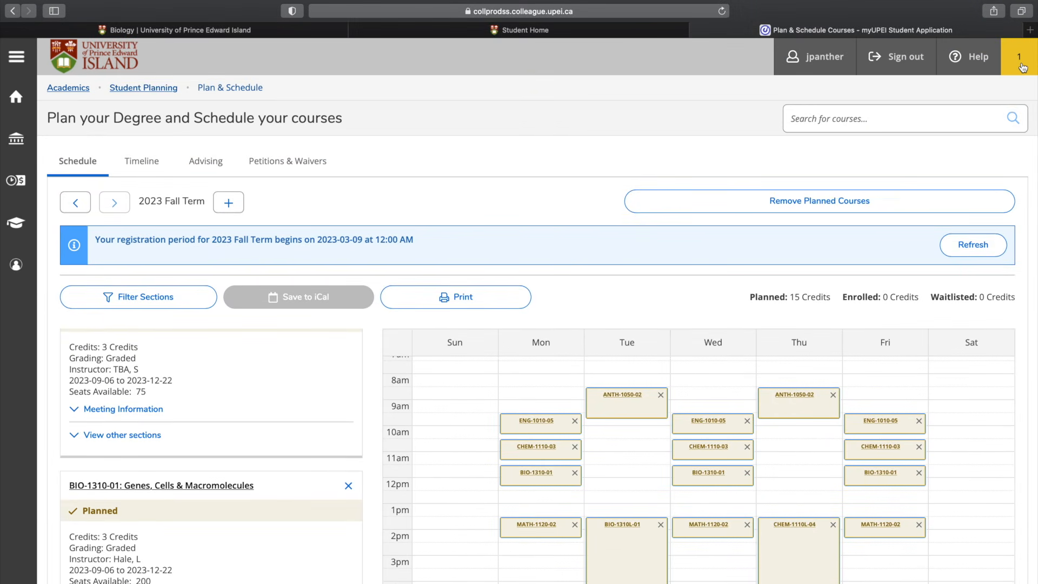